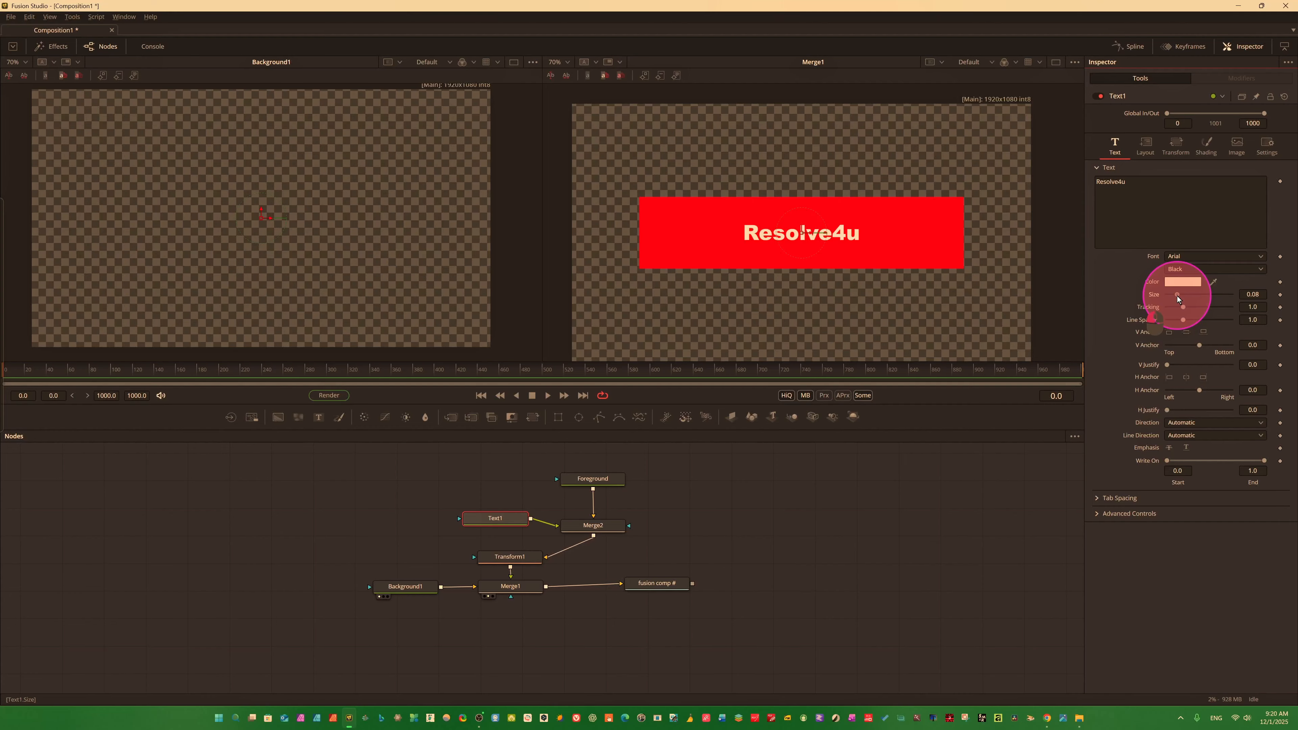
Enlarge the Resolve4u text in Text1 to a size of about 0.22.
{"action": "left_click_drag", "start_coordinate": [1177, 295], "coordinate": [1196, 299]}
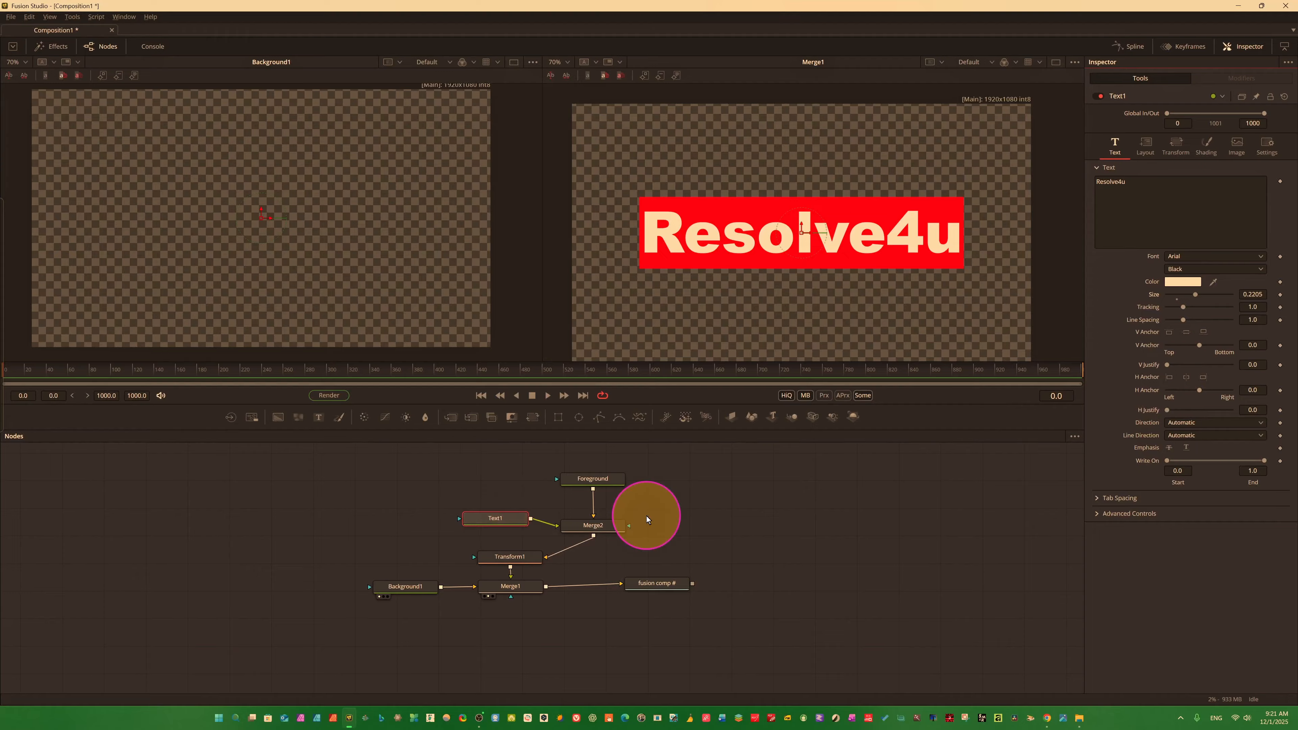
Add a simple expression to Transform1's Center and remove it again.
{"action": "left_click", "coordinate": [509, 557]}
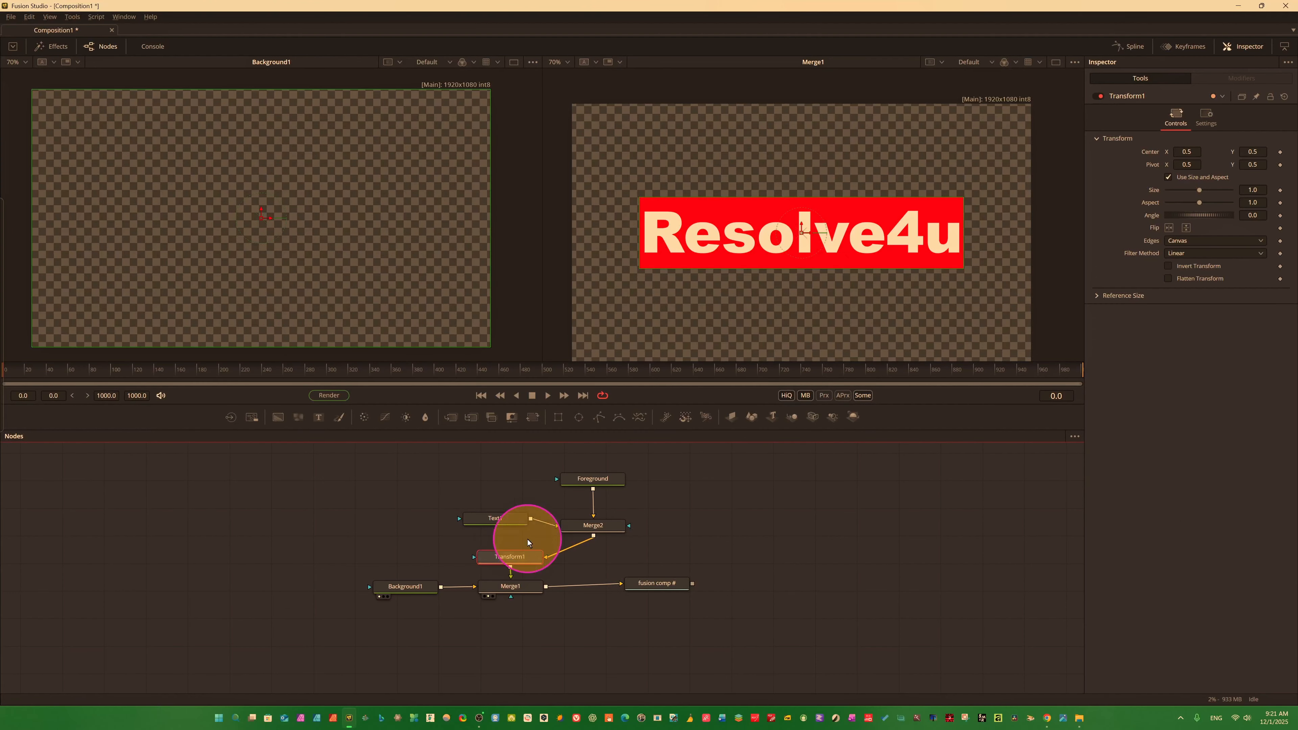
{"action": "right_click", "coordinate": [1159, 155]}
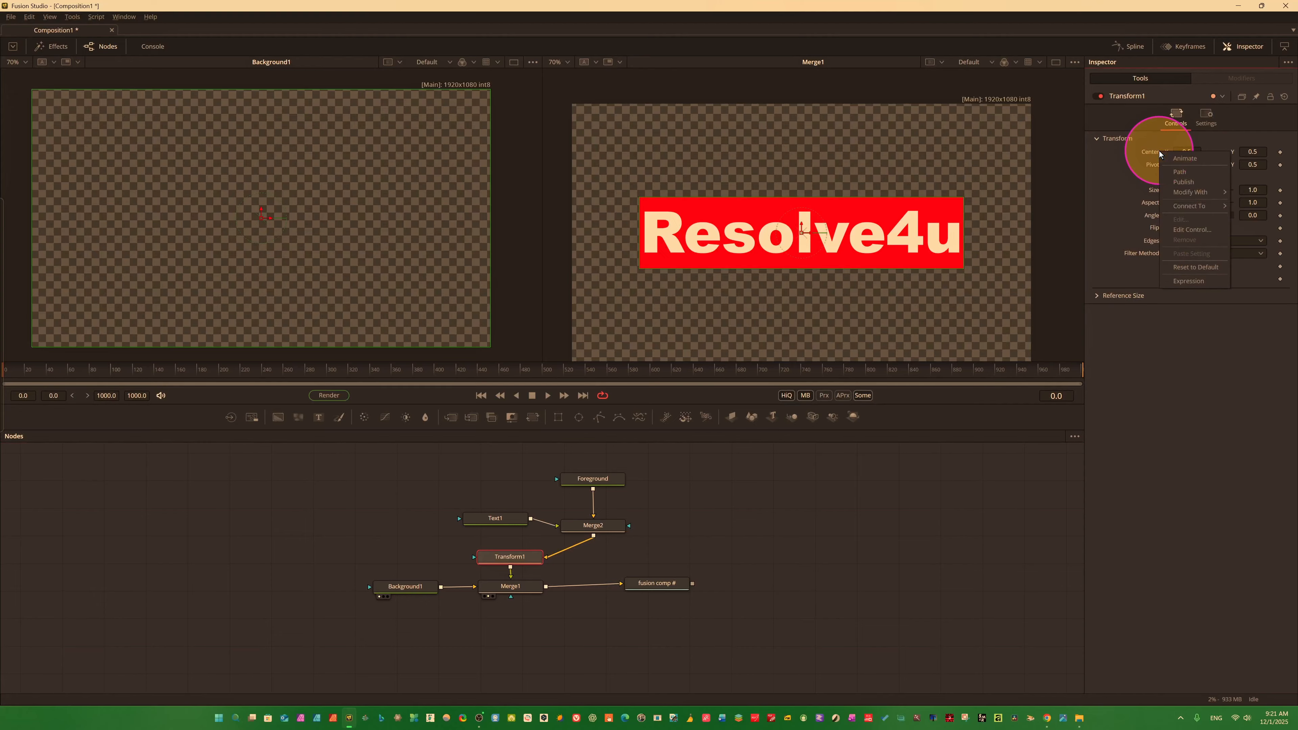
{"action": "left_click", "coordinate": [1194, 280]}
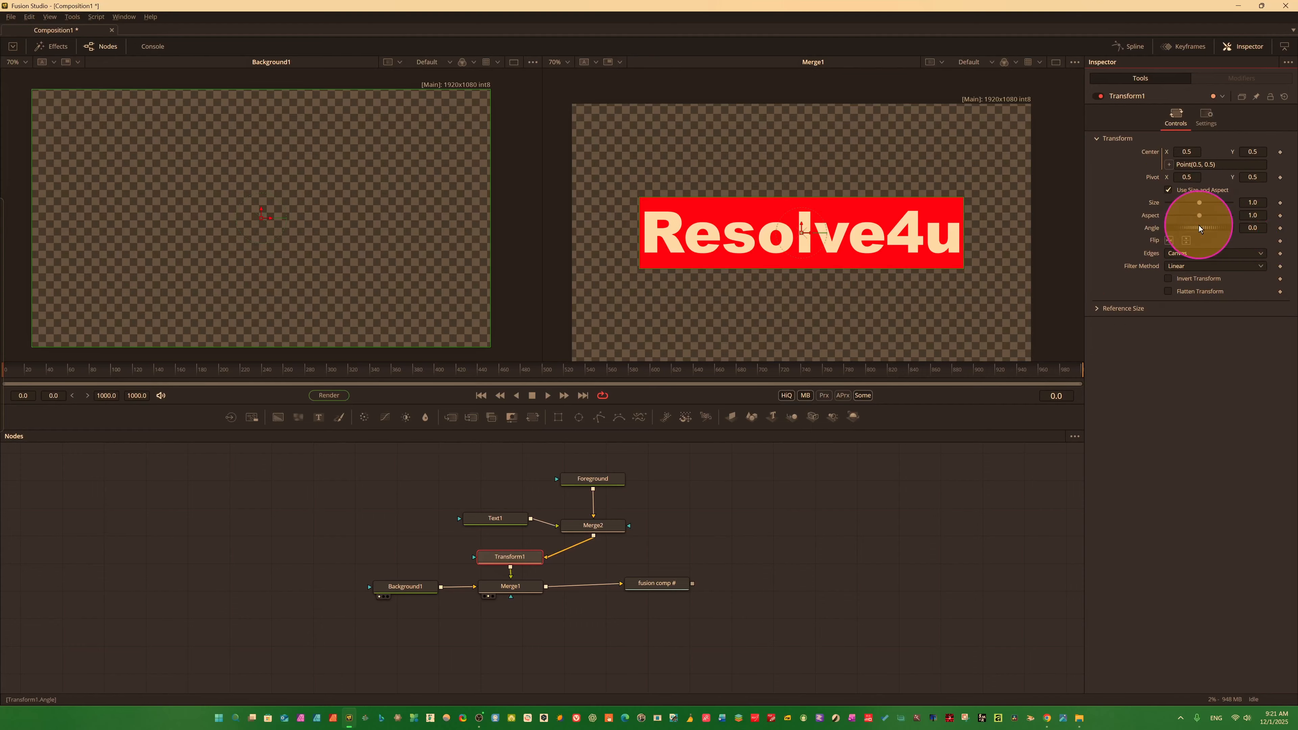
{"action": "right_click", "coordinate": [1145, 152]}
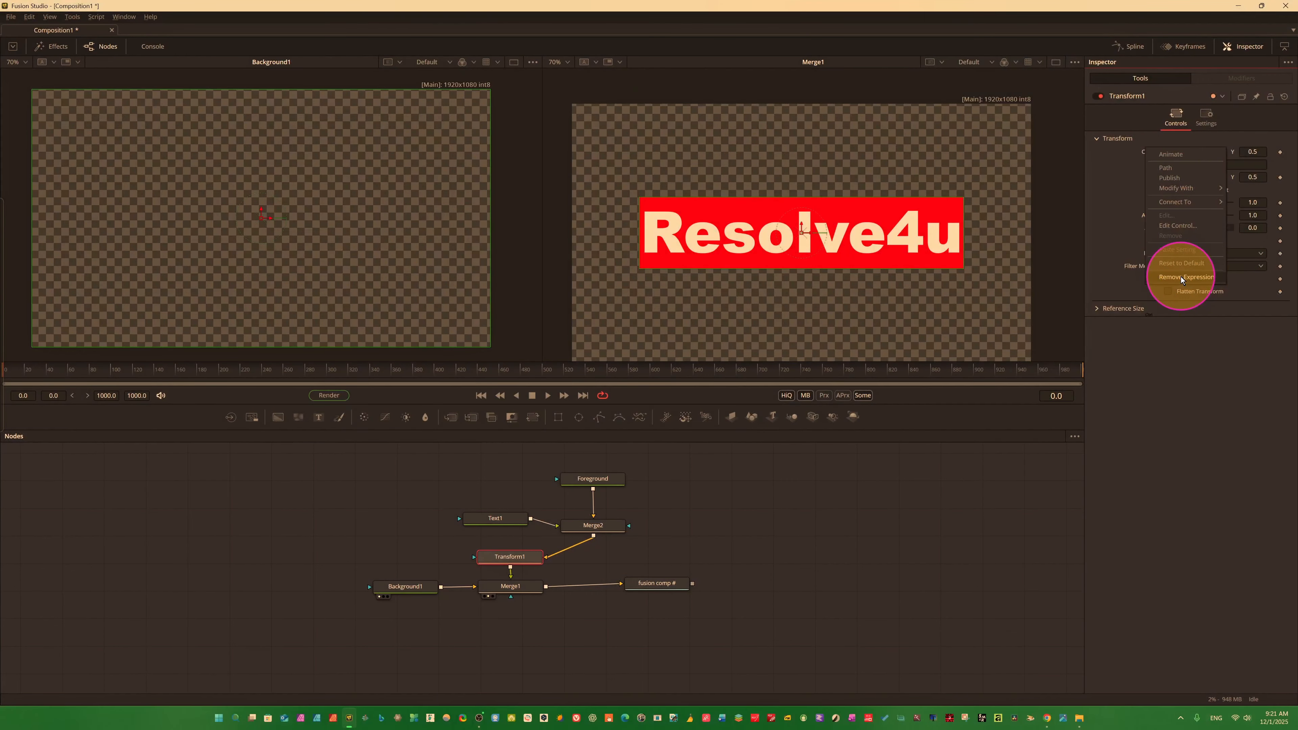
{"action": "left_click", "coordinate": [1181, 278]}
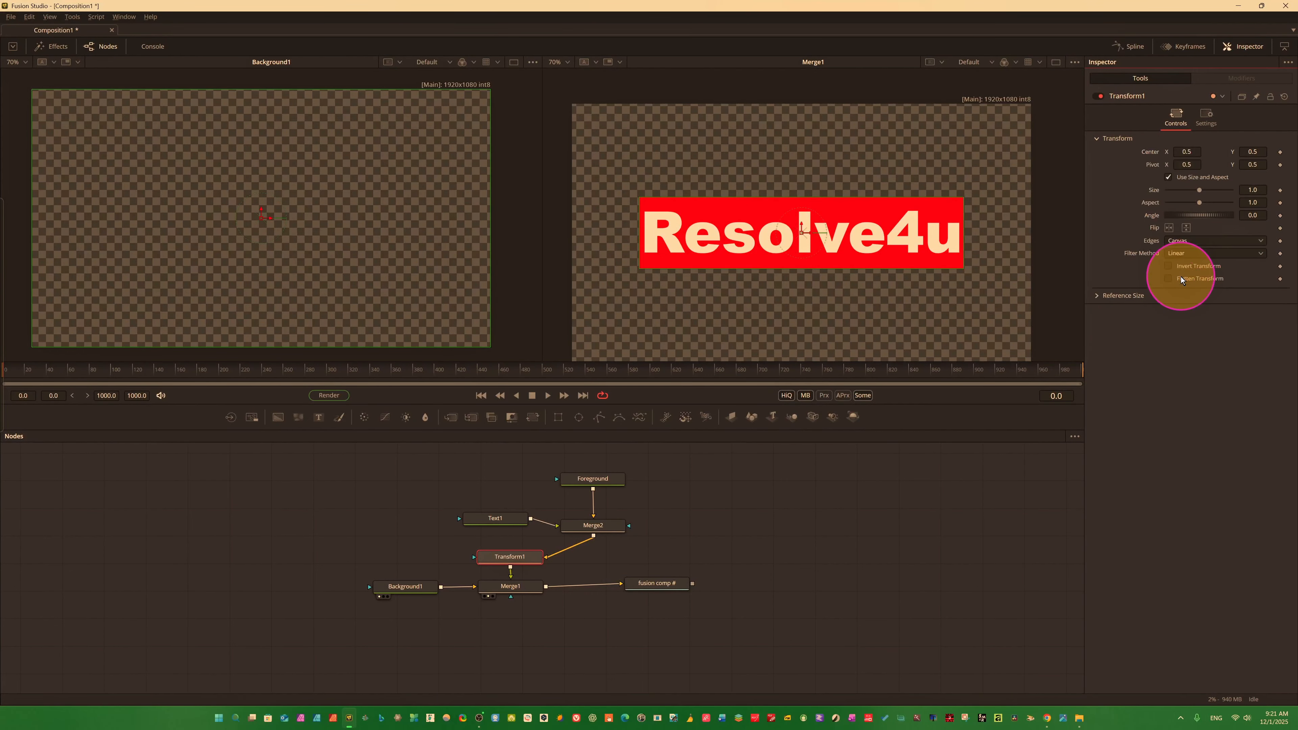
Try the Expression modifier on Transform1's Center and reset the parameter to its default.
{"action": "right_click", "coordinate": [1153, 152]}
{"action": "left_click", "coordinate": [1153, 154]}
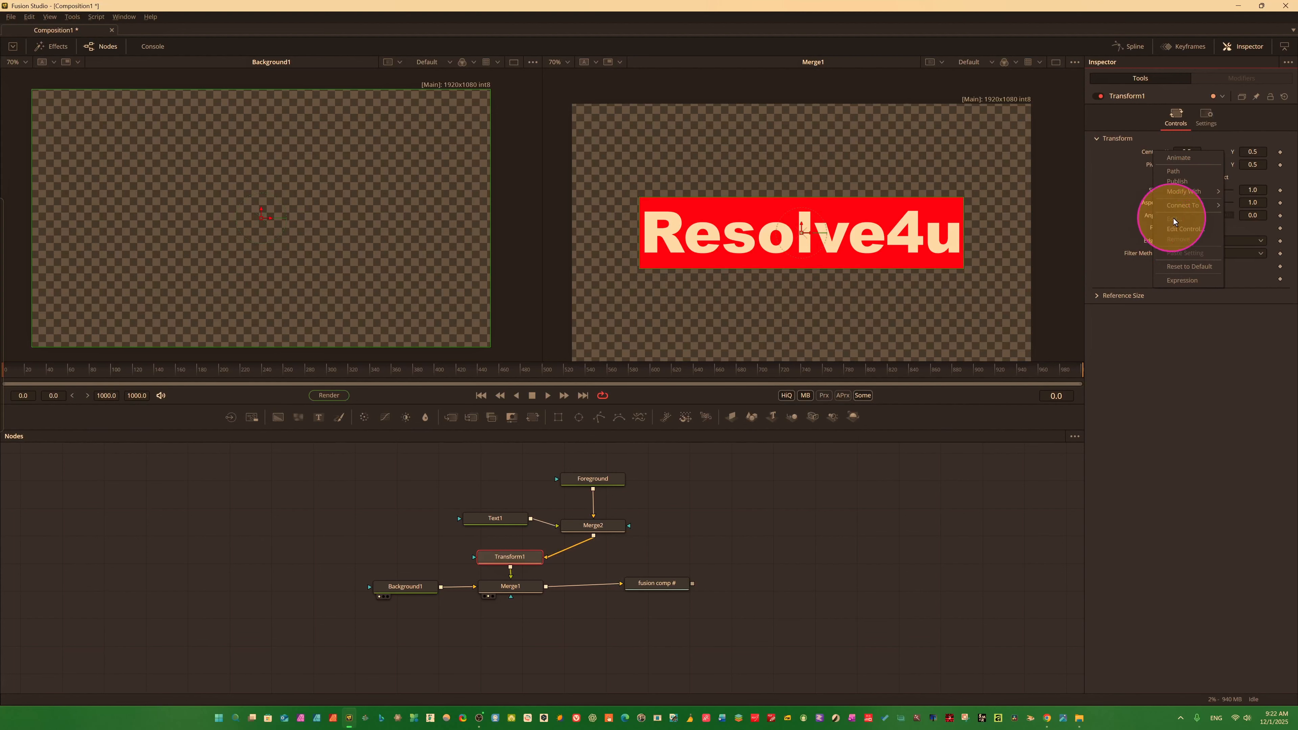
{"action": "mouse_move", "coordinate": [1175, 193]}
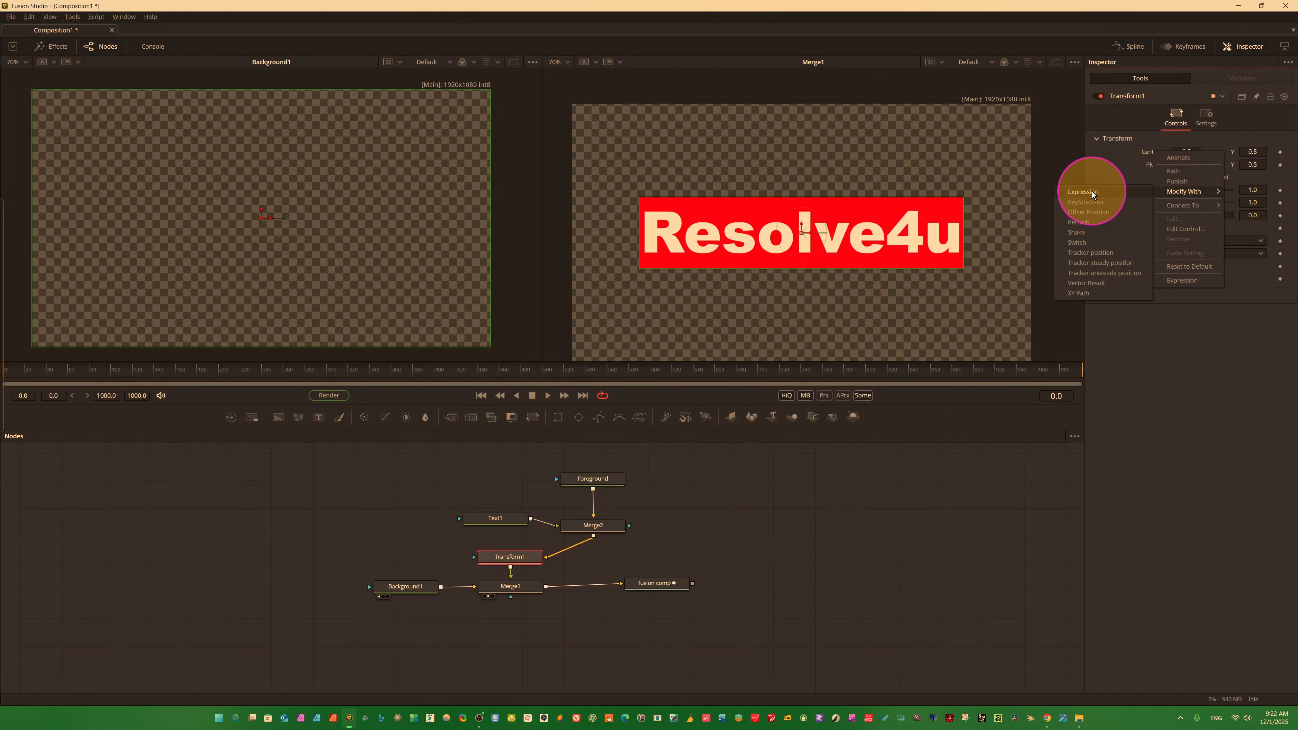
{"action": "left_click", "coordinate": [1081, 193]}
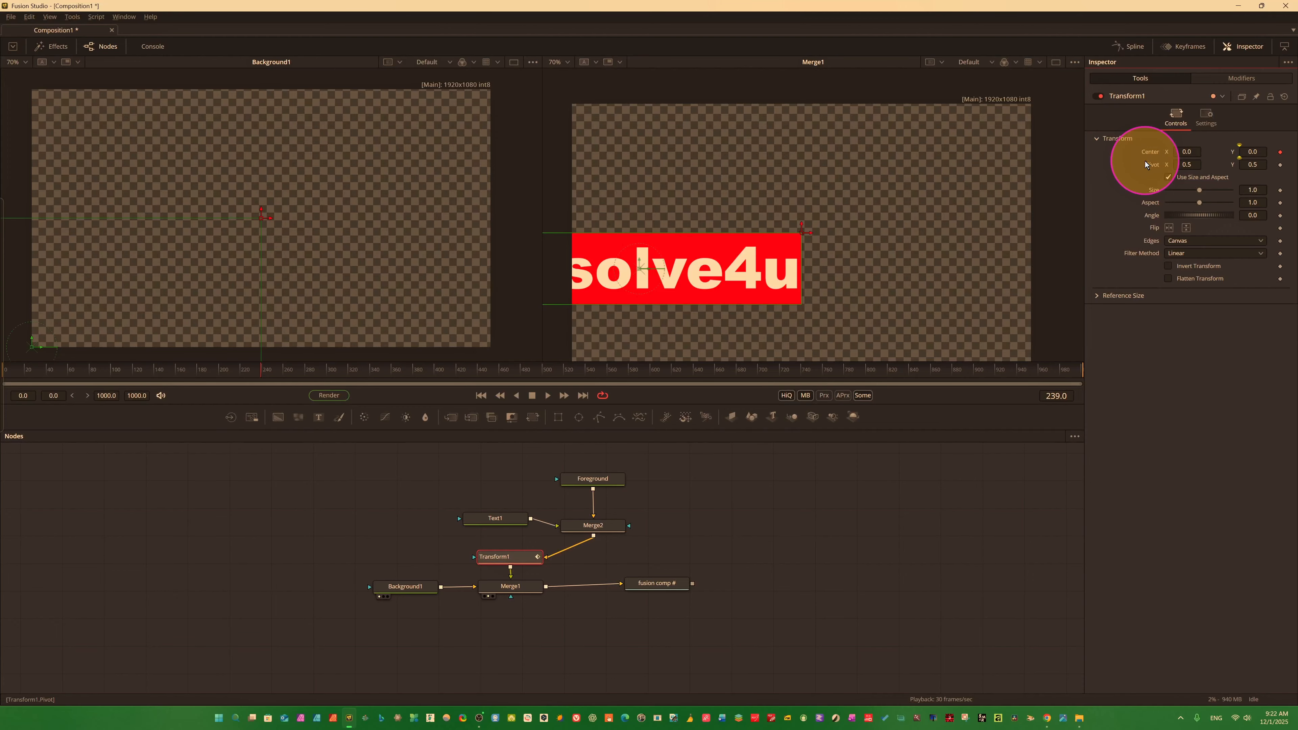
{"action": "right_click", "coordinate": [1149, 150]}
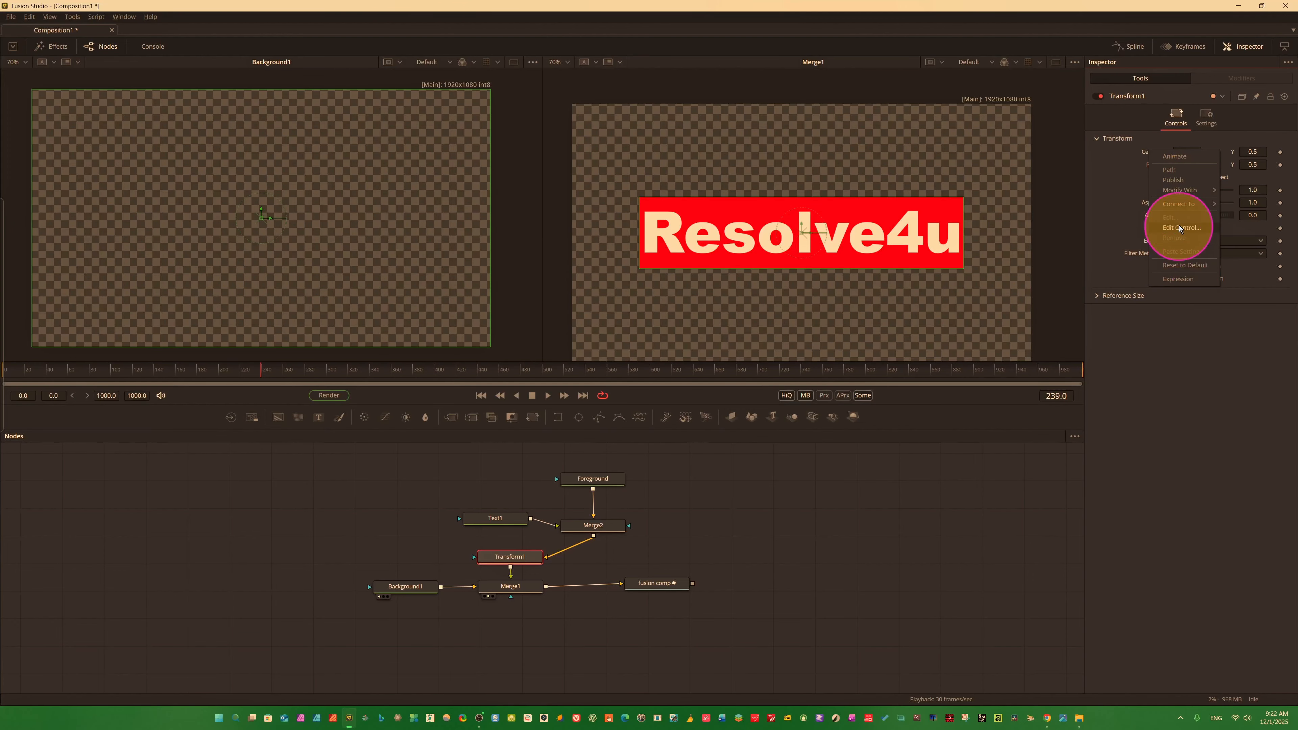
{"action": "left_click", "coordinate": [1195, 266]}
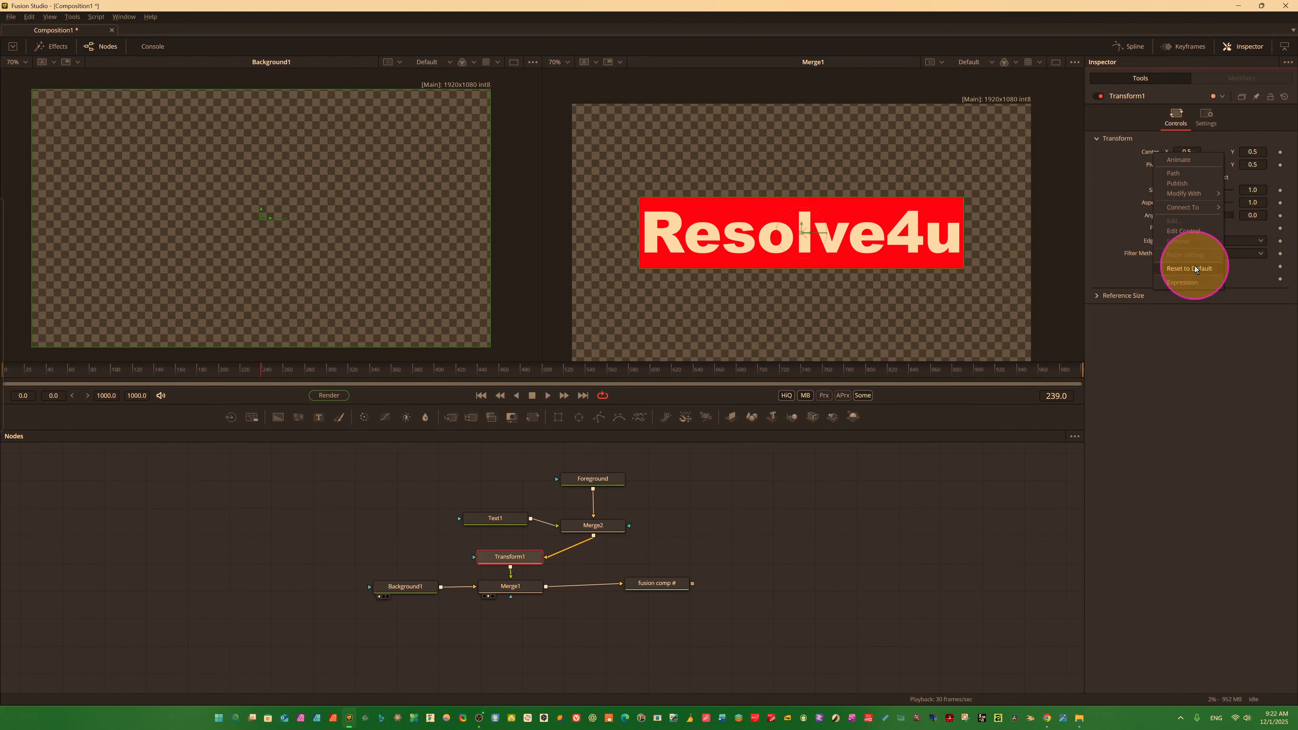
Preview the Shake modifier on Transform1's Center and reset the node.
{"action": "mouse_move", "coordinate": [1180, 195]}
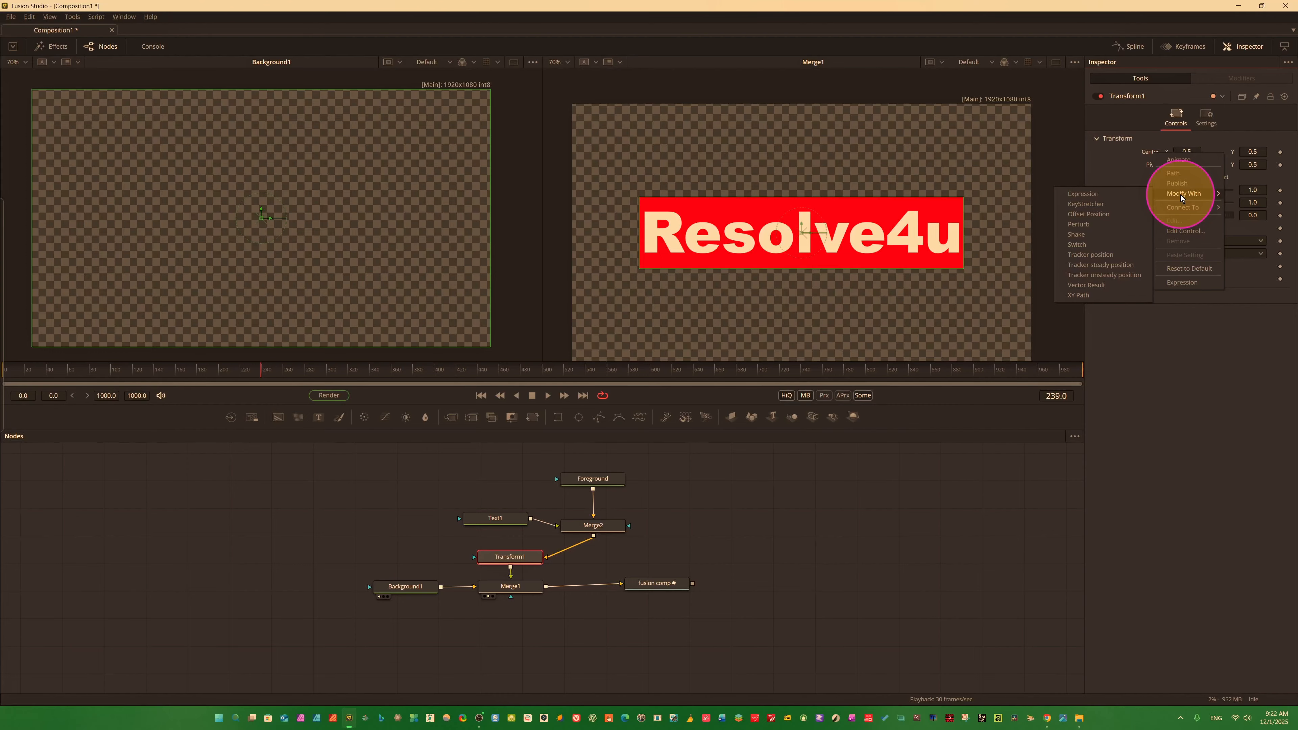
{"action": "left_click", "coordinate": [1092, 234]}
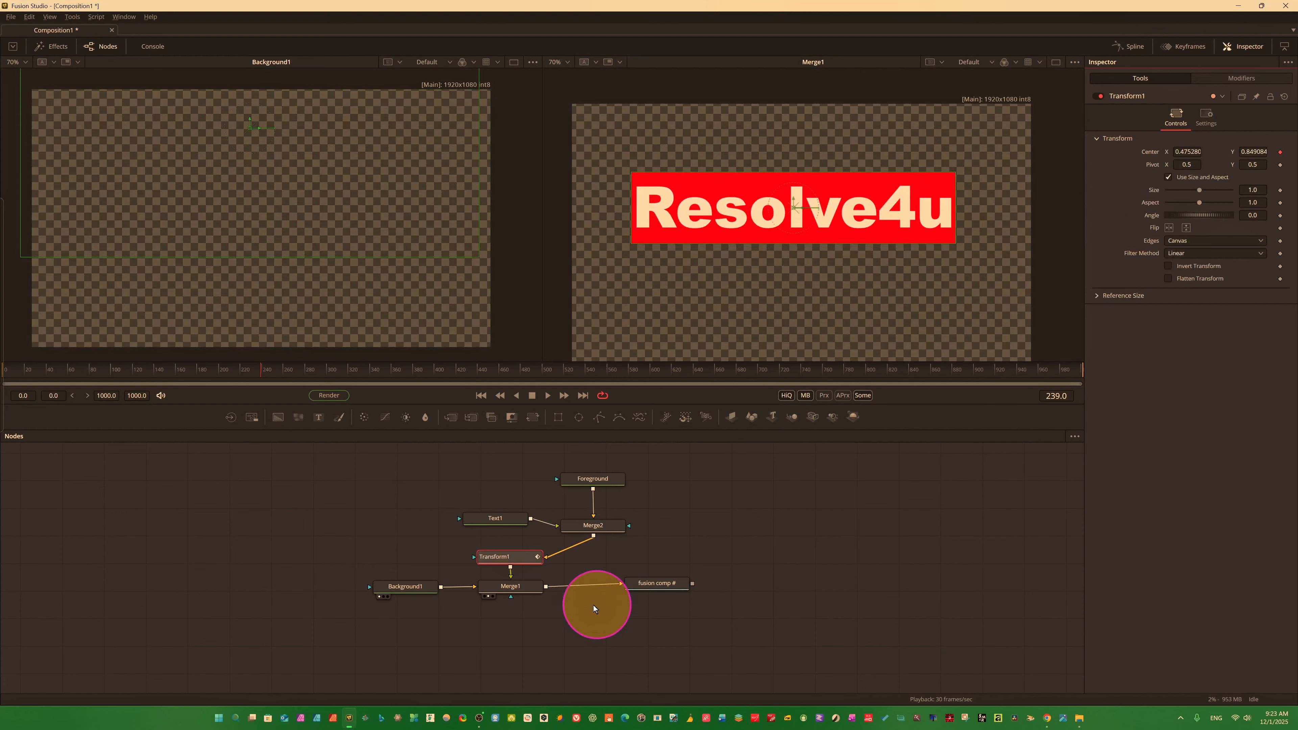
{"action": "key", "text": "space"}
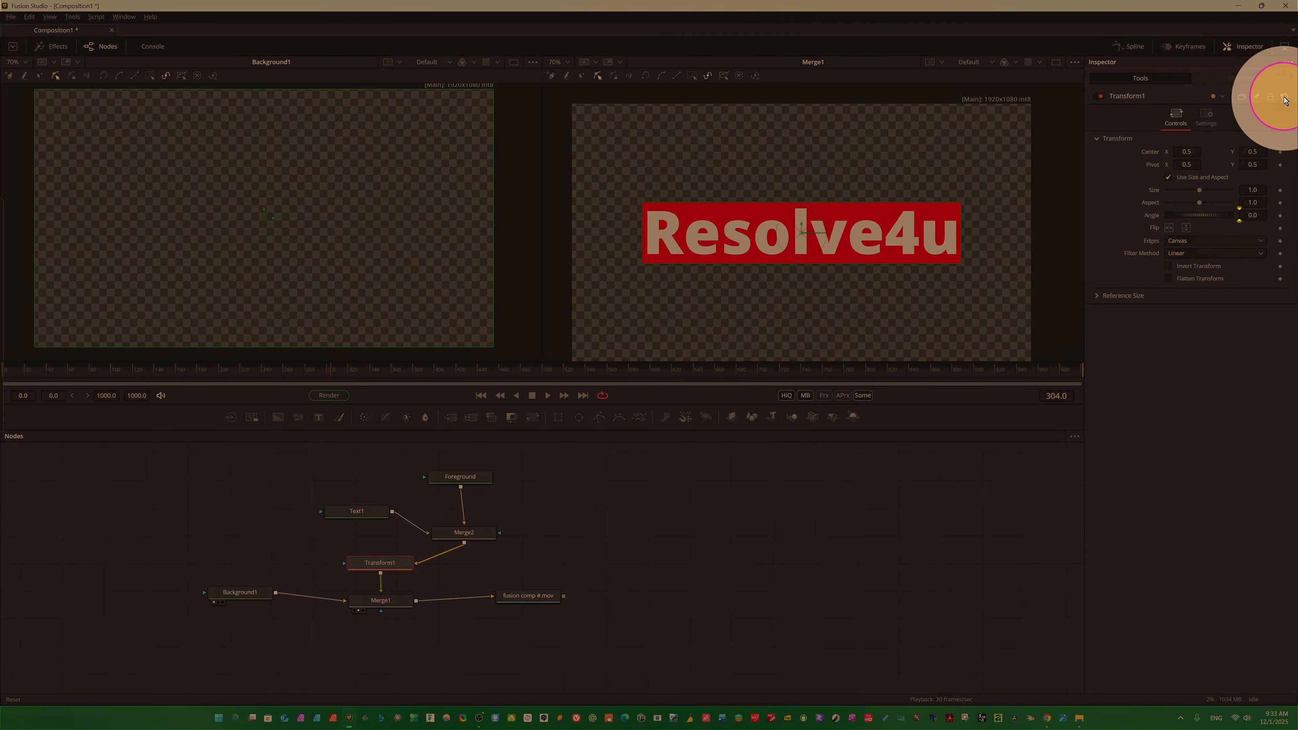
{"action": "left_click", "coordinate": [1285, 98]}
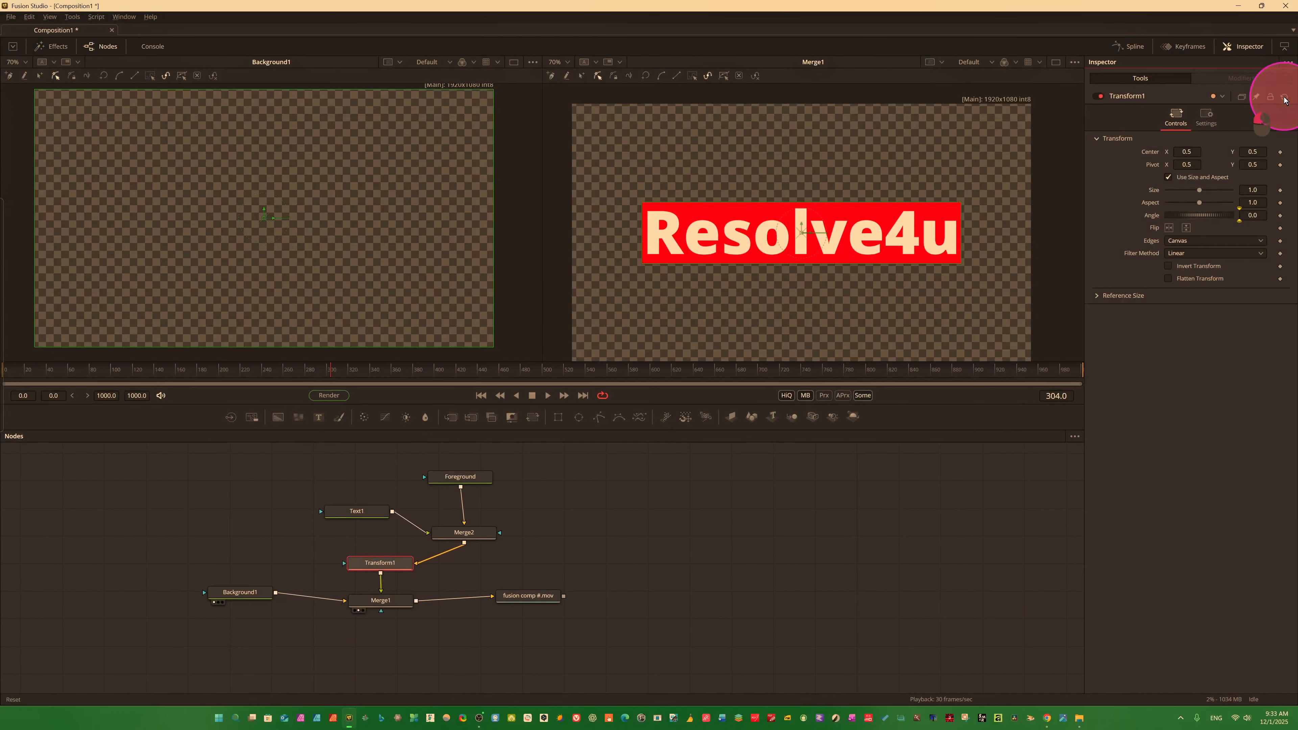
Try the Expression modifier together with a simple expression on Transform1's Center, and reset the node.
{"action": "right_click", "coordinate": [1153, 153]}
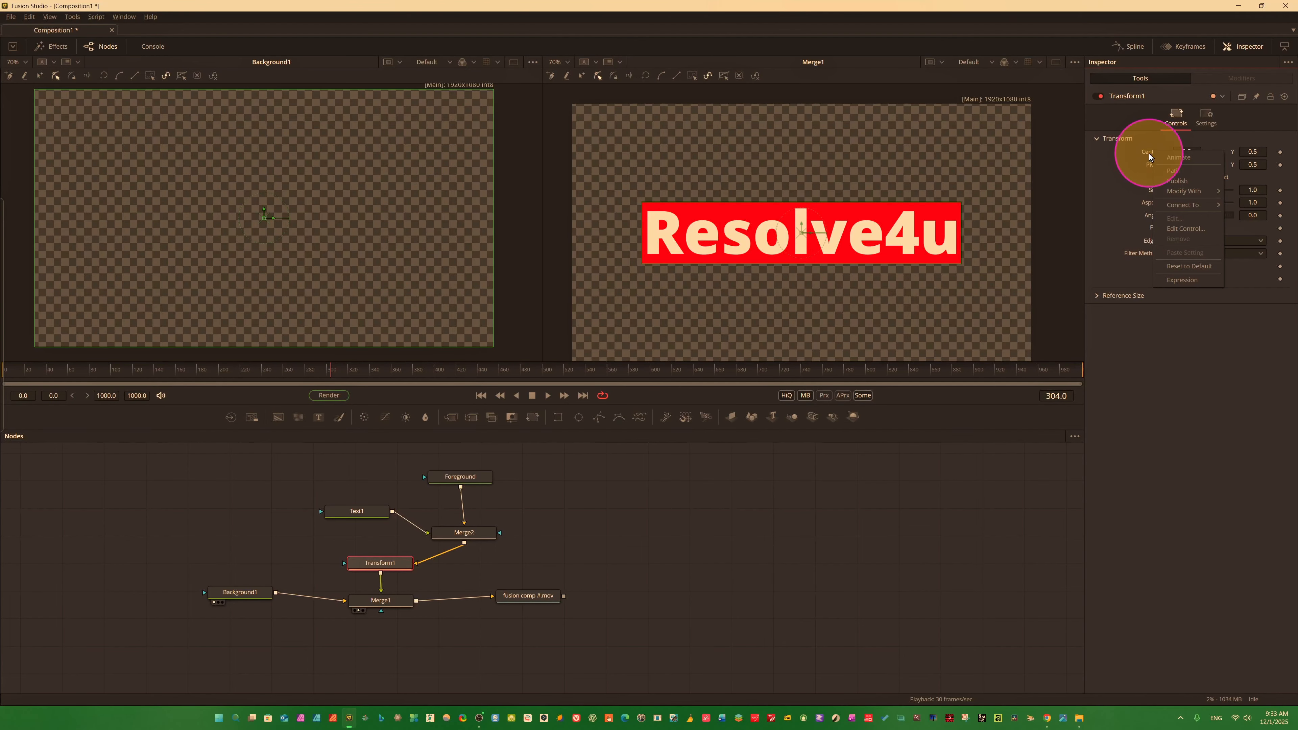
{"action": "right_click", "coordinate": [1164, 154]}
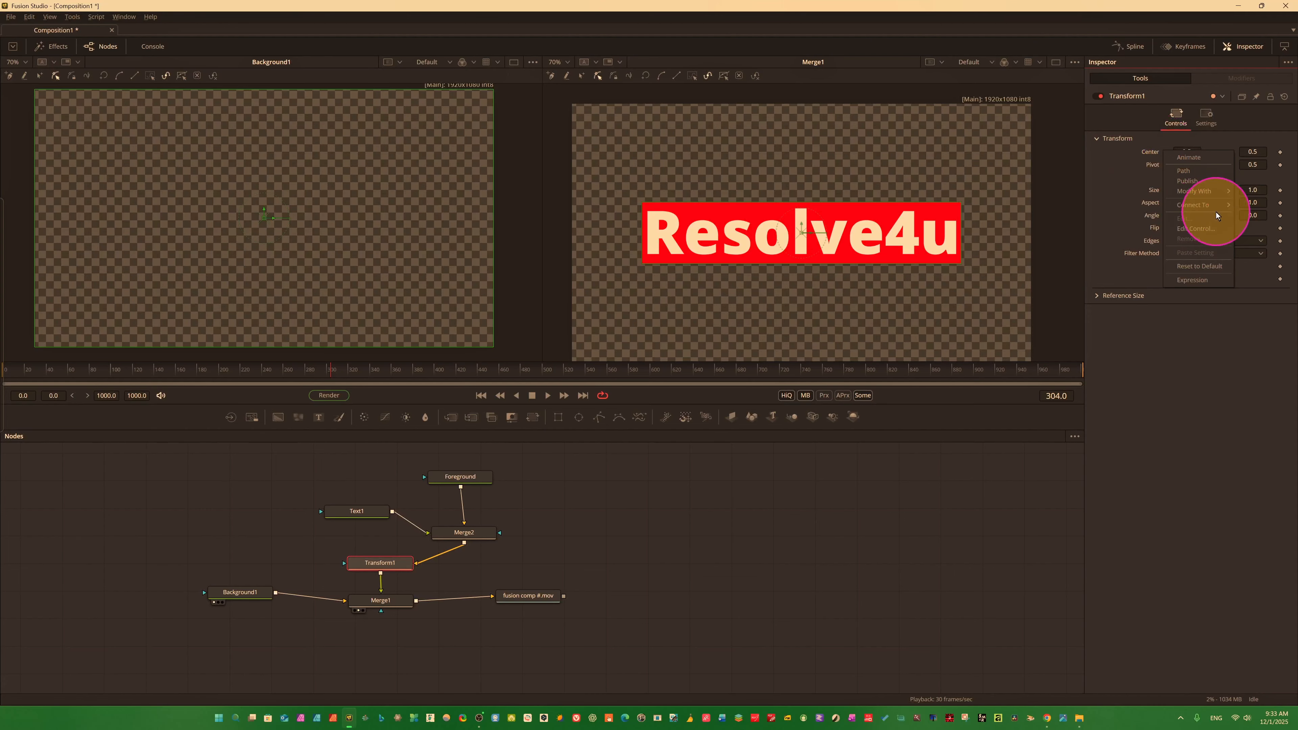
{"action": "mouse_move", "coordinate": [1196, 191]}
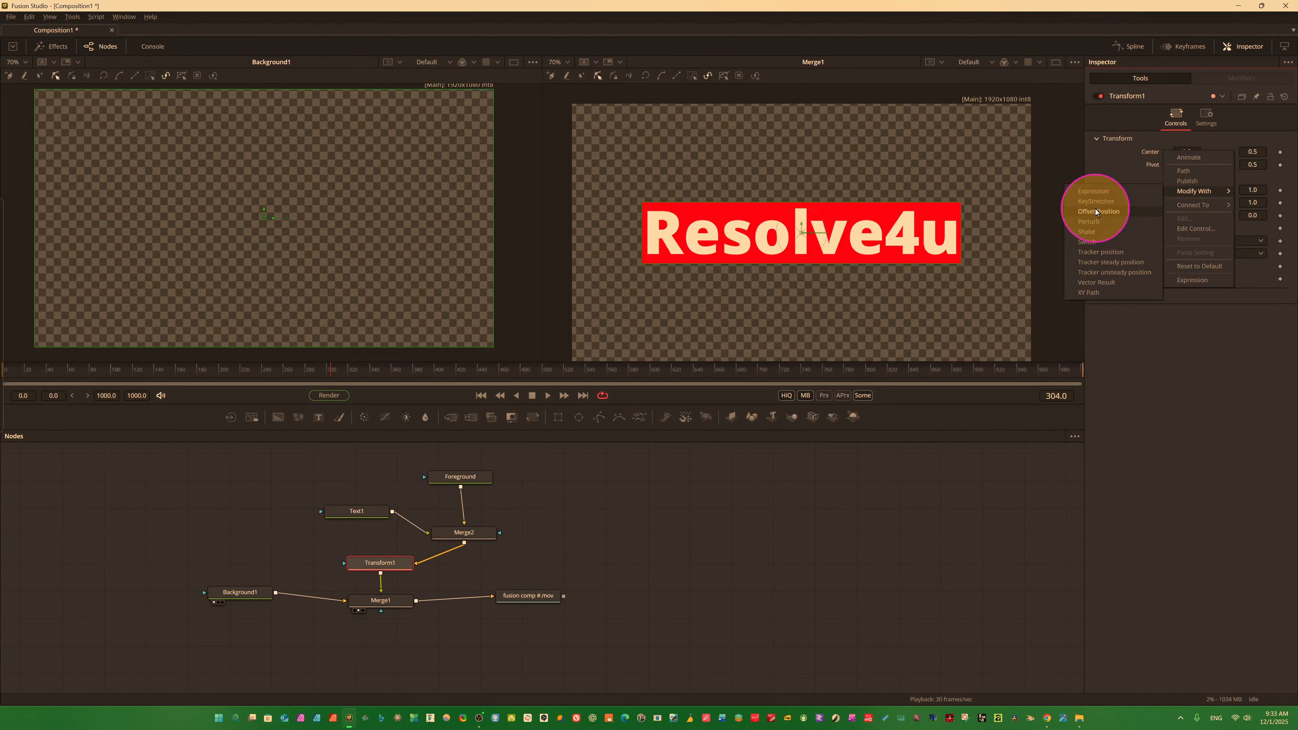
{"action": "left_click", "coordinate": [1097, 192]}
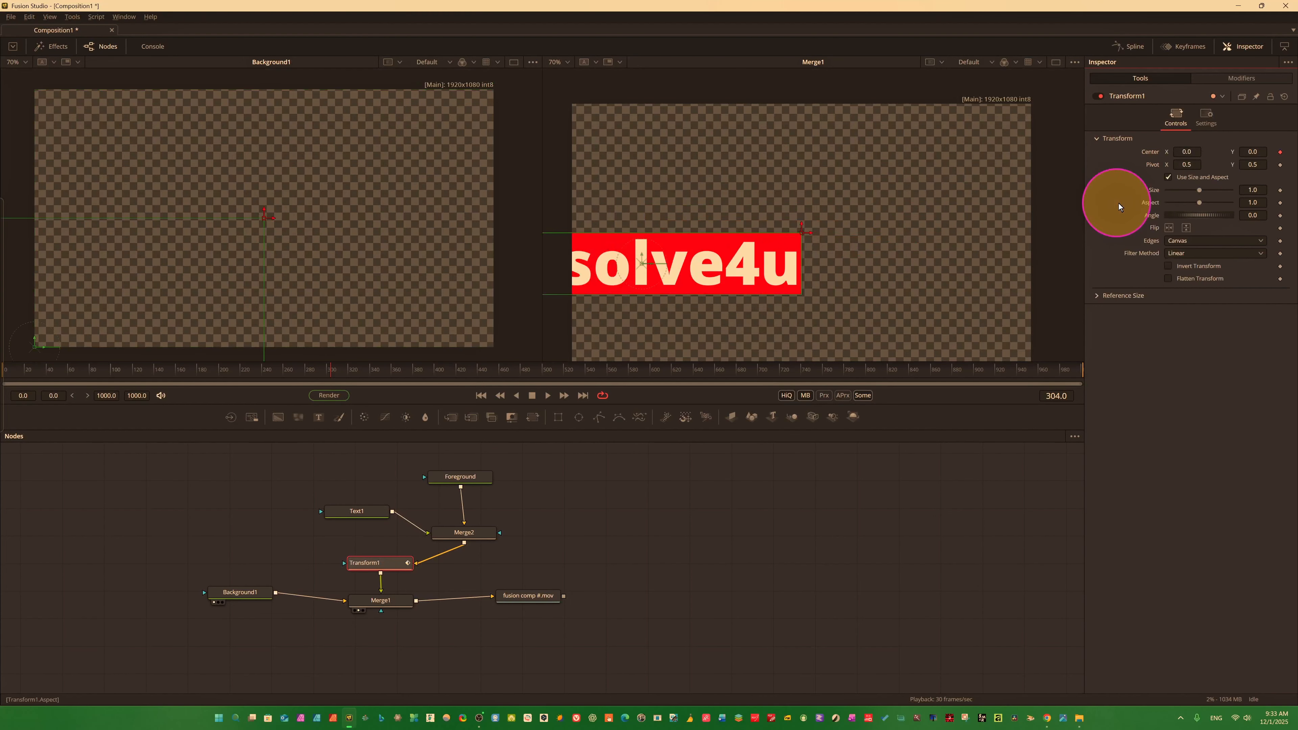
{"action": "left_click_drag", "start_coordinate": [834, 275], "coordinate": [945, 258]}
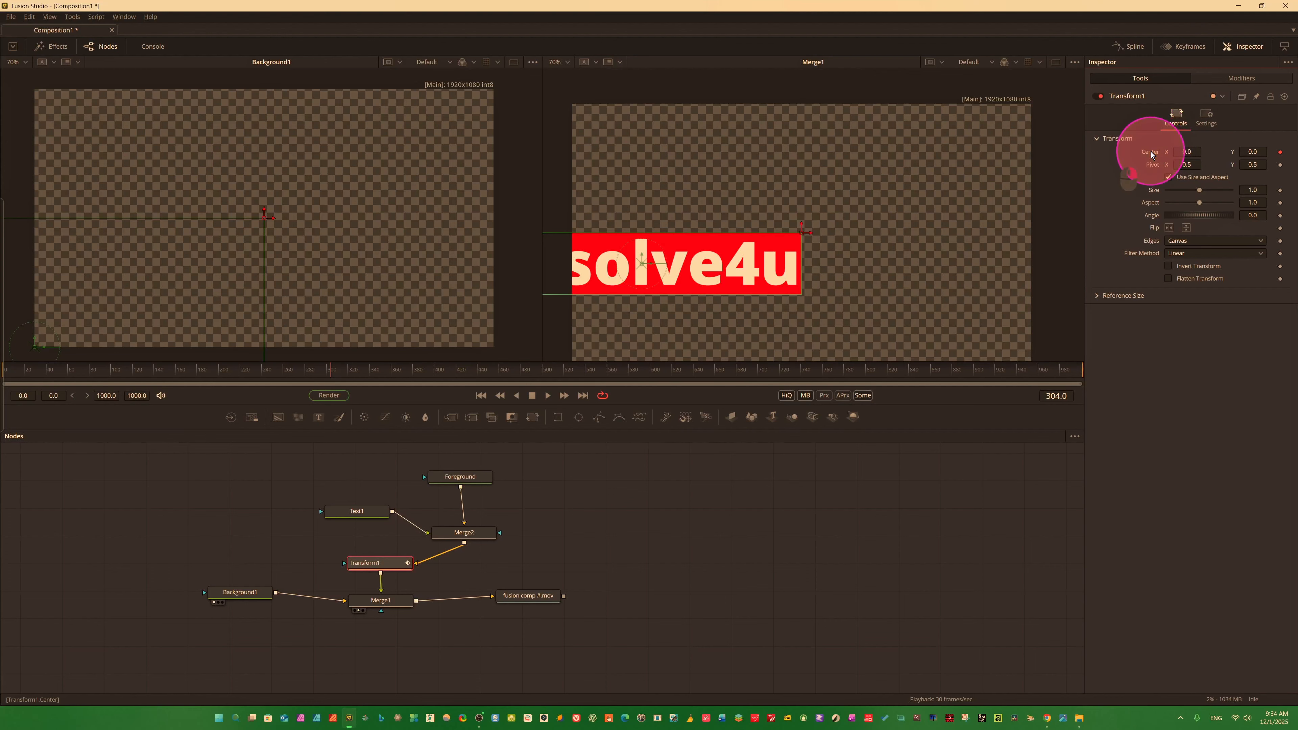
{"action": "left_click", "coordinate": [1178, 304]}
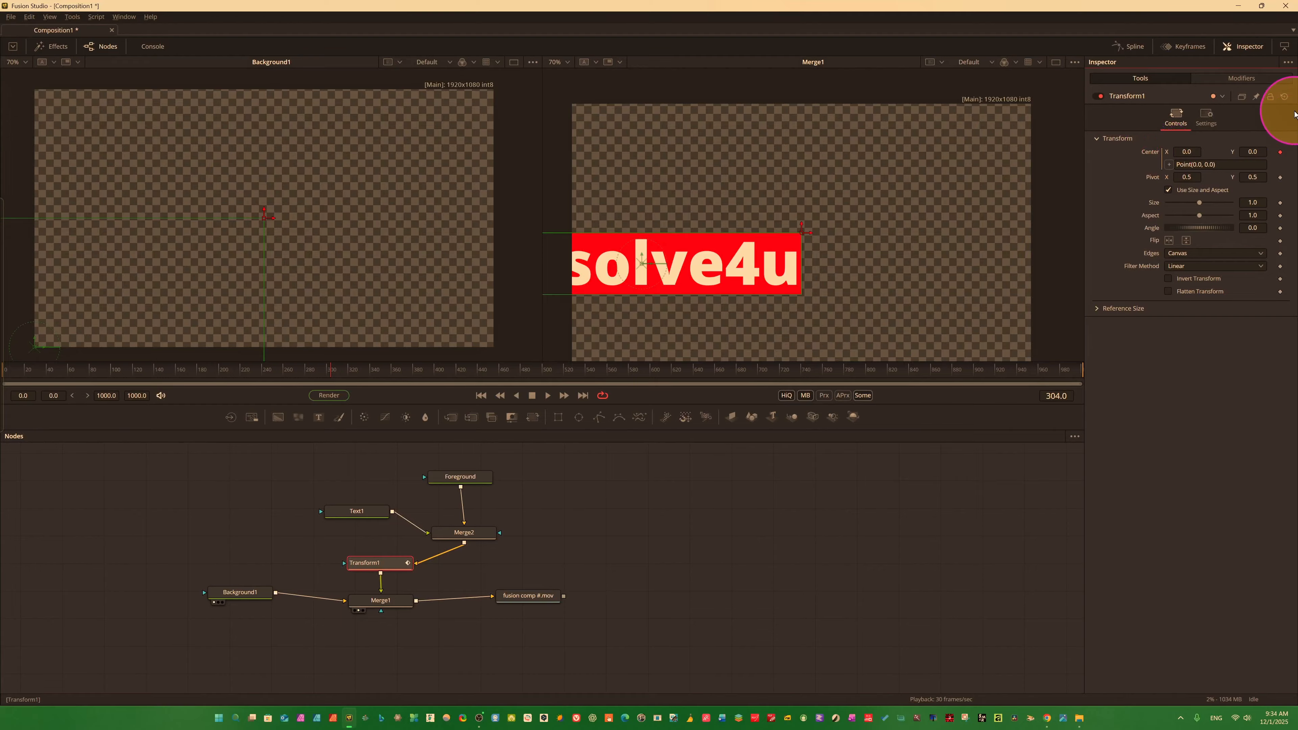
{"action": "key", "text": "ctrl"}
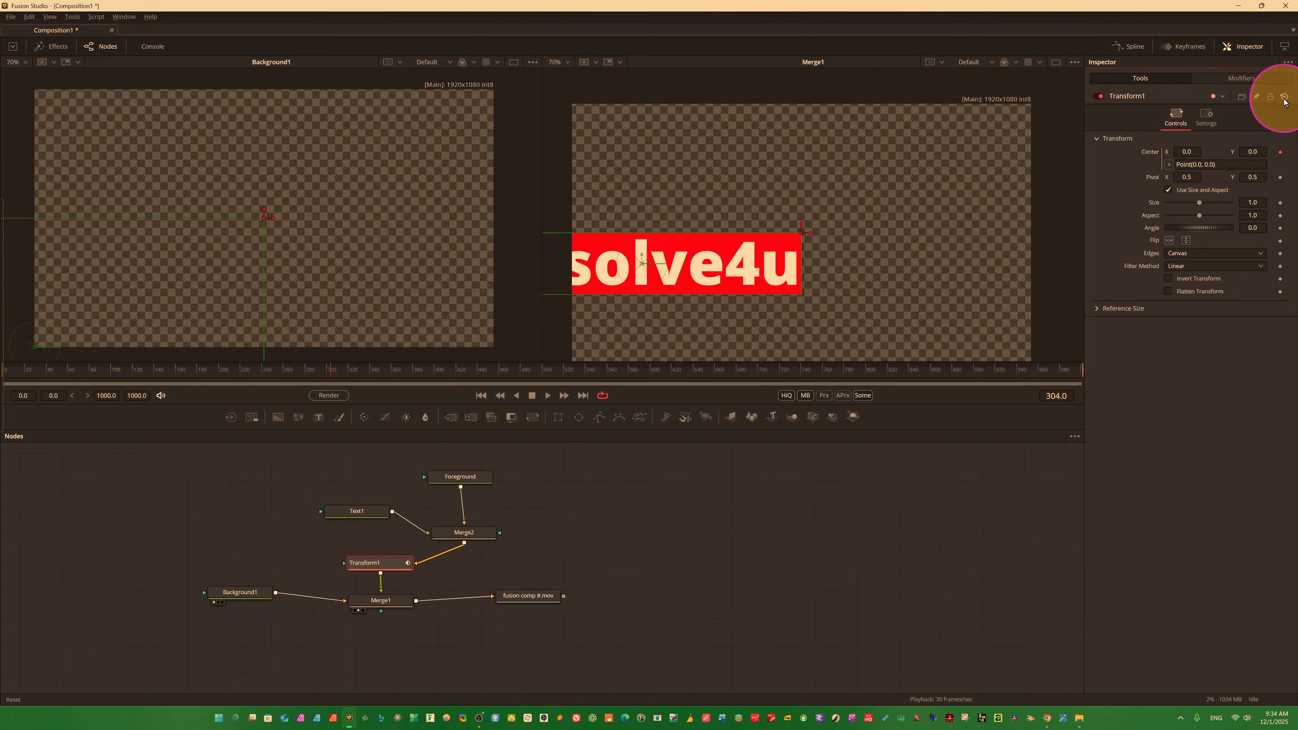
{"action": "left_click", "coordinate": [1285, 98]}
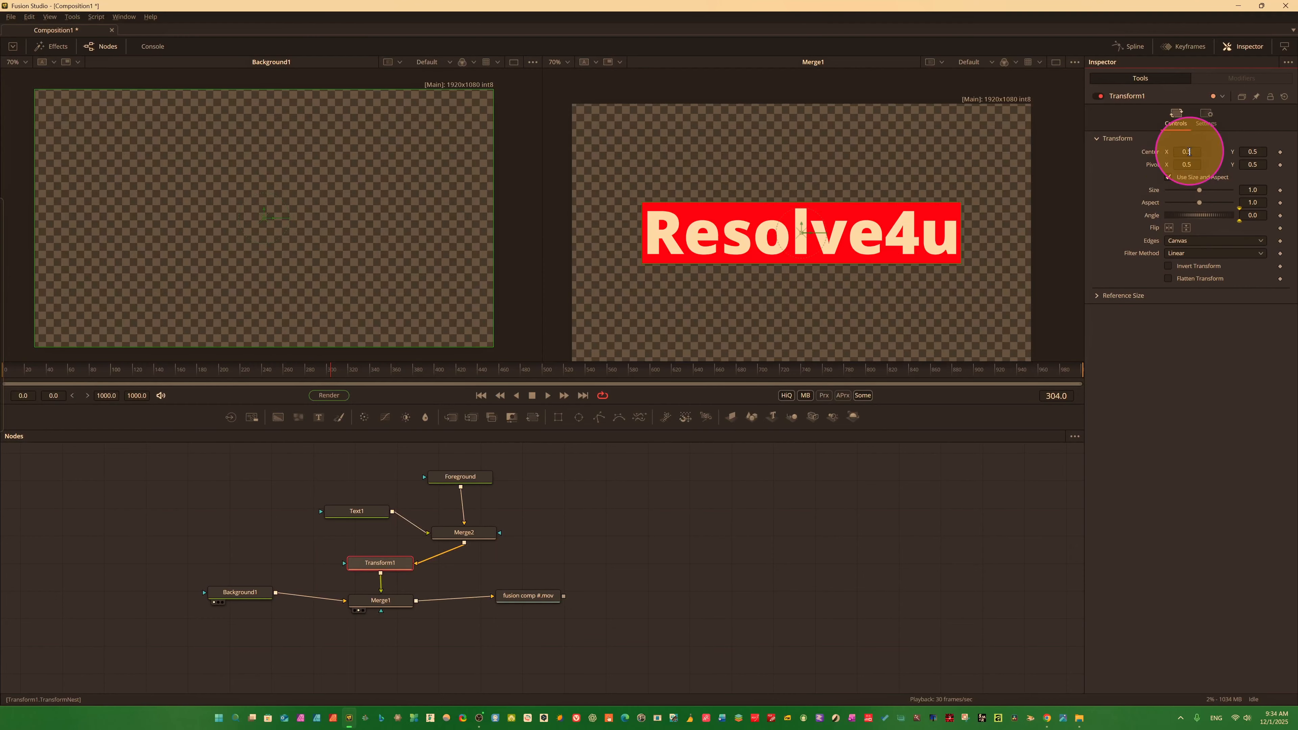
Modify Transform1's Center with Shake, play back the motion, and reset the node.
{"action": "right_click", "coordinate": [1160, 156]}
{"action": "mouse_move", "coordinate": [1188, 194]}
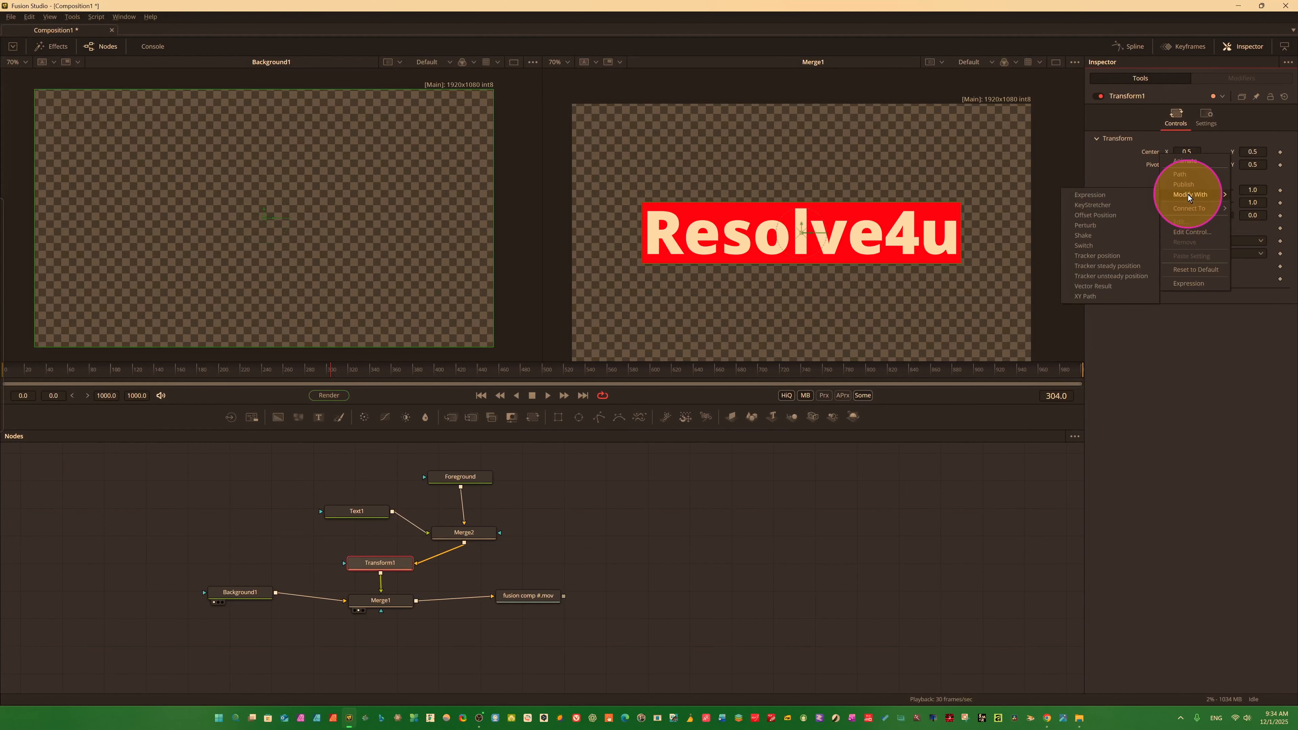
{"action": "left_click", "coordinate": [1078, 235]}
{"action": "key", "text": "space"}
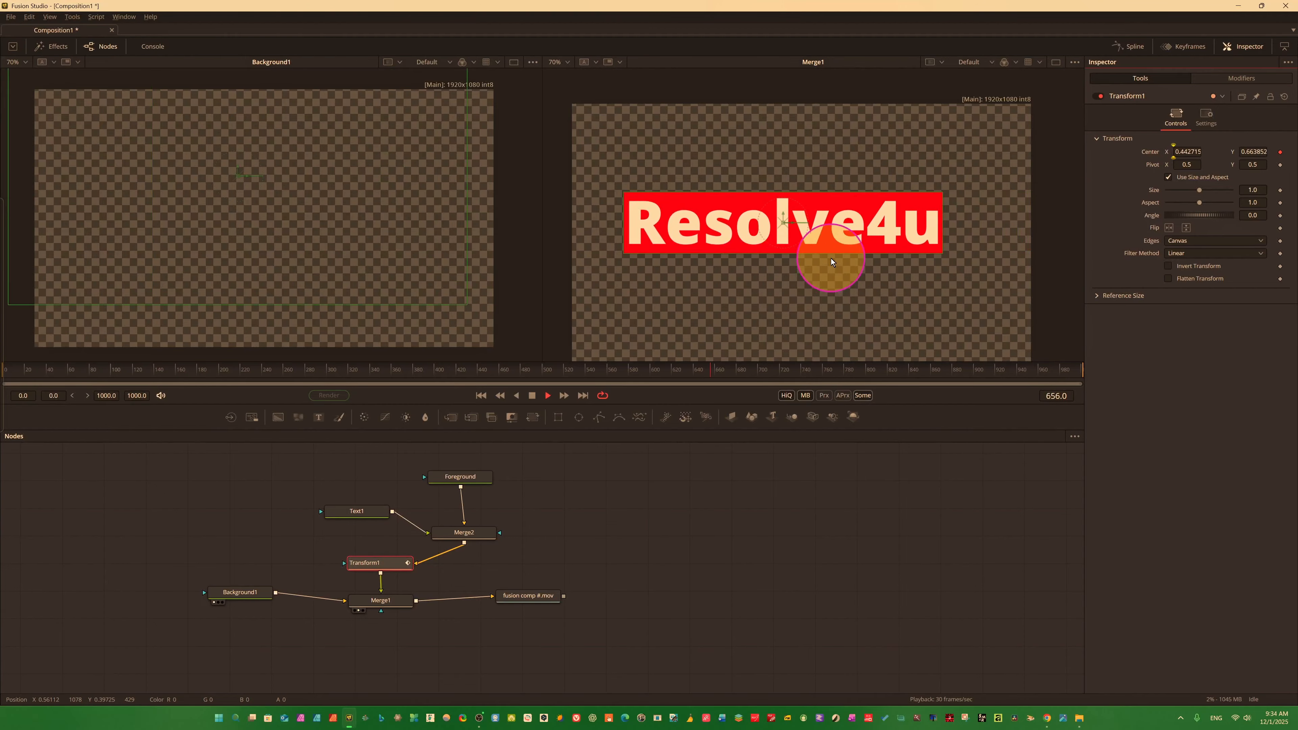
{"action": "key", "text": "space"}
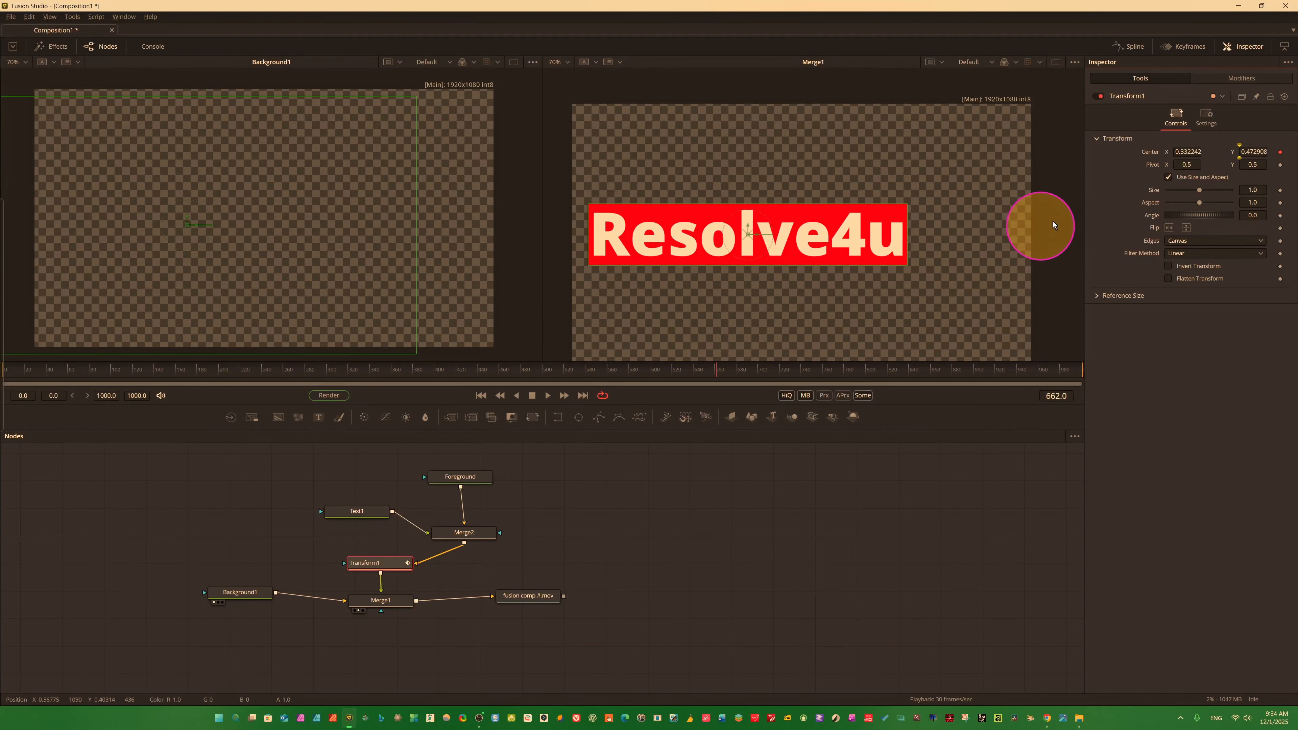
{"action": "right_click", "coordinate": [1165, 153]}
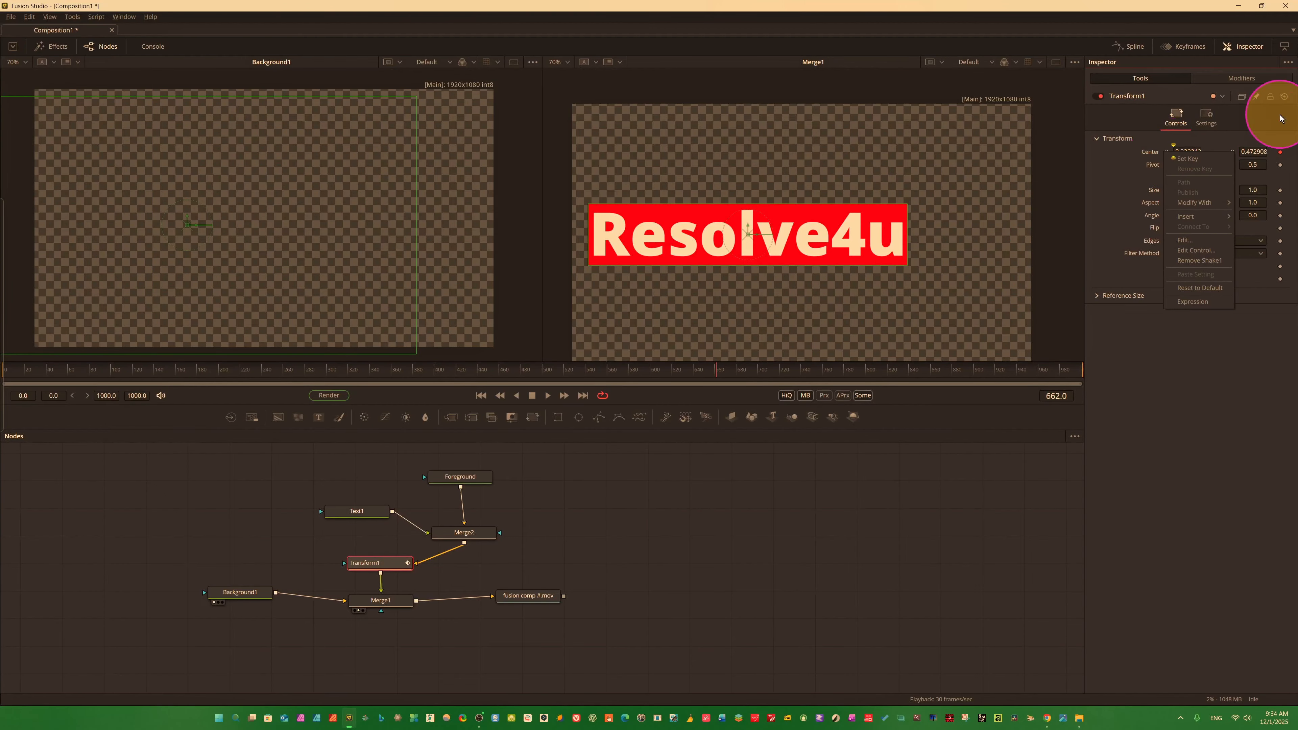
{"action": "left_click", "coordinate": [1283, 99]}
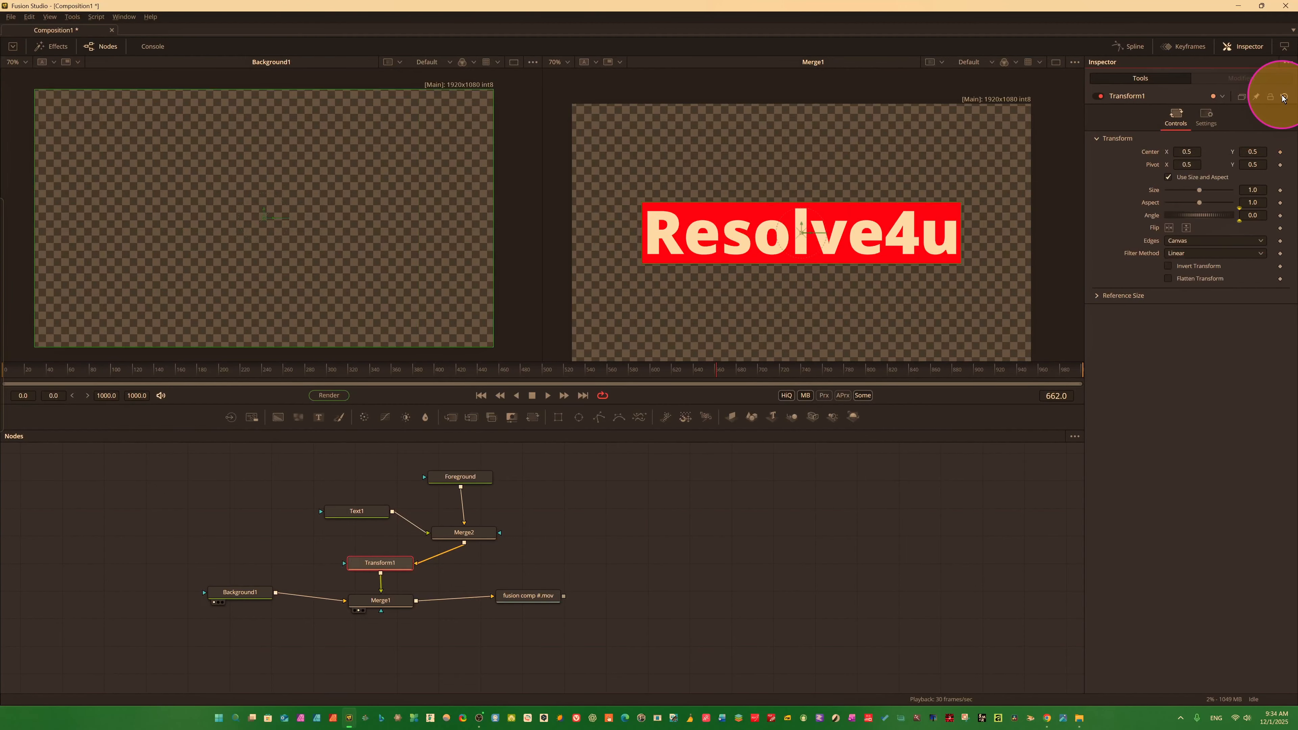
Modify Transform1's Center with Perturb, play back the motion, and reset the node.
{"action": "right_click", "coordinate": [1146, 148]}
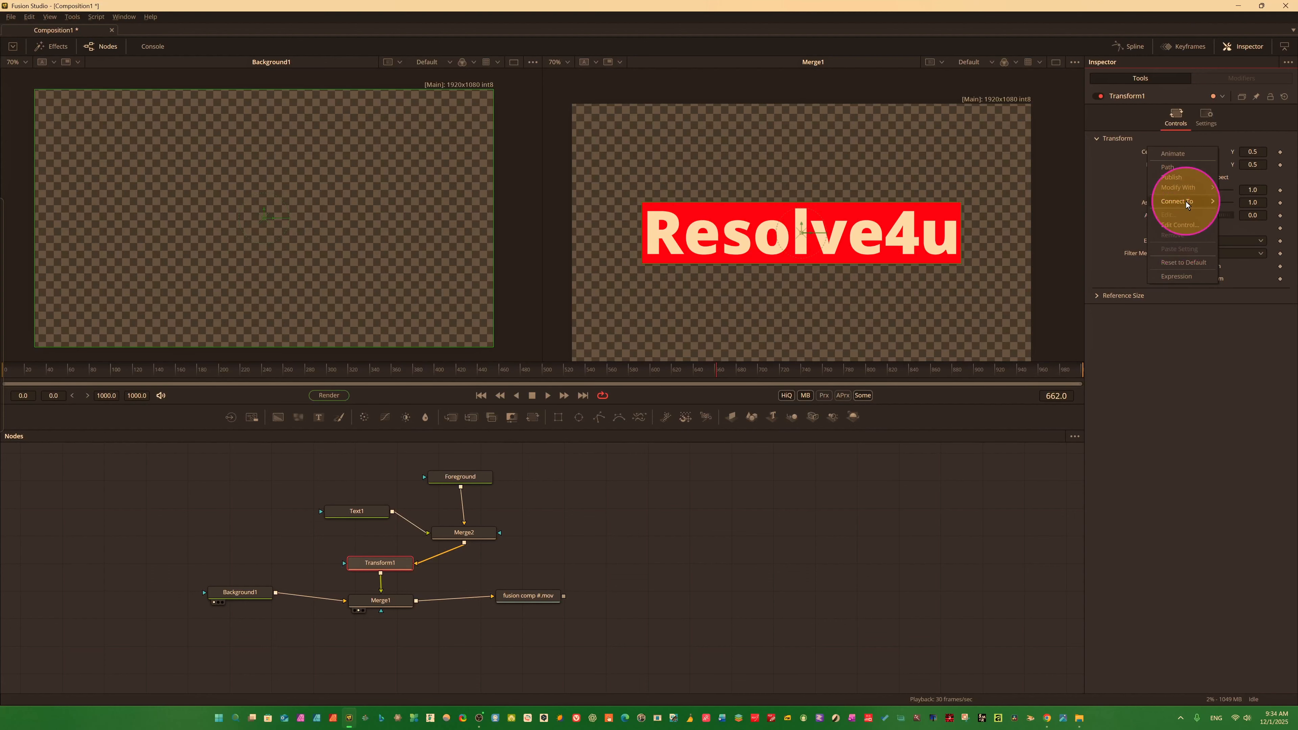
{"action": "mouse_move", "coordinate": [1187, 189]}
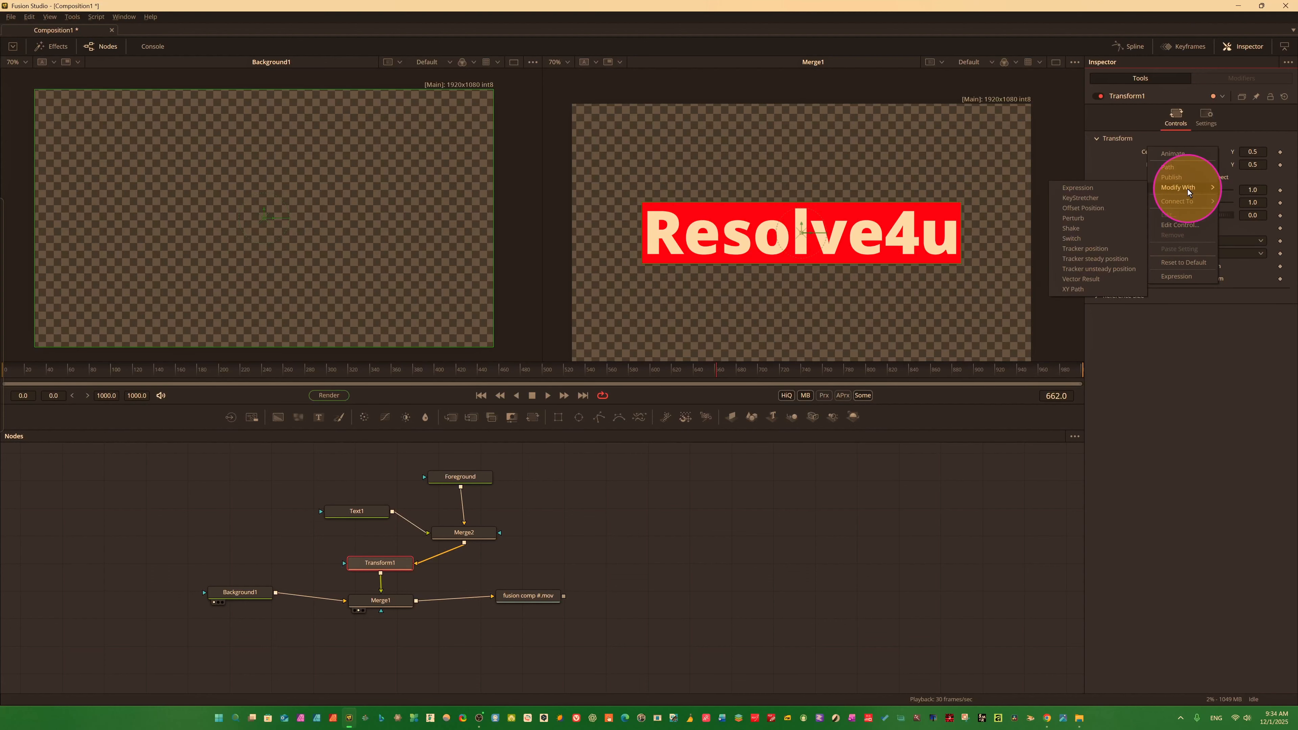
{"action": "left_click", "coordinate": [1075, 220]}
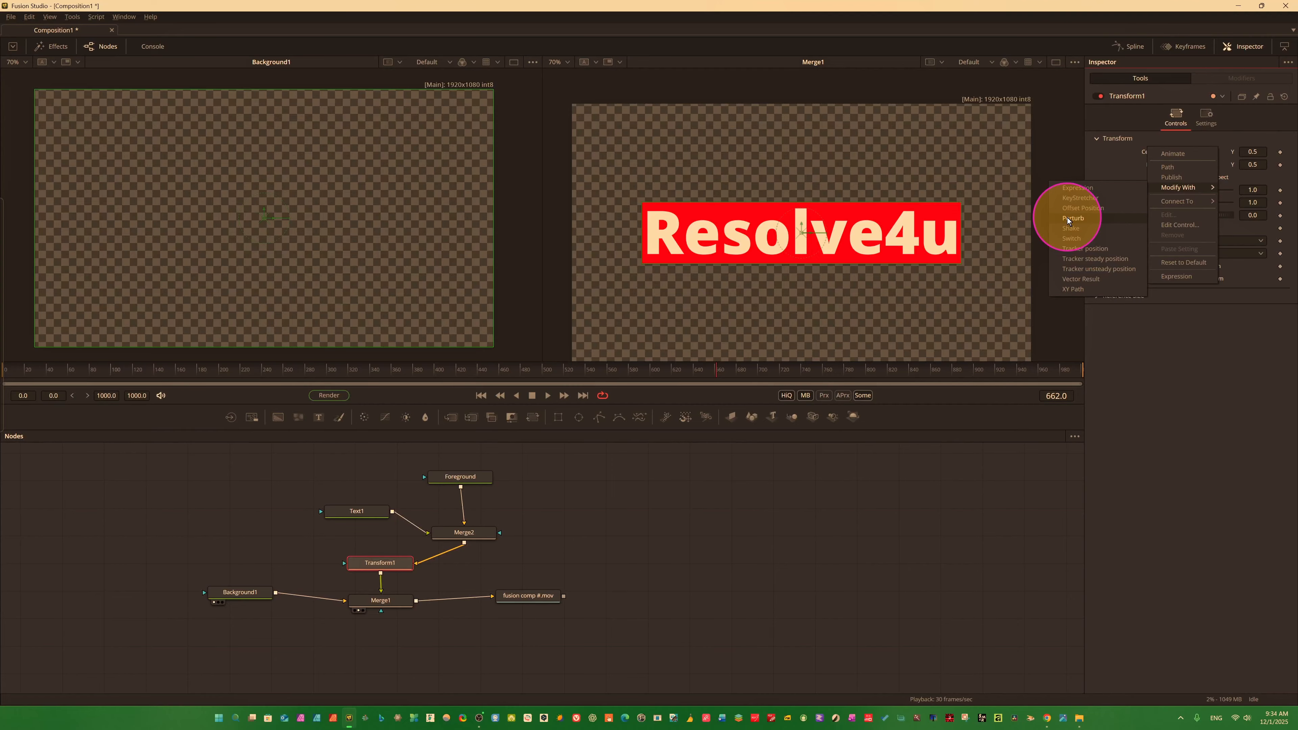
{"action": "key", "text": "space"}
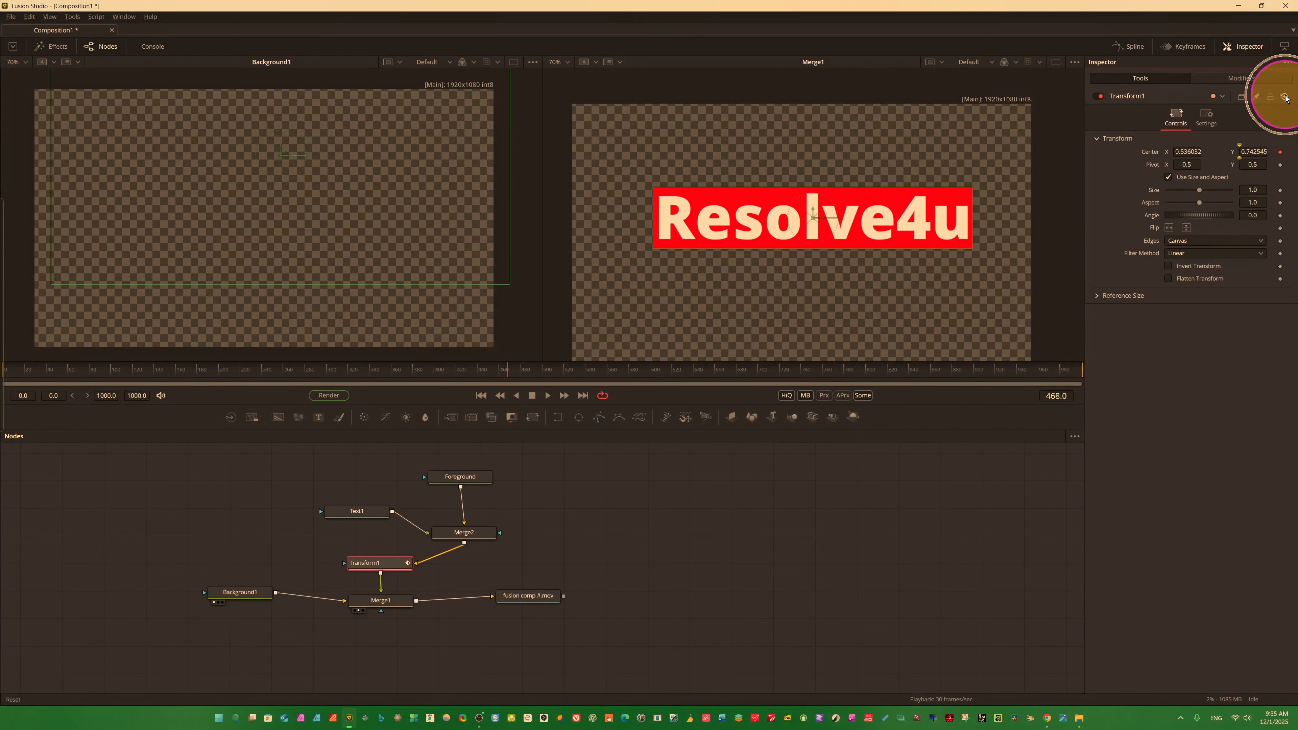
{"action": "left_click", "coordinate": [1285, 96]}
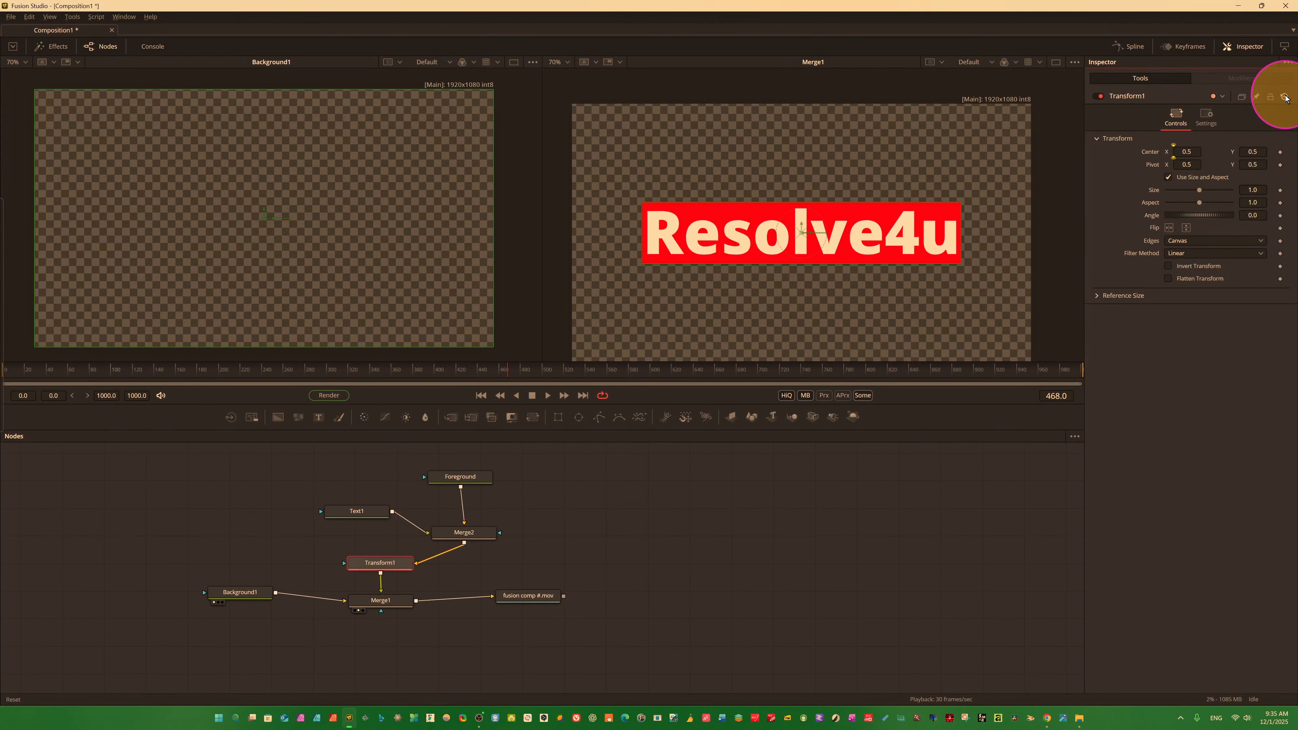
Apply the Shake modifier to Transform1's Center and play back the animation.
{"action": "right_click", "coordinate": [1158, 155]}
{"action": "mouse_move", "coordinate": [1201, 194]}
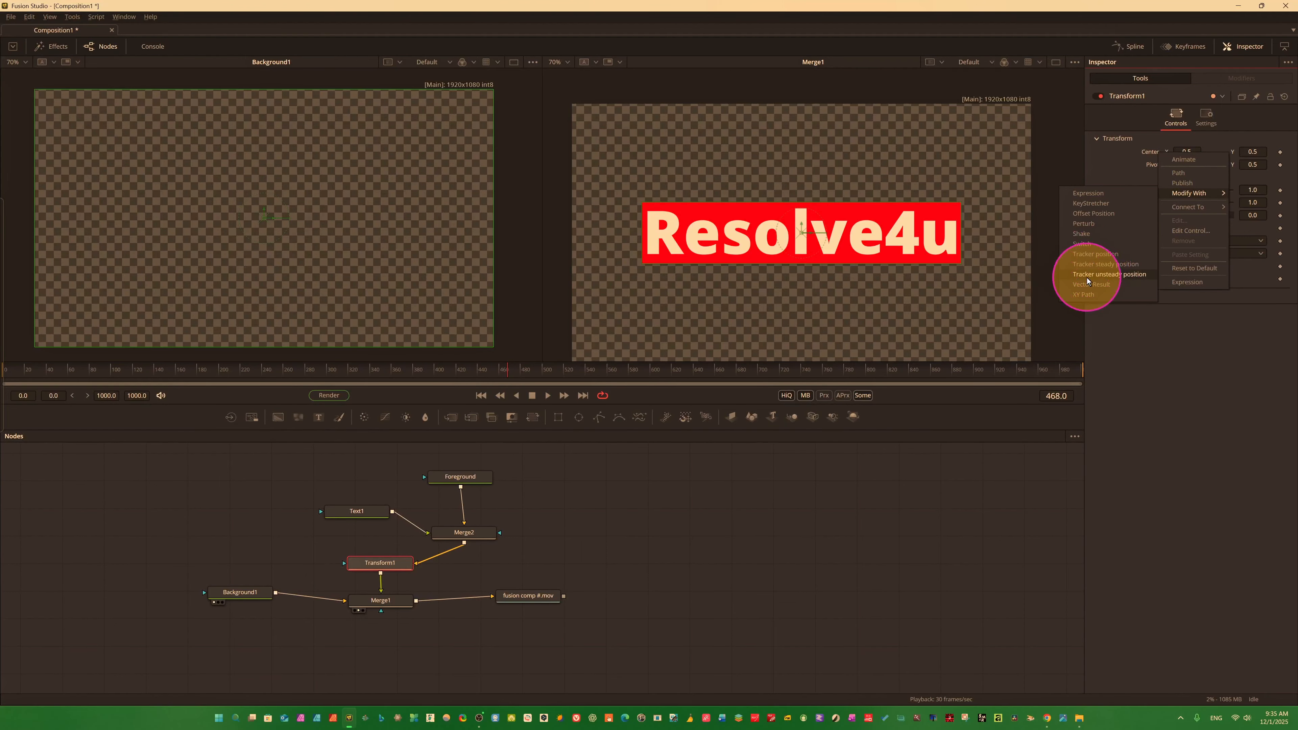
{"action": "left_click", "coordinate": [1086, 233]}
{"action": "key", "text": "space"}
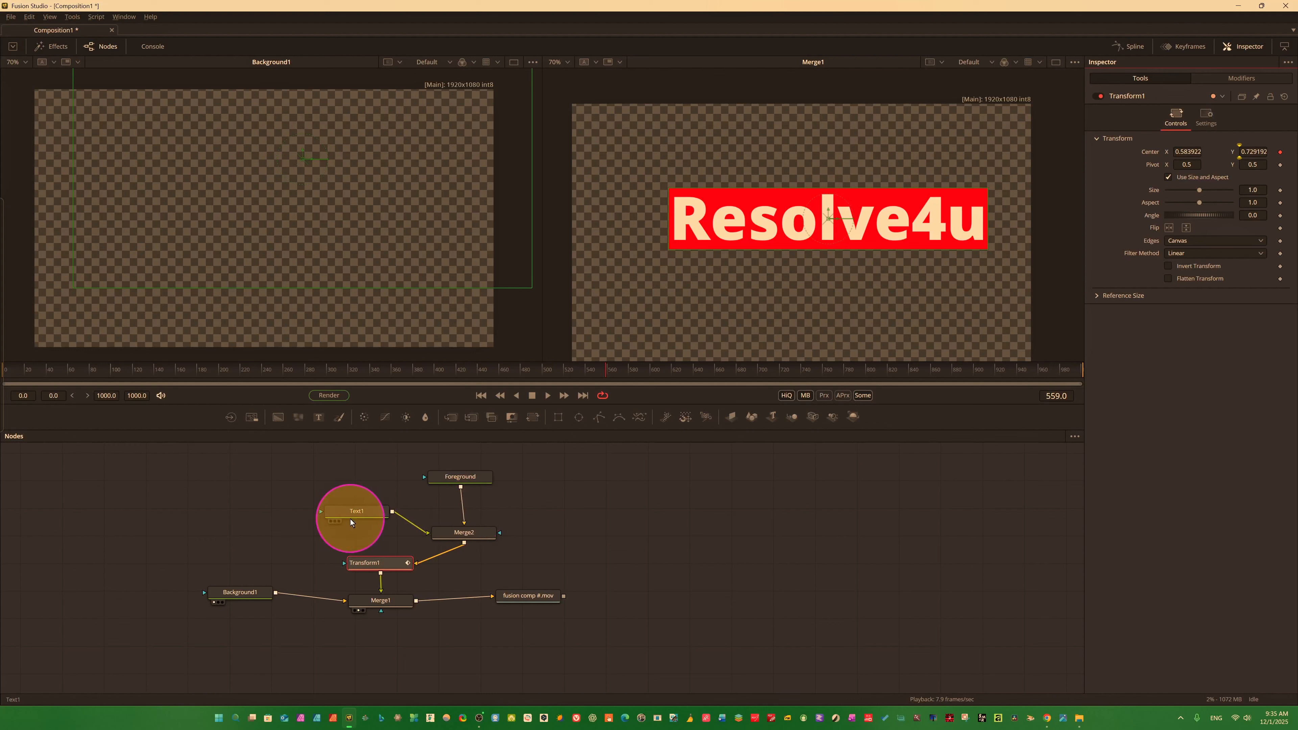
Add a Glow node directly after Text1 in the node tree.
{"action": "left_click", "coordinate": [358, 512]}
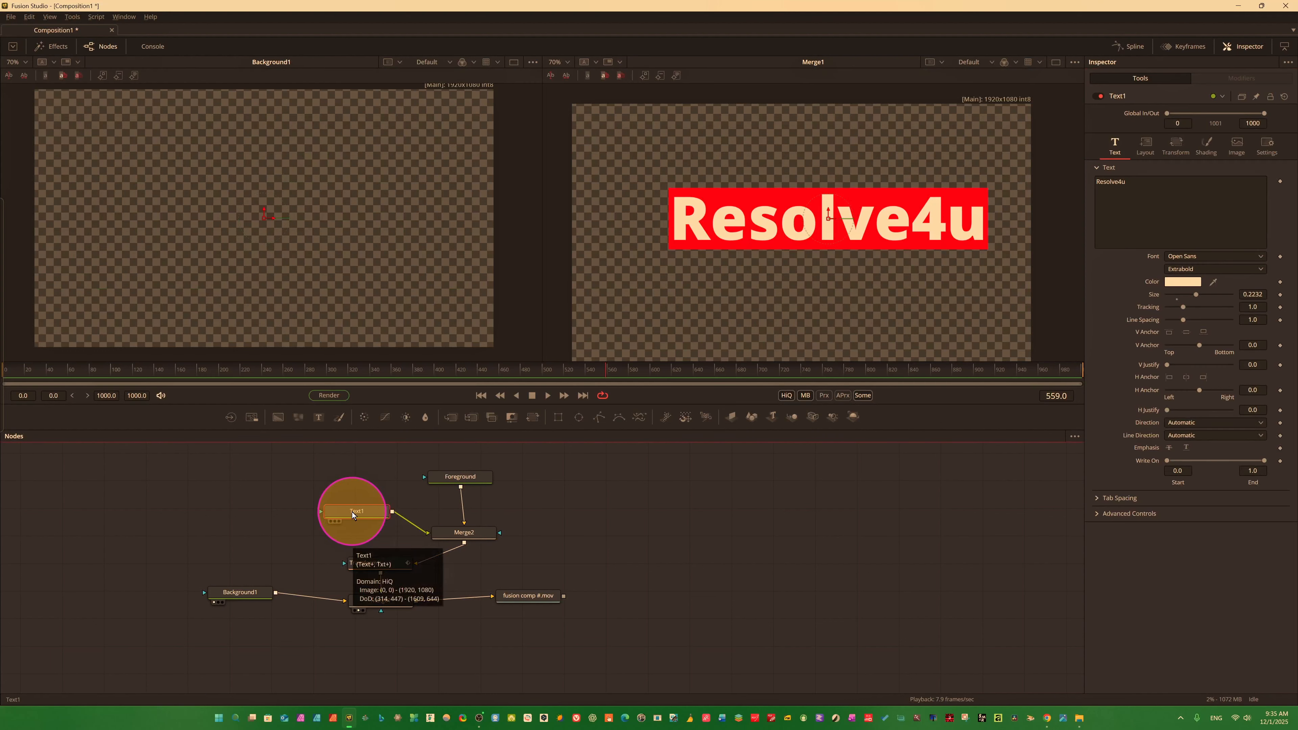
{"action": "key", "text": "shift+space"}
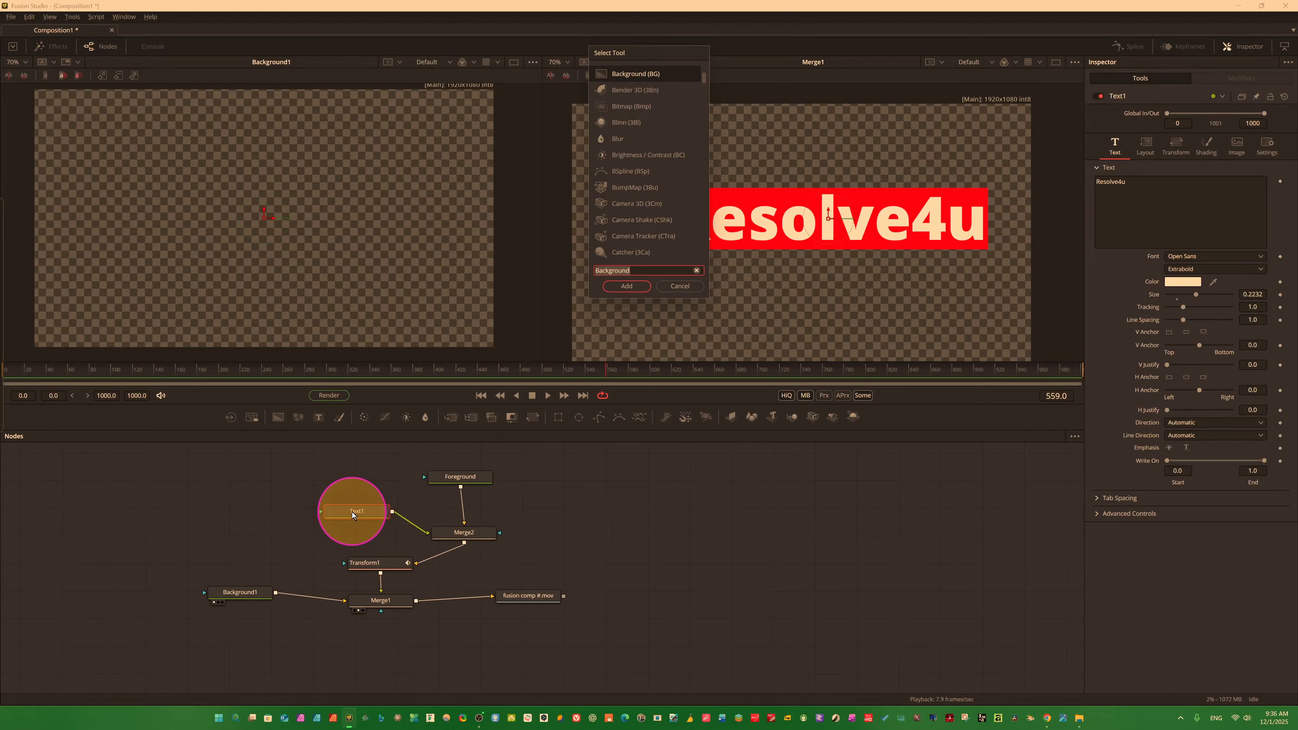
{"action": "left_click", "coordinate": [639, 271]}
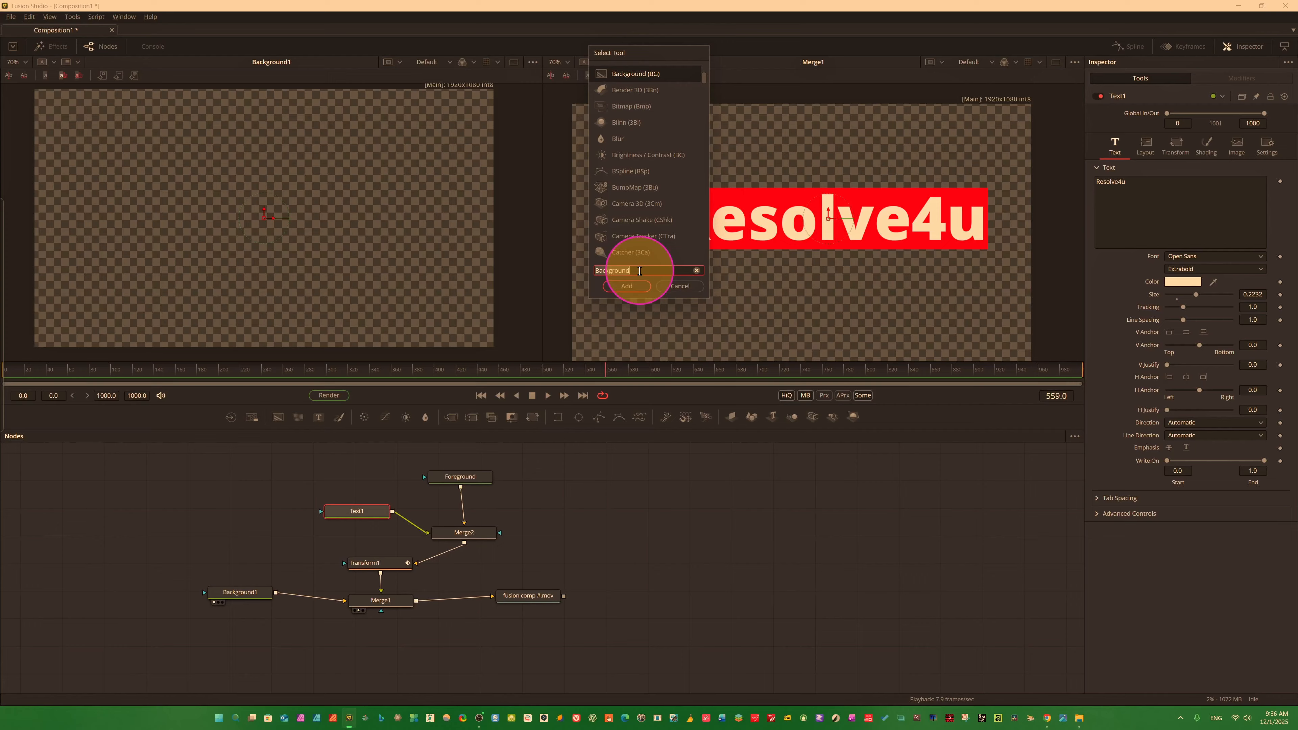
{"action": "type", "text": "fg"}
{"action": "key", "text": "BackSpace"}
{"action": "key", "text": "BackSpace"}
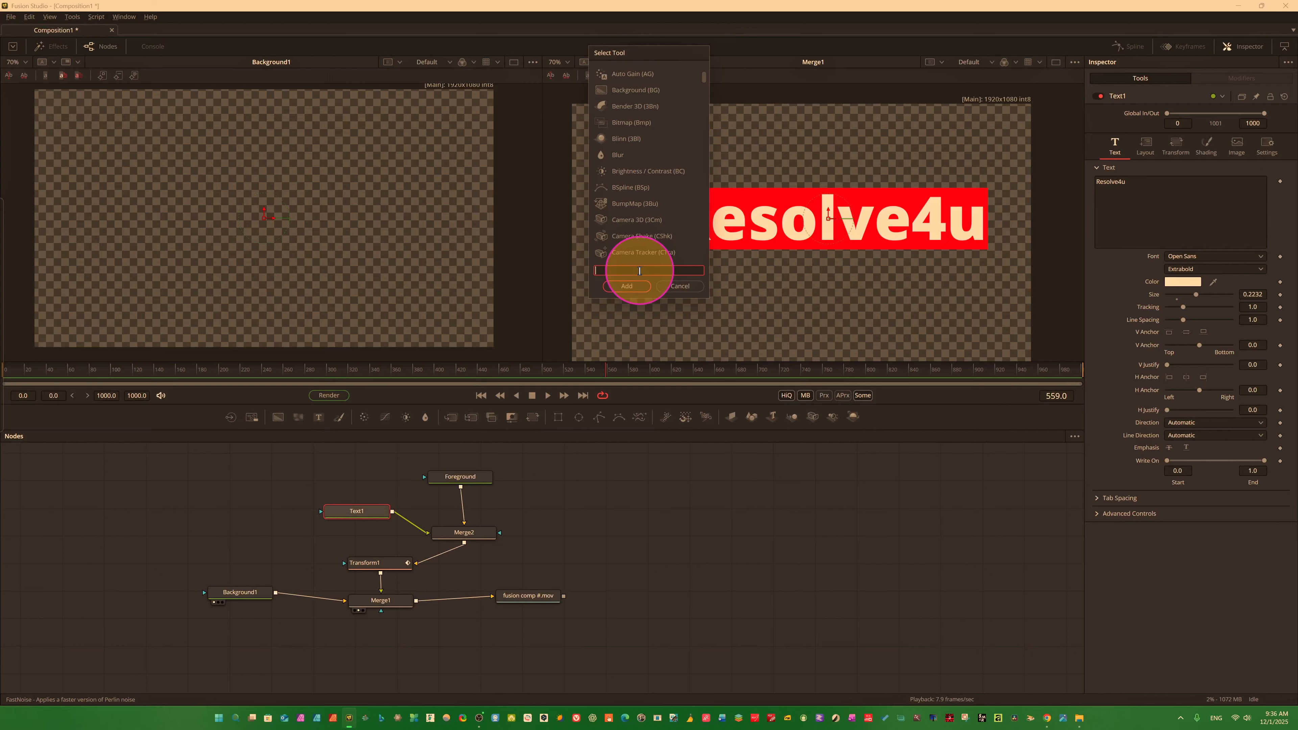
{"action": "type", "text": "glu"}
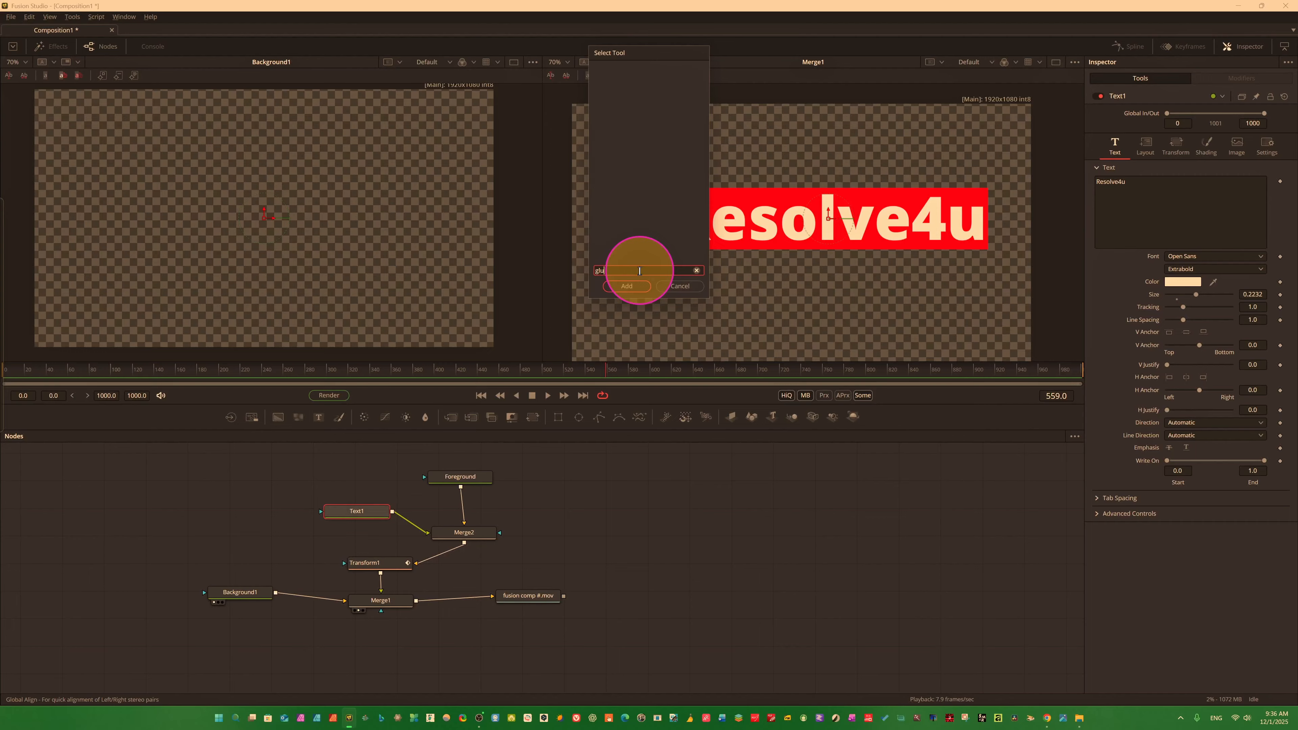
{"action": "type", "text": "e"}
{"action": "left_click", "coordinate": [696, 271]}
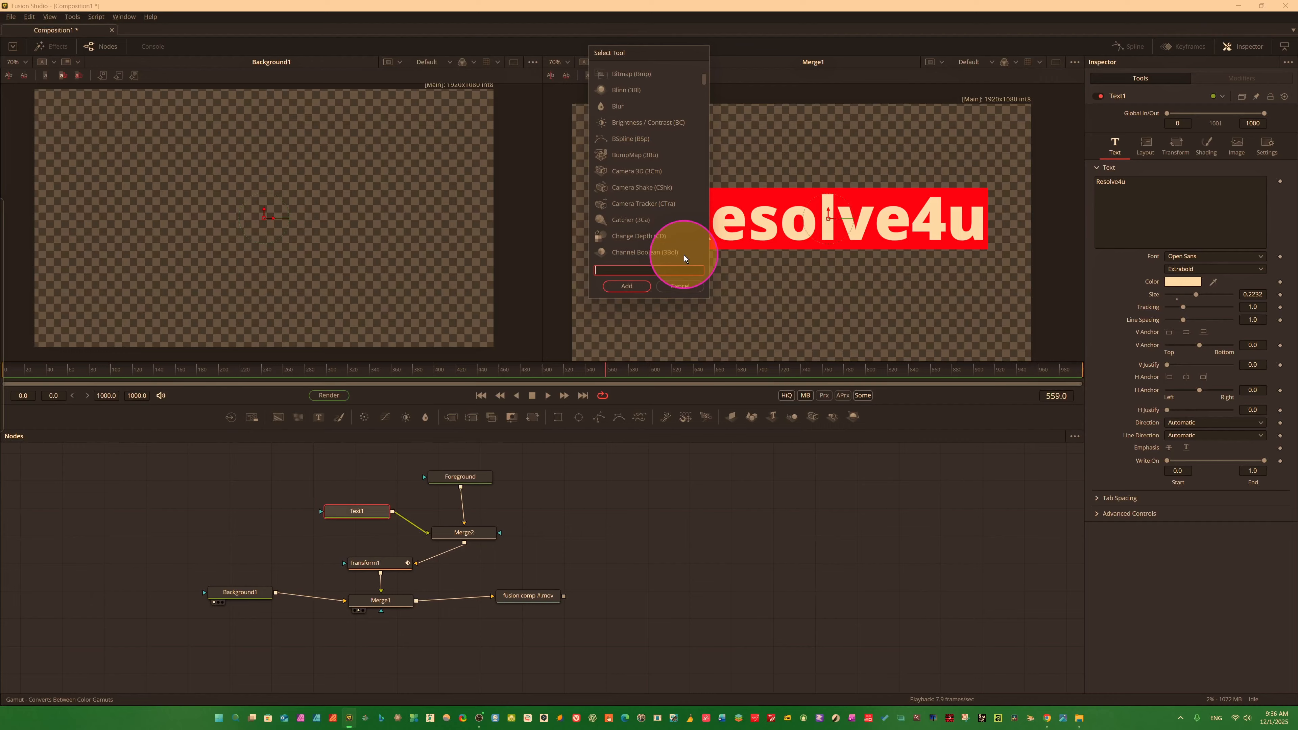
{"action": "type", "text": "glow"}
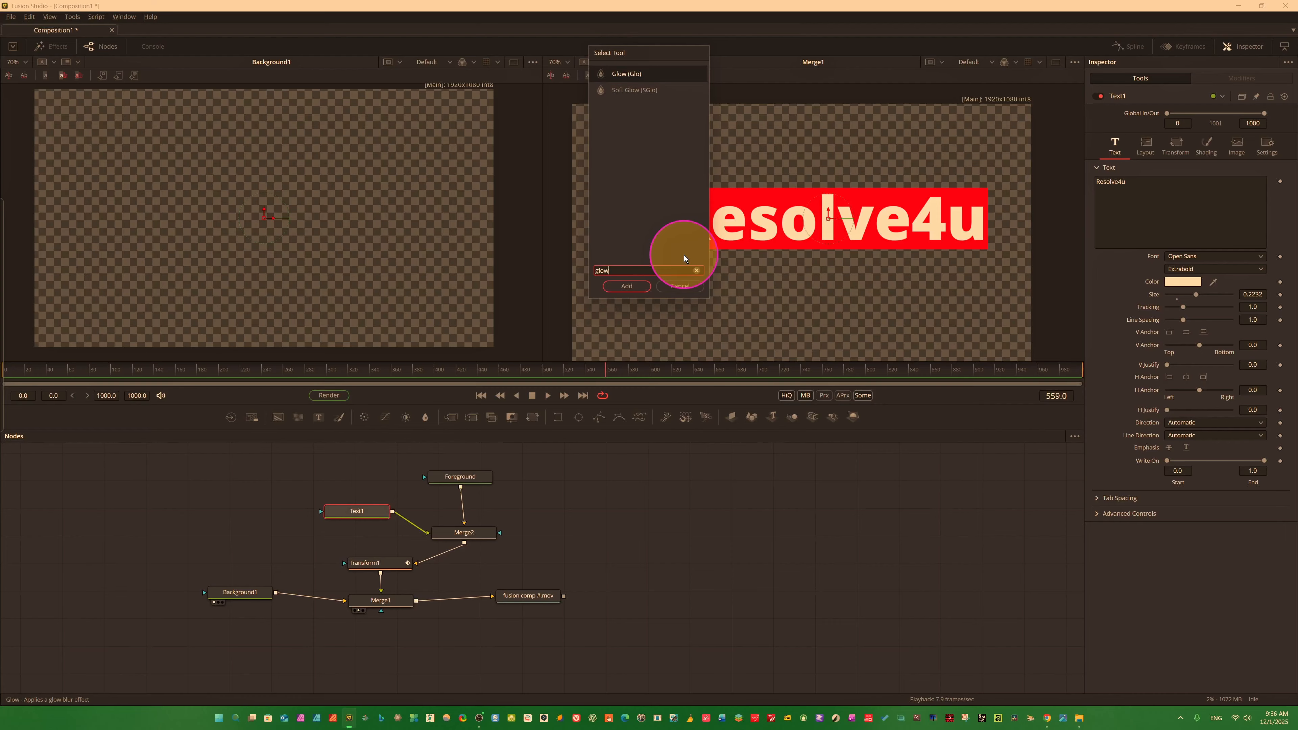
{"action": "left_click", "coordinate": [626, 77]}
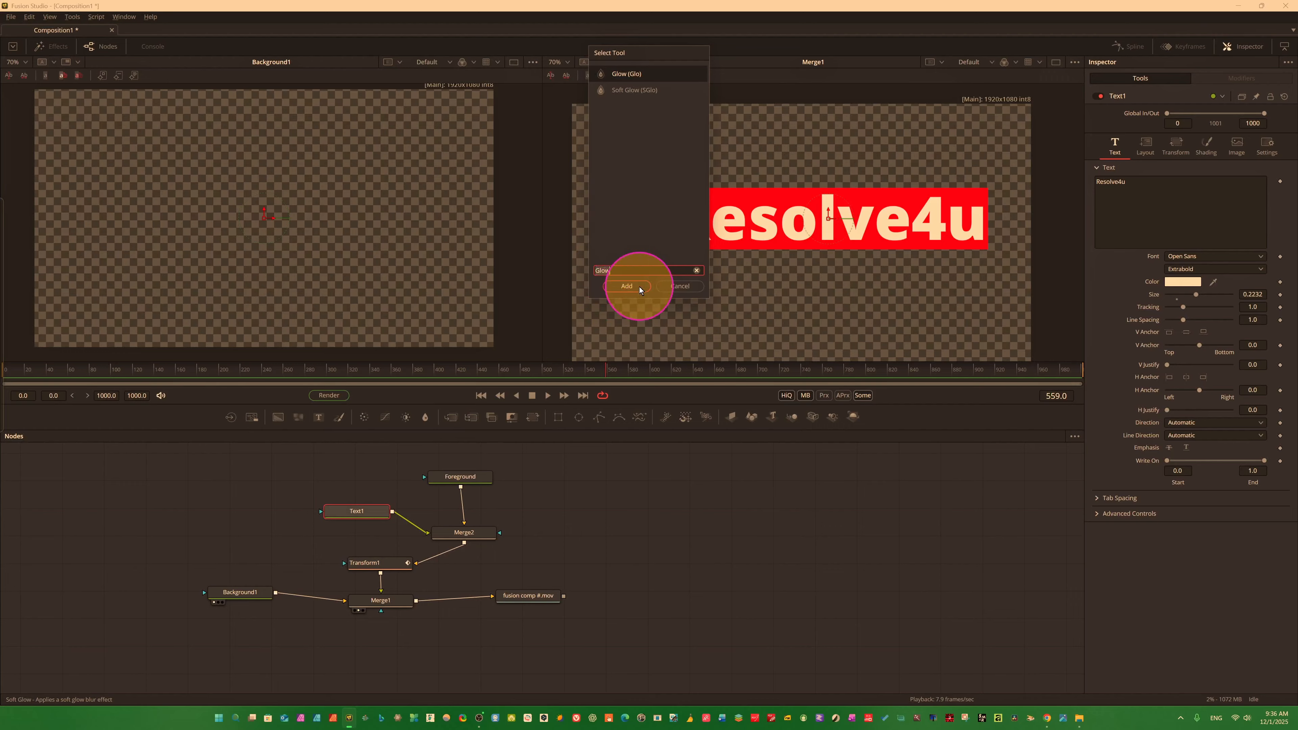
{"action": "left_click", "coordinate": [627, 286]}
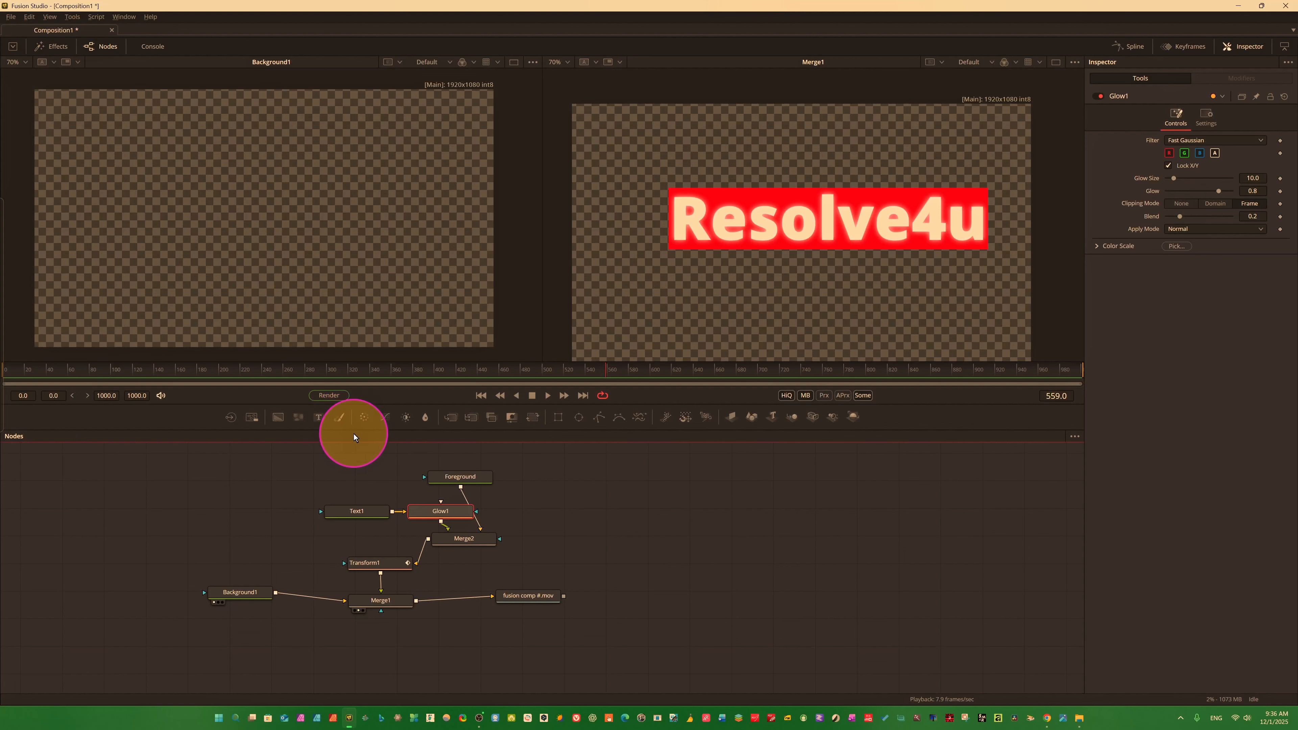
Enlarge the node area and spread out the node tree, placing Text1 and Glow1 side by side above Foreground and Merge2.
{"action": "left_click_drag", "start_coordinate": [356, 428], "coordinate": [360, 350]}
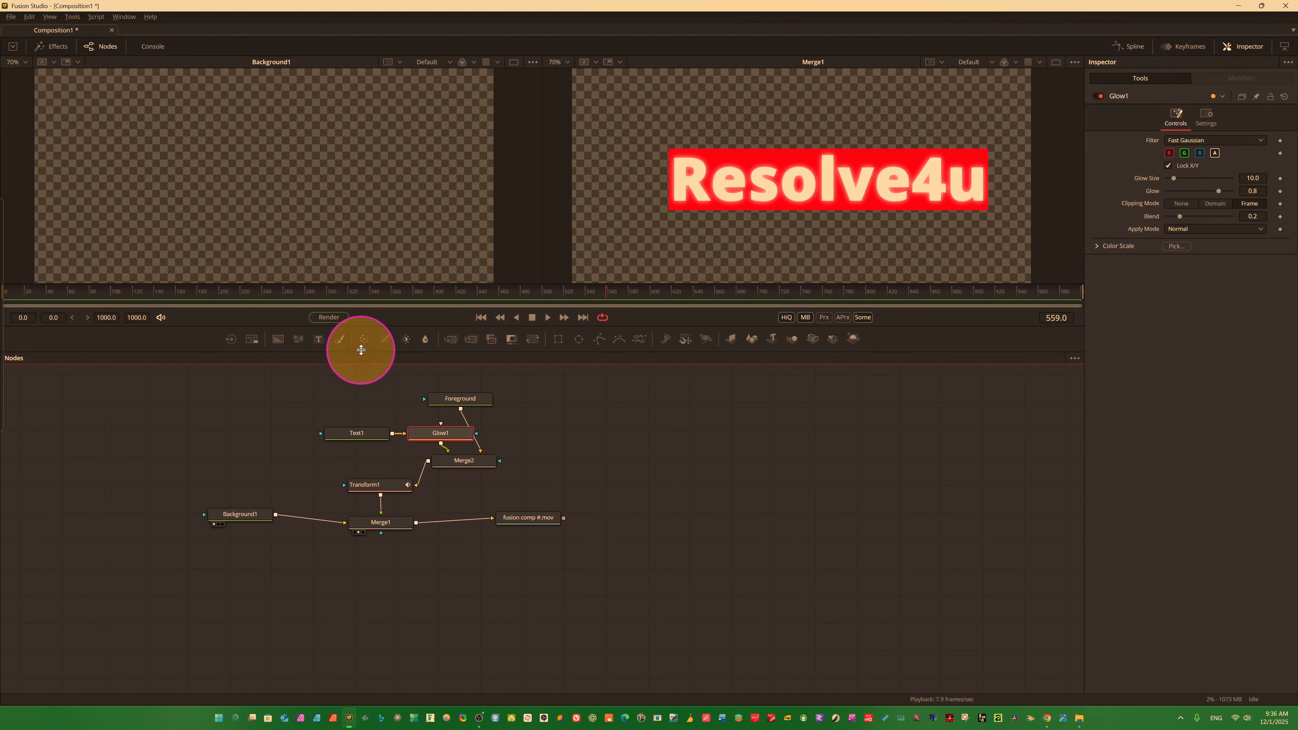
{"action": "left_click_drag", "start_coordinate": [63, 366], "coordinate": [660, 579]}
{"action": "left_click_drag", "start_coordinate": [375, 488], "coordinate": [543, 582]}
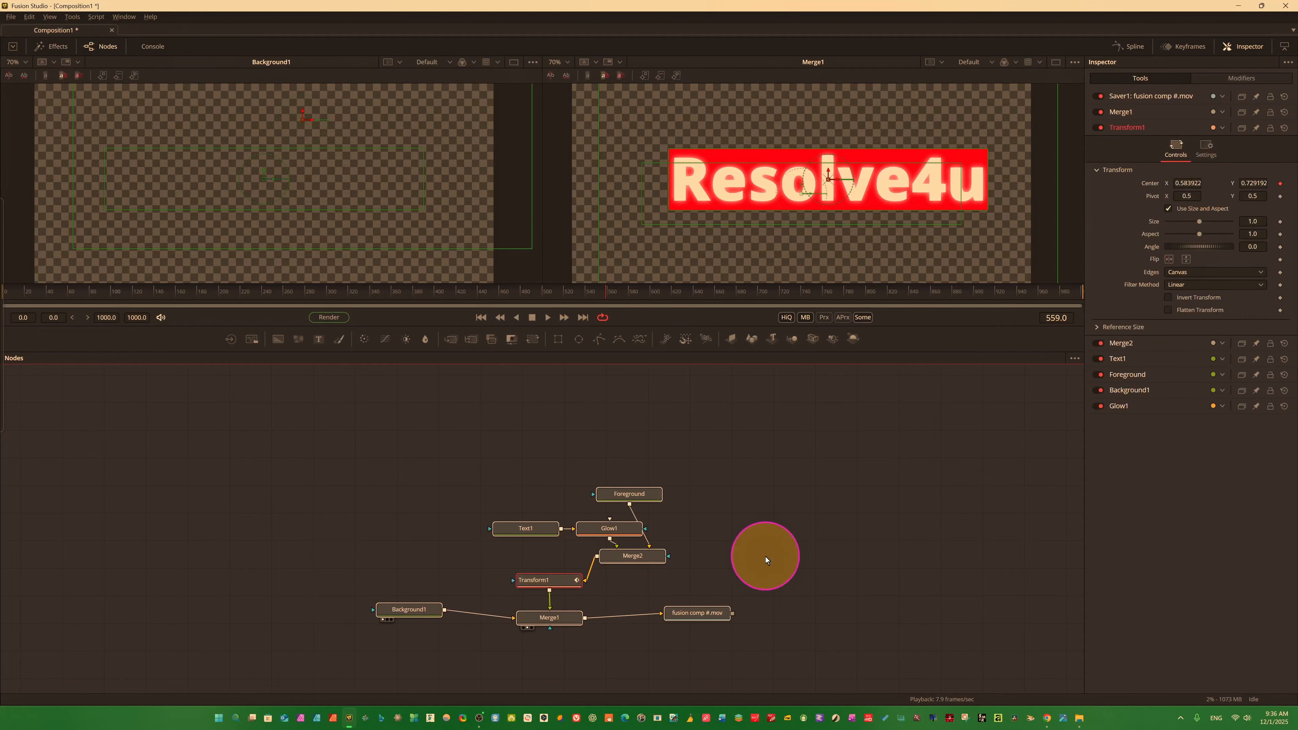
{"action": "left_click", "coordinate": [636, 496]}
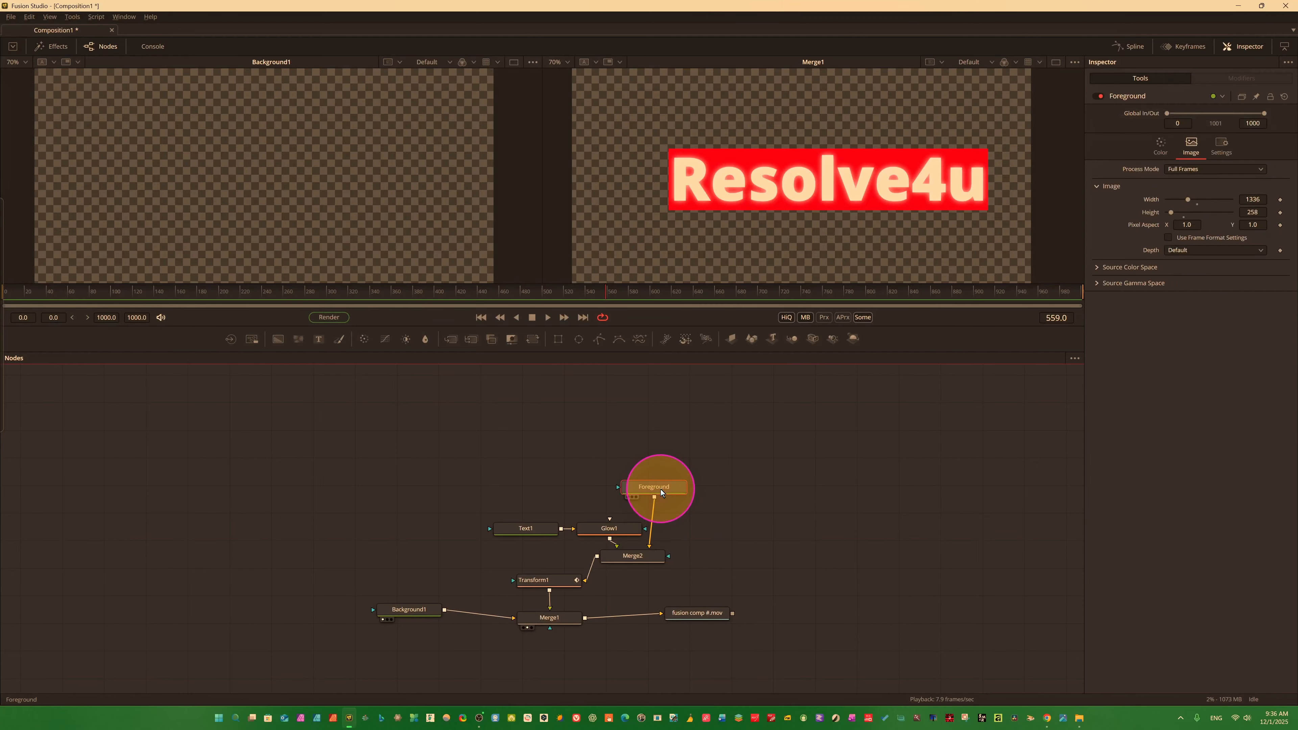
{"action": "left_click_drag", "start_coordinate": [529, 529], "coordinate": [442, 520]}
{"action": "left_click_drag", "start_coordinate": [617, 528], "coordinate": [597, 444]}
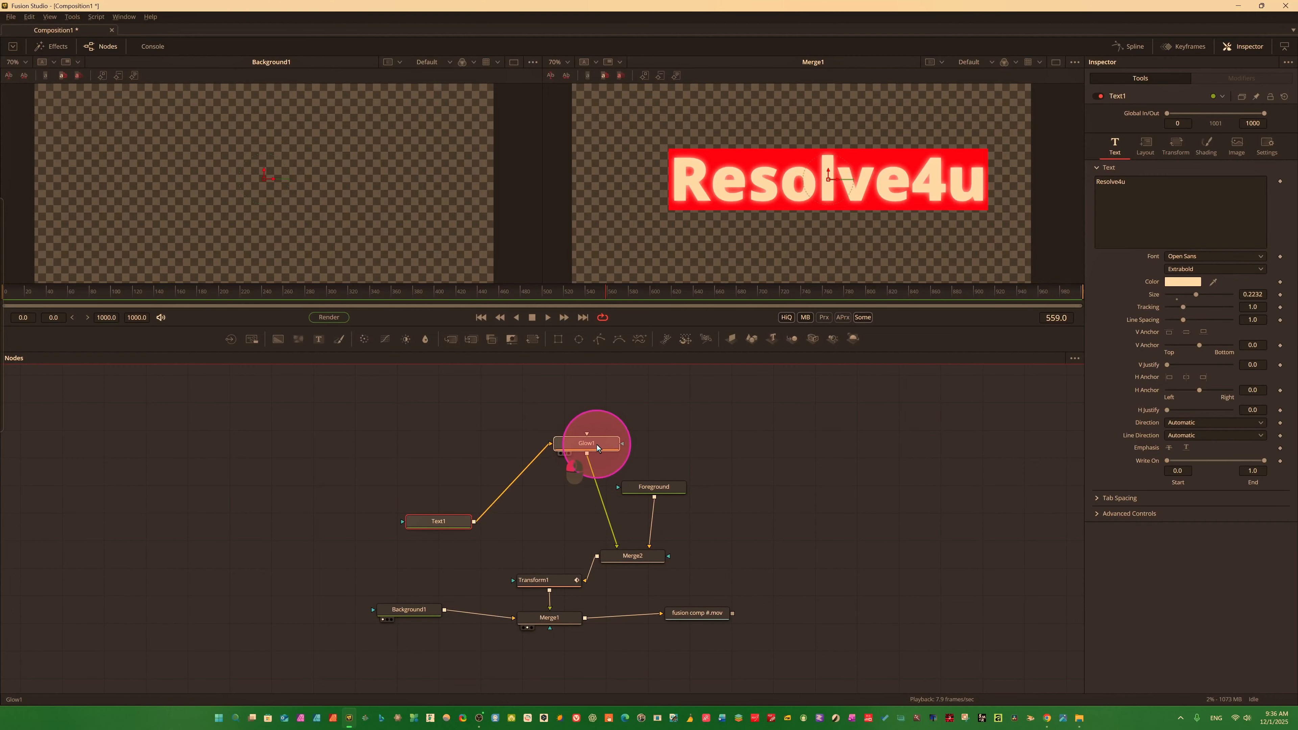
{"action": "left_click_drag", "start_coordinate": [449, 521], "coordinate": [495, 442]}
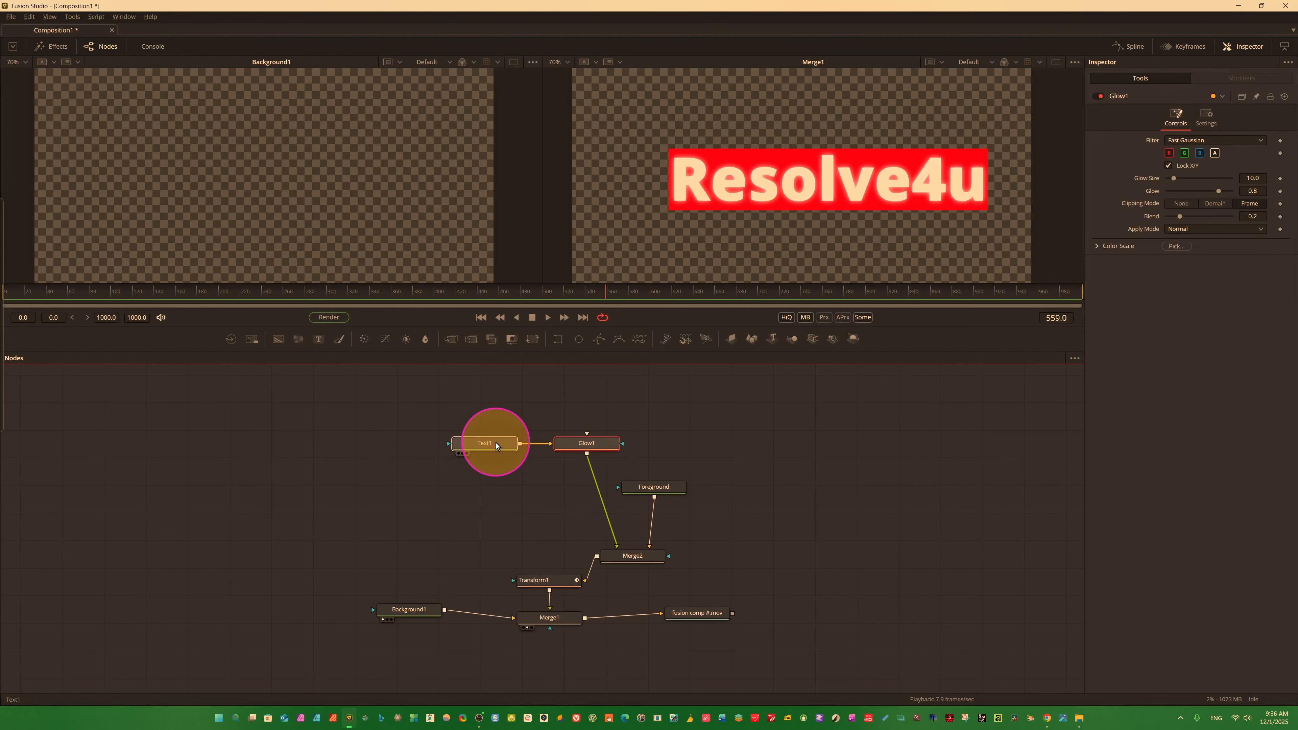
Set Glow1's Glow Size to 12.8 and its Color Scale to red 1.024, green 1.118 and blue 1.055.
{"action": "left_click", "coordinate": [591, 448]}
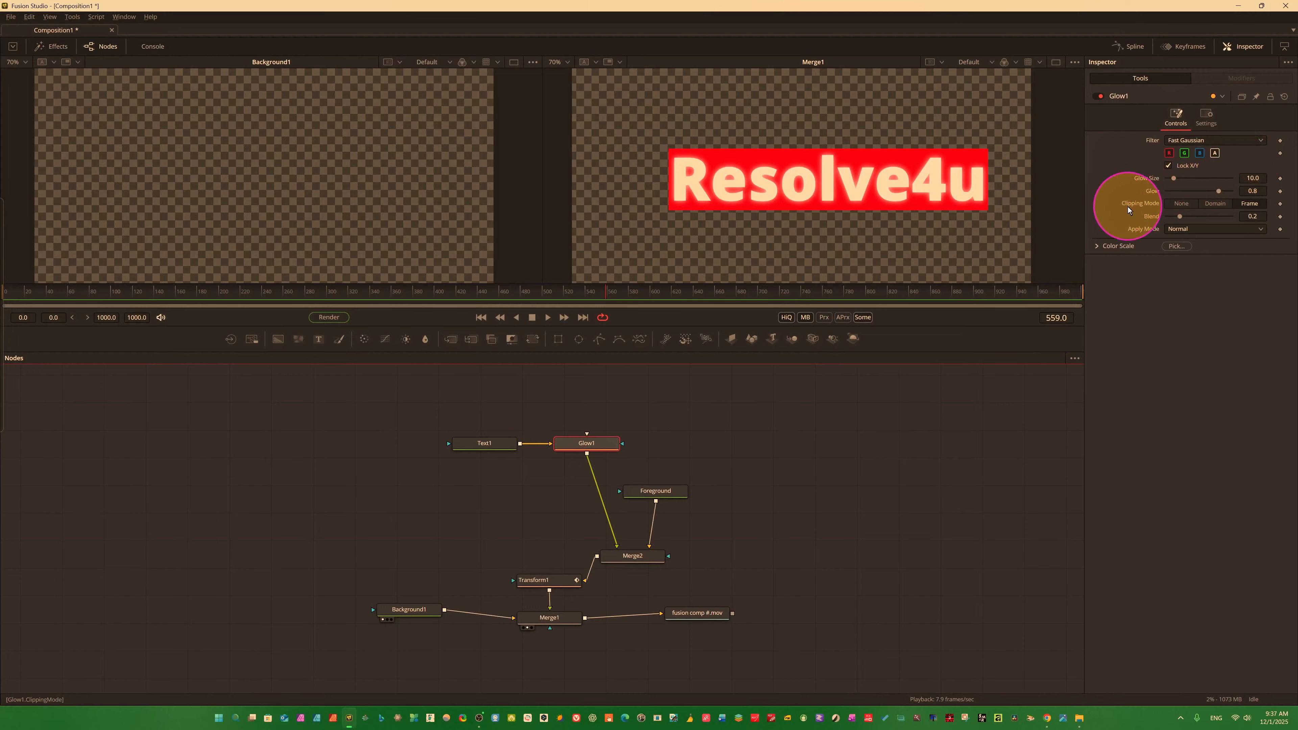
{"action": "left_click_drag", "start_coordinate": [1173, 176], "coordinate": [1216, 191]}
{"action": "key", "text": "ctrl"}
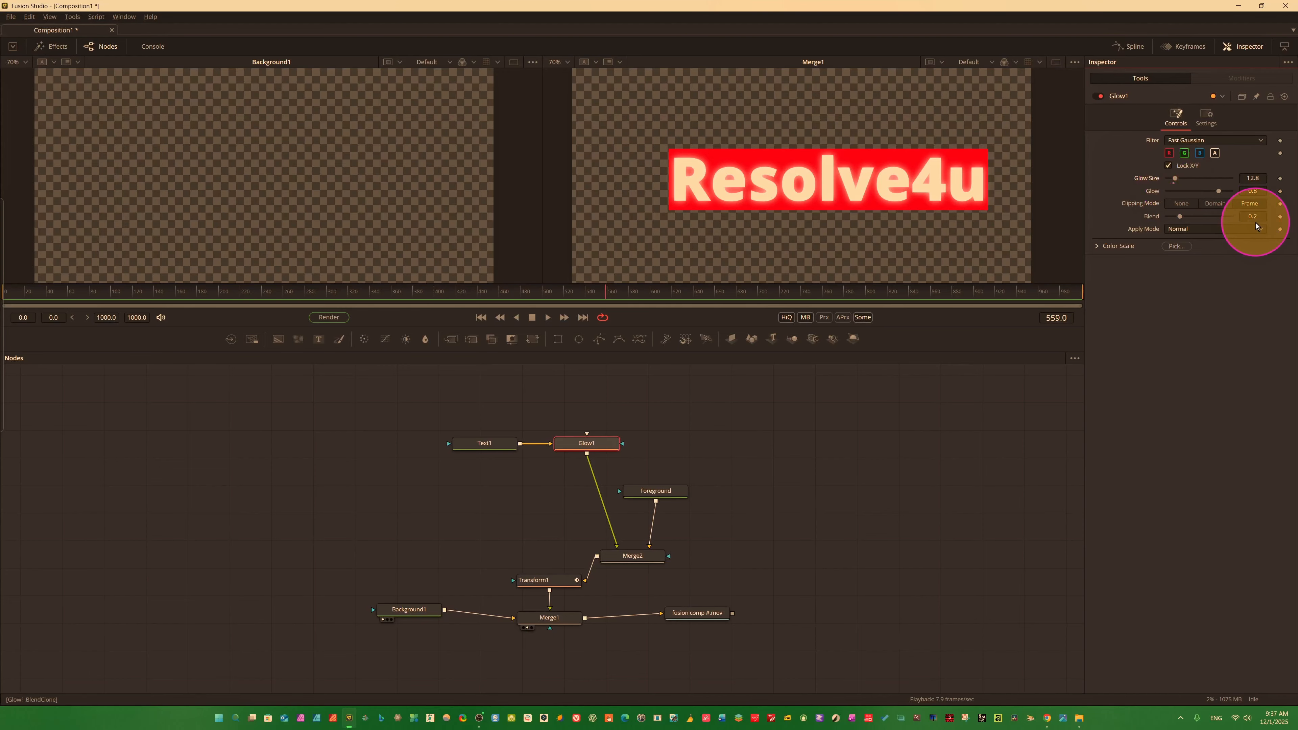
{"action": "left_click", "coordinate": [1210, 247]}
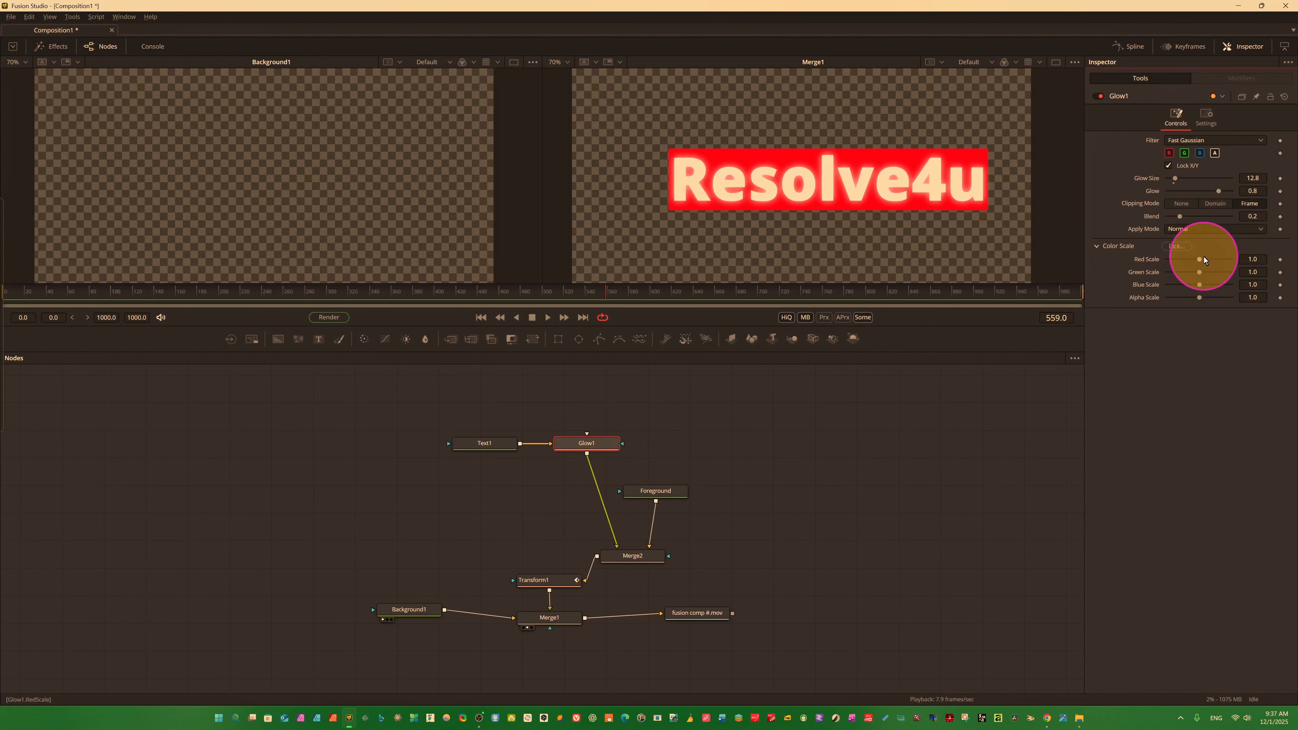
{"action": "left_click_drag", "start_coordinate": [1201, 260], "coordinate": [1212, 260]}
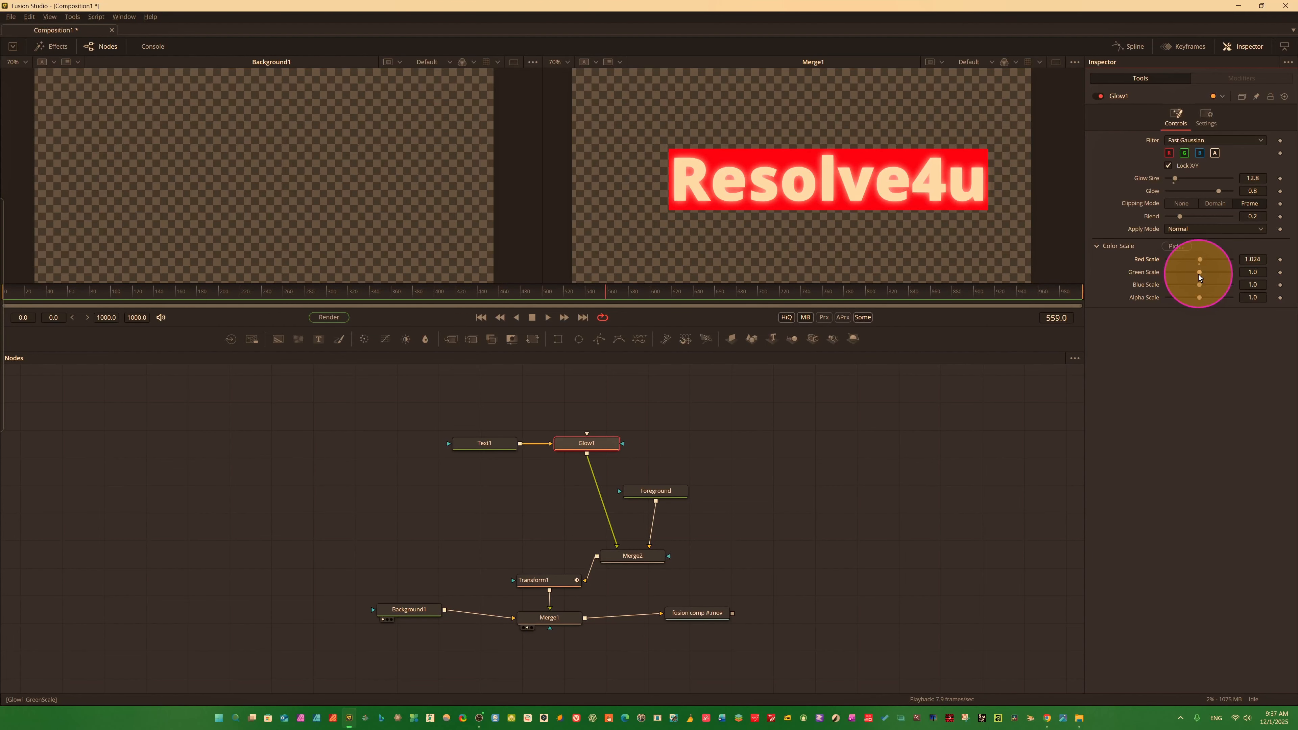
{"action": "mouse_move", "coordinate": [1199, 274]}
{"action": "left_mouse_down"}
{"action": "mouse_move", "coordinate": [1230, 271]}
{"action": "mouse_move", "coordinate": [1180, 284]}
{"action": "mouse_move", "coordinate": [1220, 279]}
{"action": "mouse_move", "coordinate": [1199, 299]}
{"action": "mouse_move", "coordinate": [1234, 293]}
{"action": "mouse_move", "coordinate": [1198, 297]}
{"action": "left_mouse_up"}
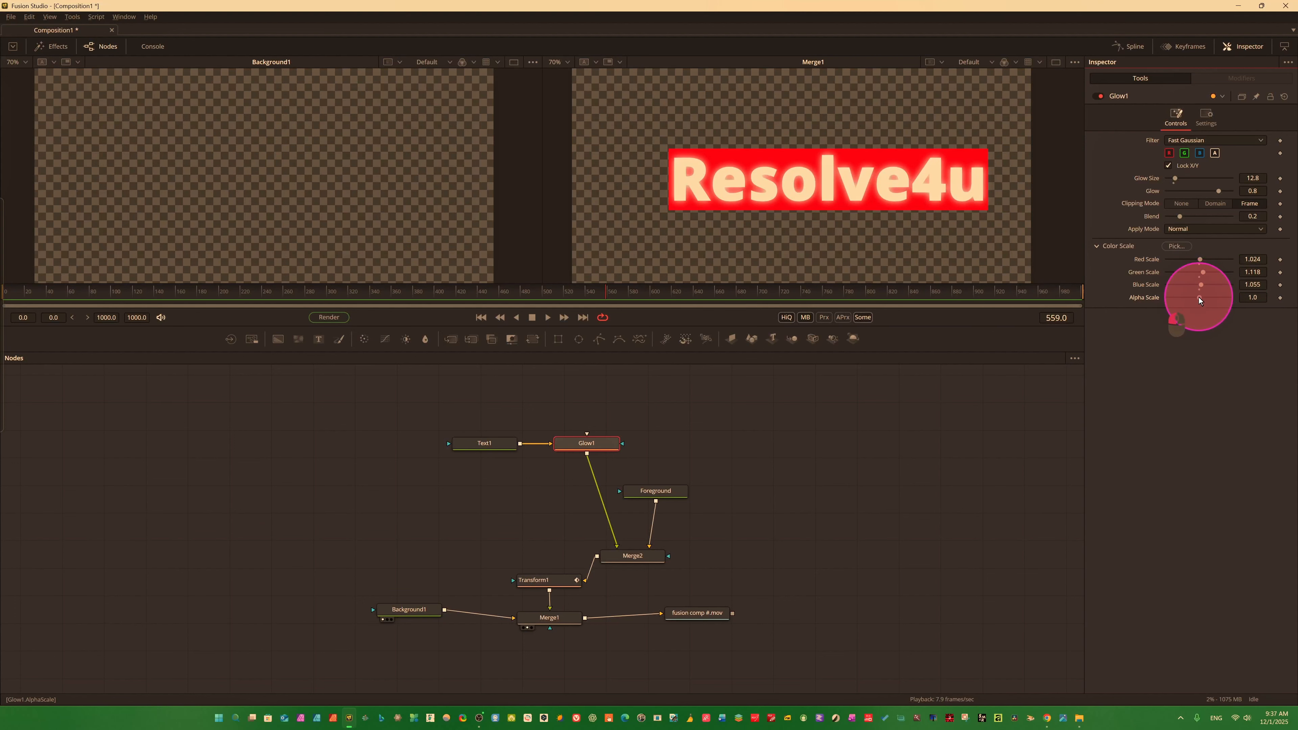
Toggle Glow1's colour channels to compare the glow, leaving only green and alpha enabled.
{"action": "left_click", "coordinate": [1169, 154]}
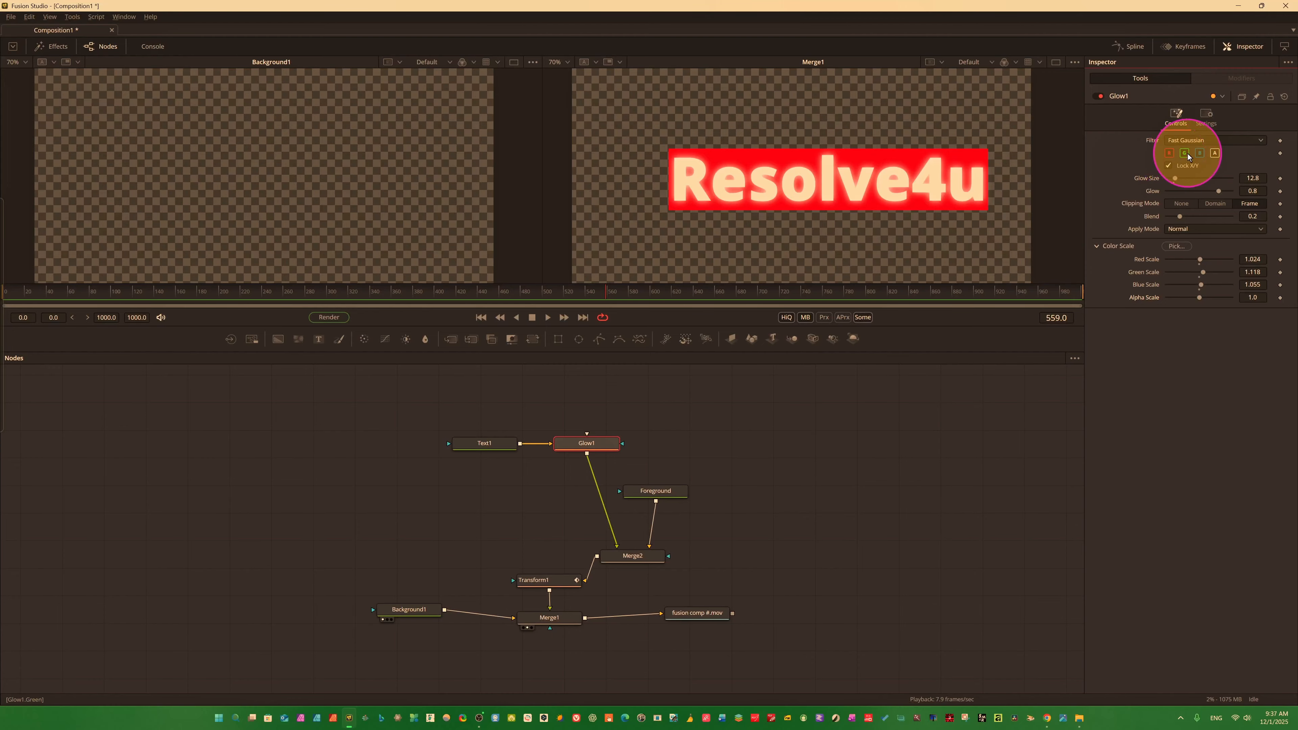
{"action": "left_click", "coordinate": [1201, 153]}
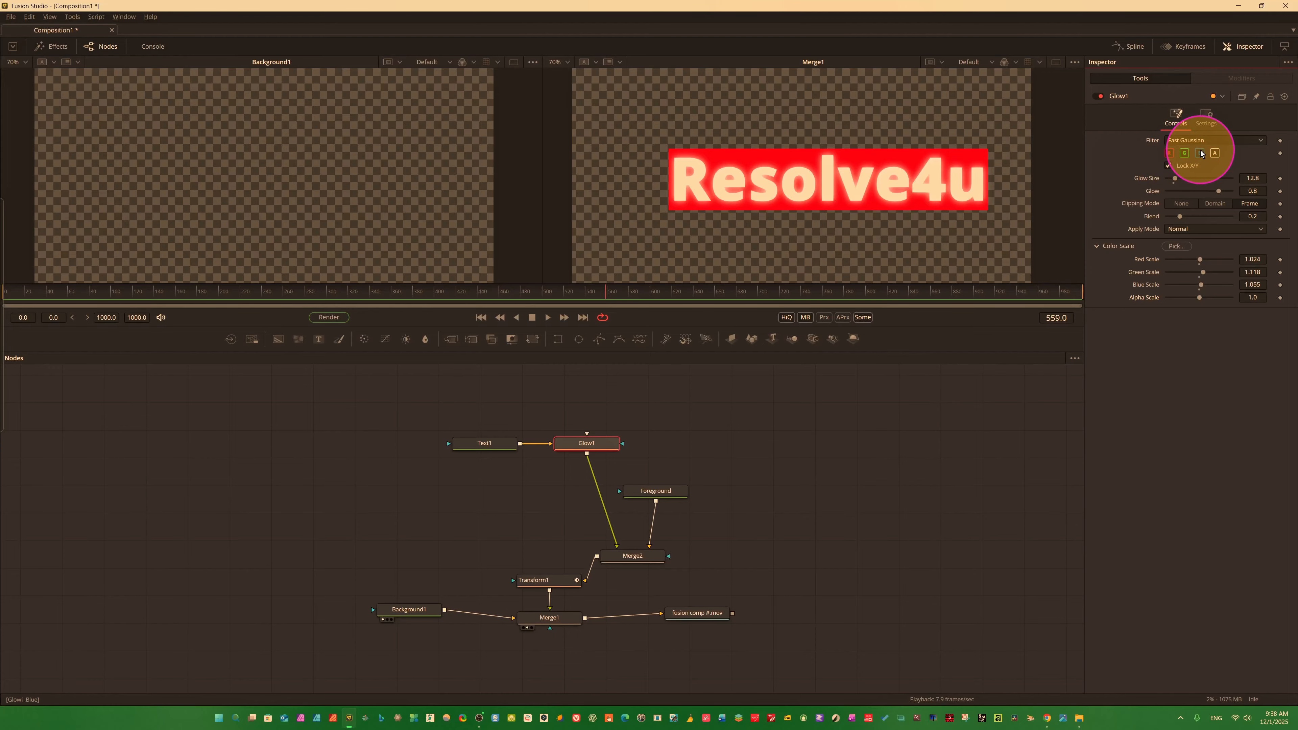
{"action": "left_click", "coordinate": [1170, 153]}
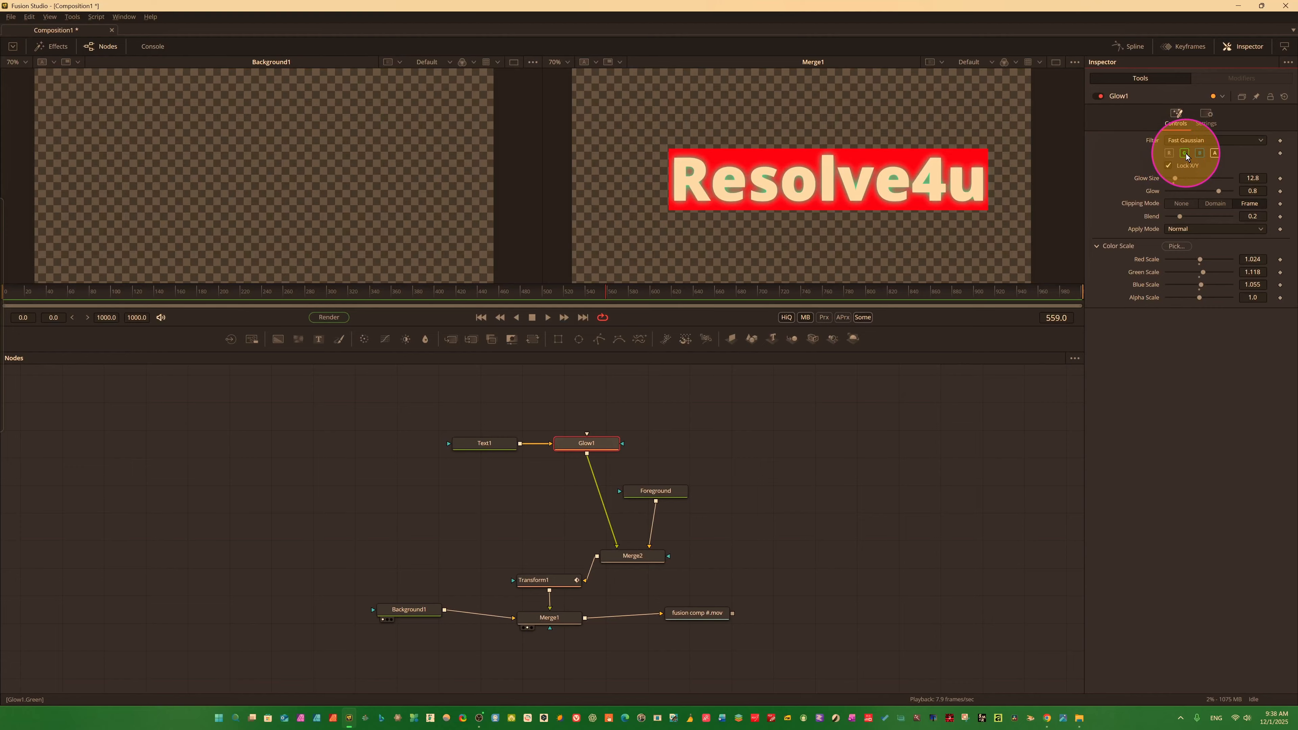
{"action": "left_click", "coordinate": [1186, 154]}
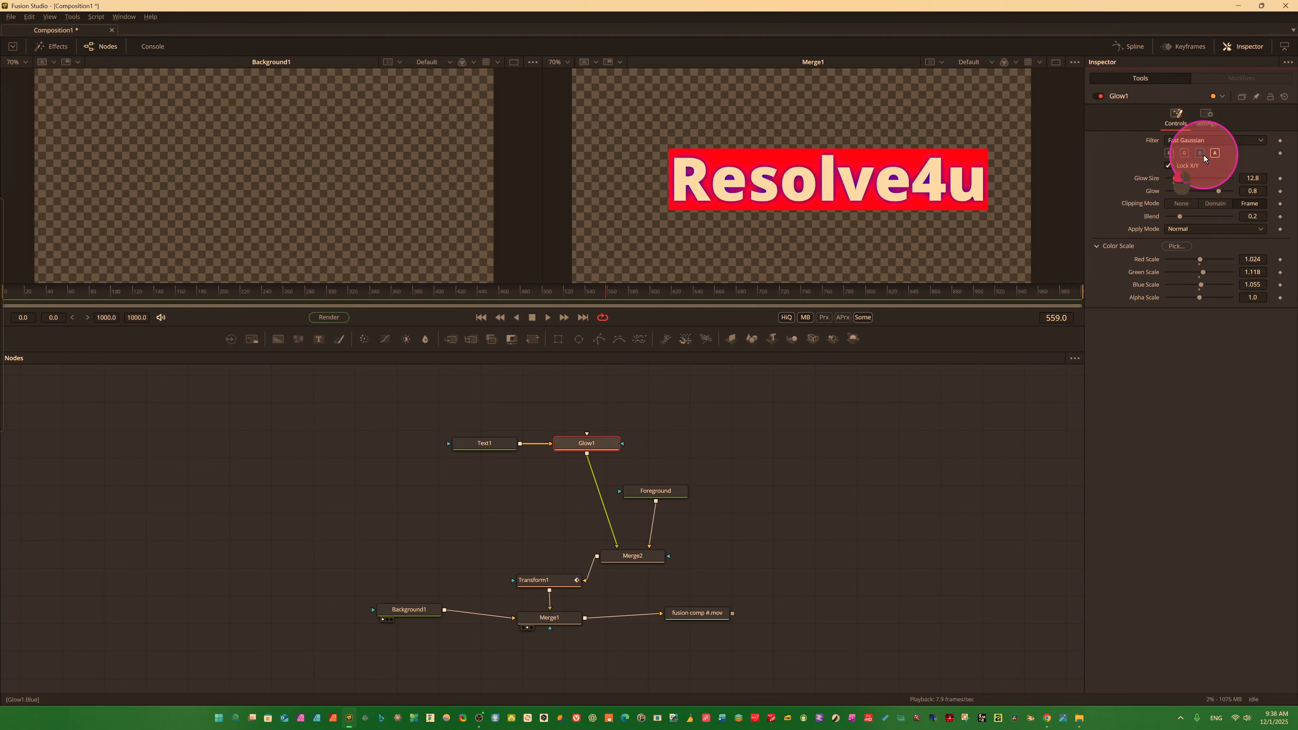
{"action": "left_click", "coordinate": [1202, 154]}
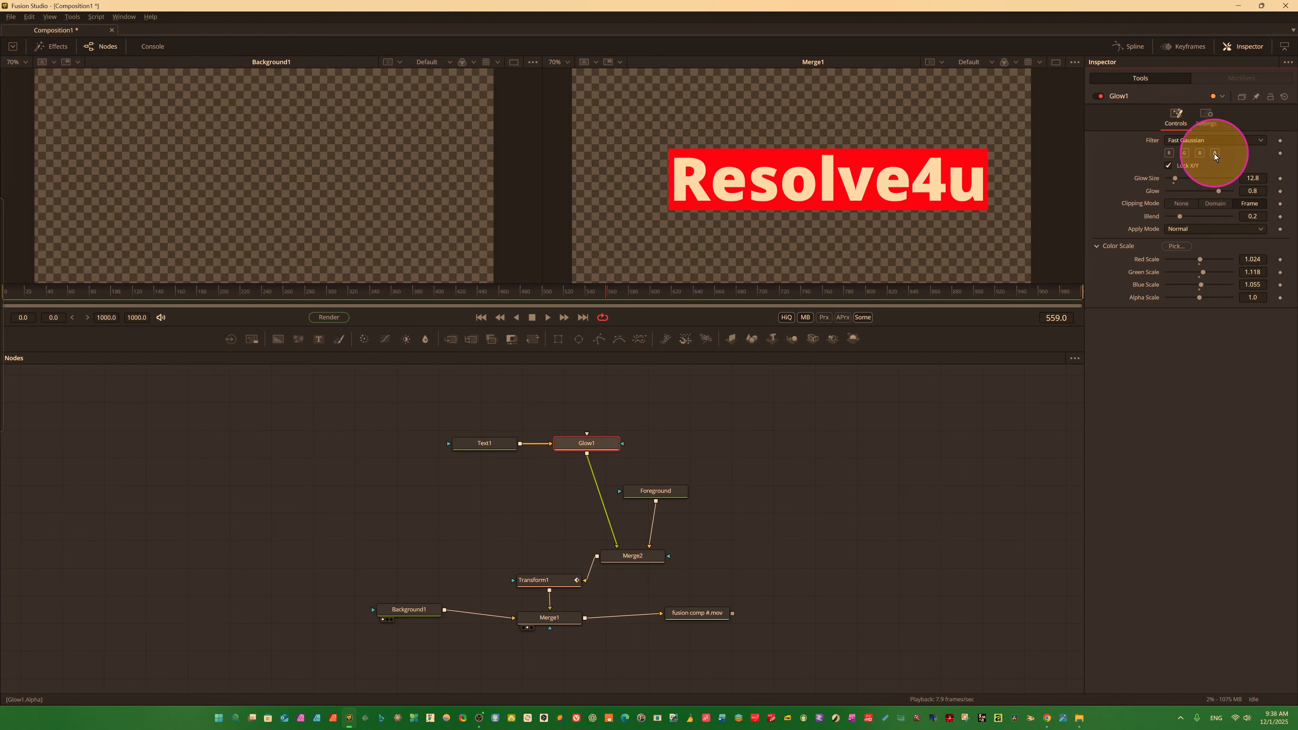
{"action": "left_click", "coordinate": [1215, 154]}
{"action": "left_click", "coordinate": [1215, 154]}
{"action": "left_click", "coordinate": [1215, 154]}
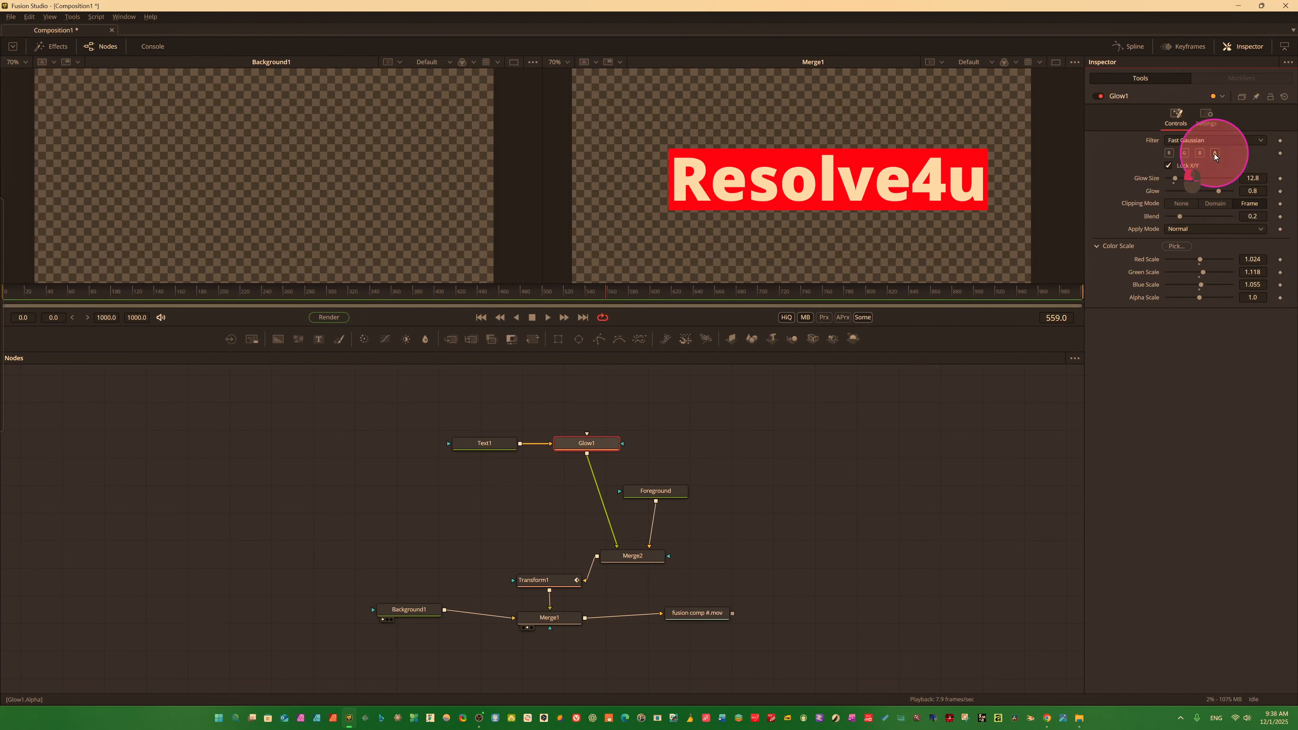
{"action": "left_click", "coordinate": [1184, 154]}
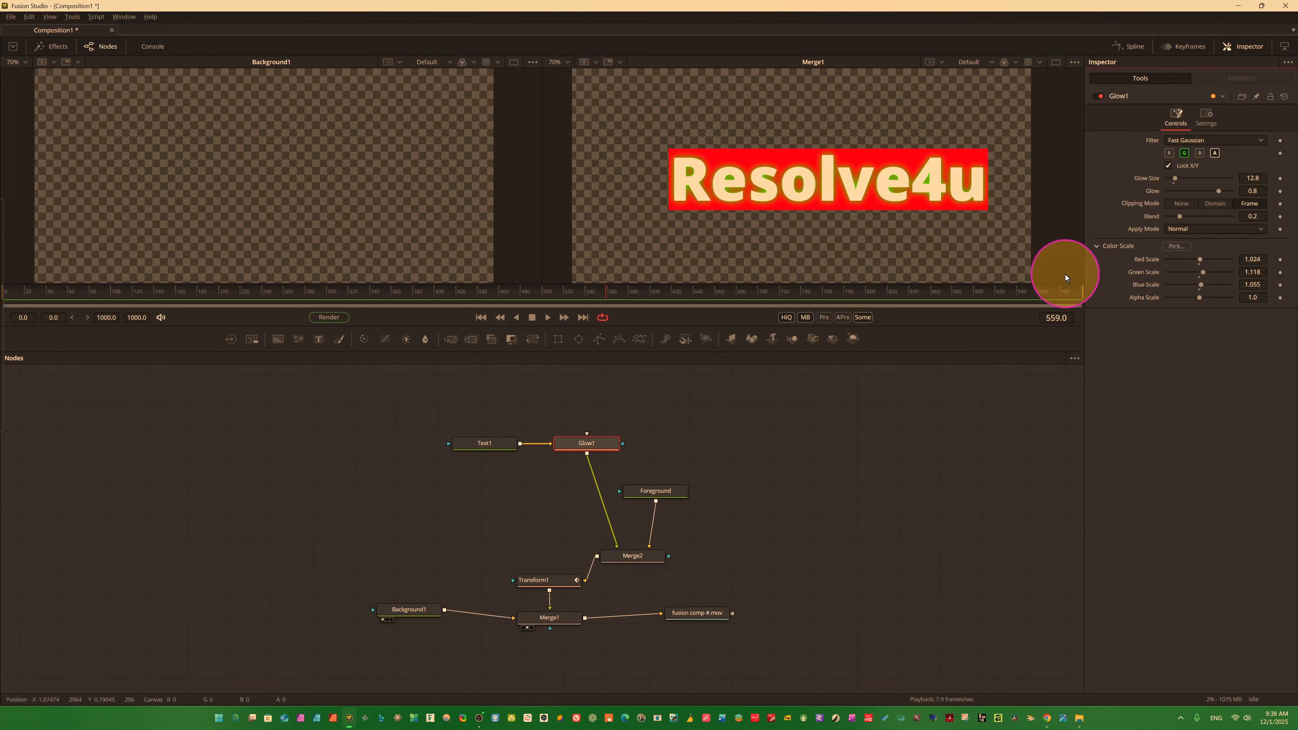
At frame 81, keyframe Glow1's Glow Size, Glow, Clipping Mode, Blend, Apply Mode and its Red, Green and Blue Scale.
{"action": "left_click", "coordinate": [91, 299]}
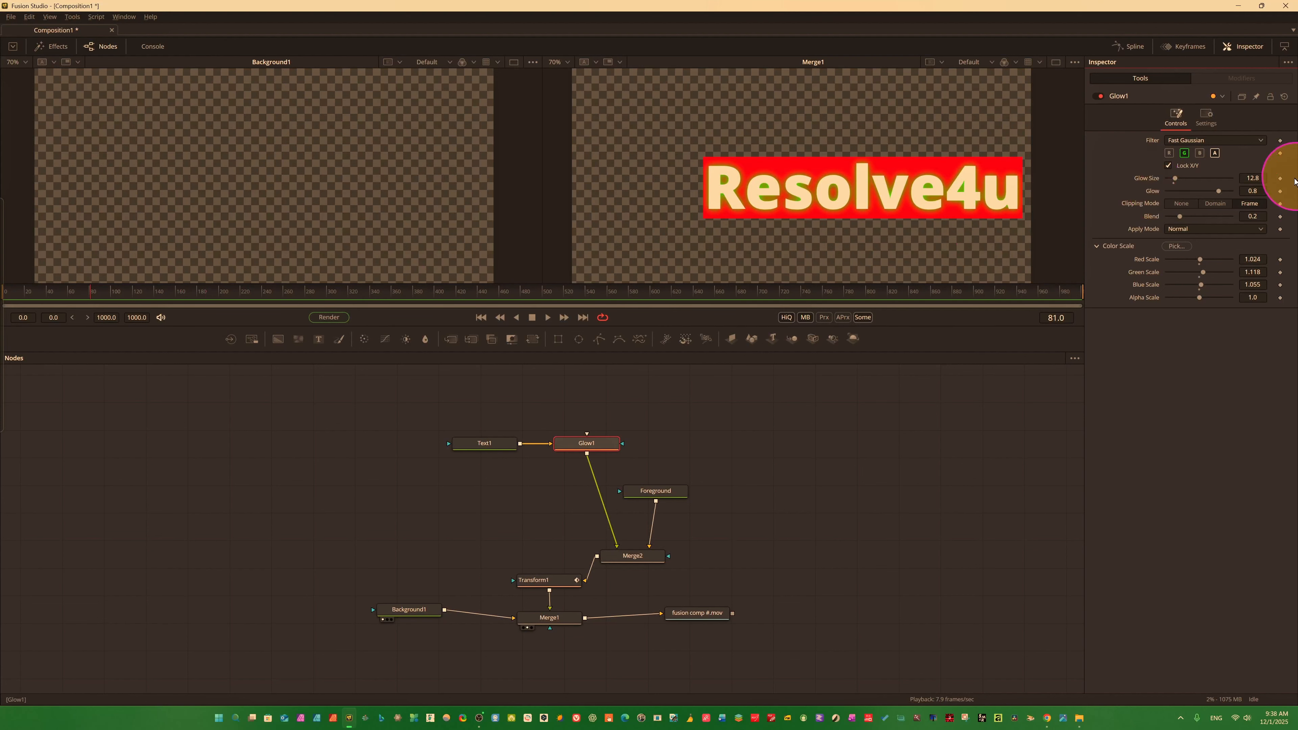
{"action": "left_click", "coordinate": [1281, 179]}
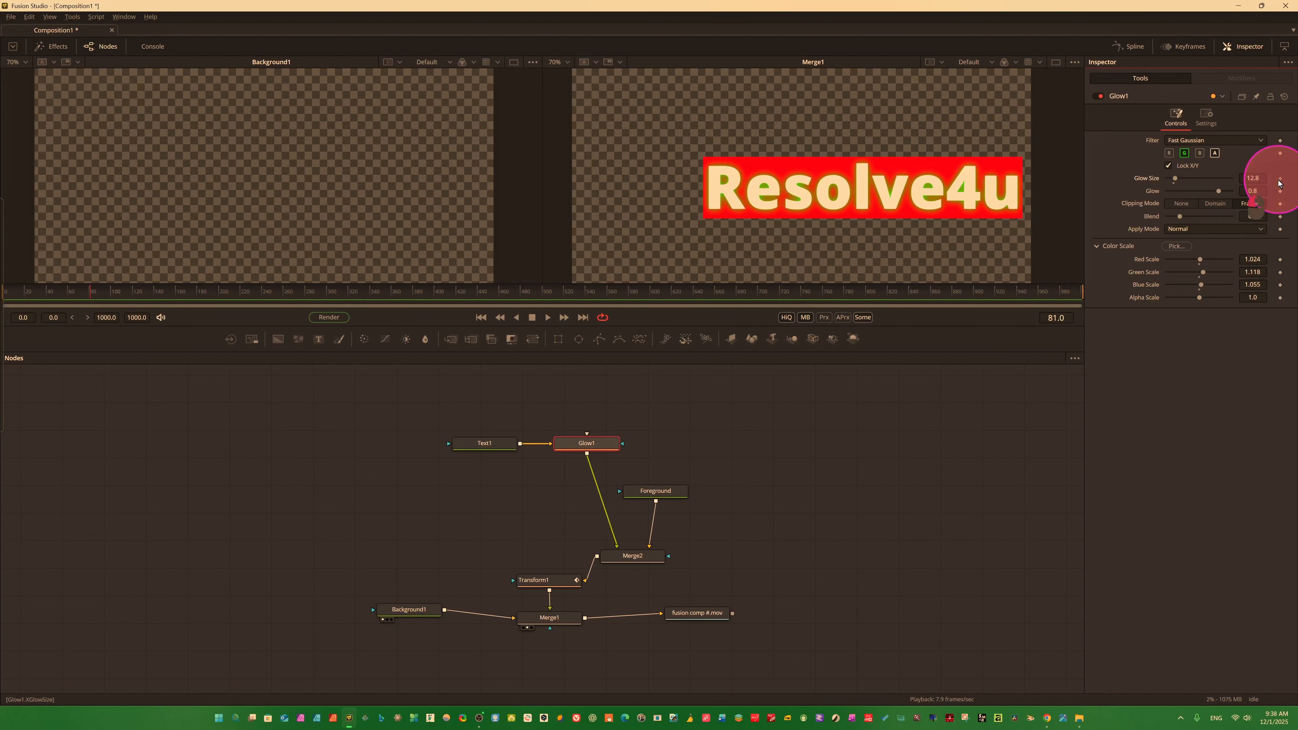
{"action": "left_click", "coordinate": [1280, 191]}
{"action": "left_click", "coordinate": [1281, 205]}
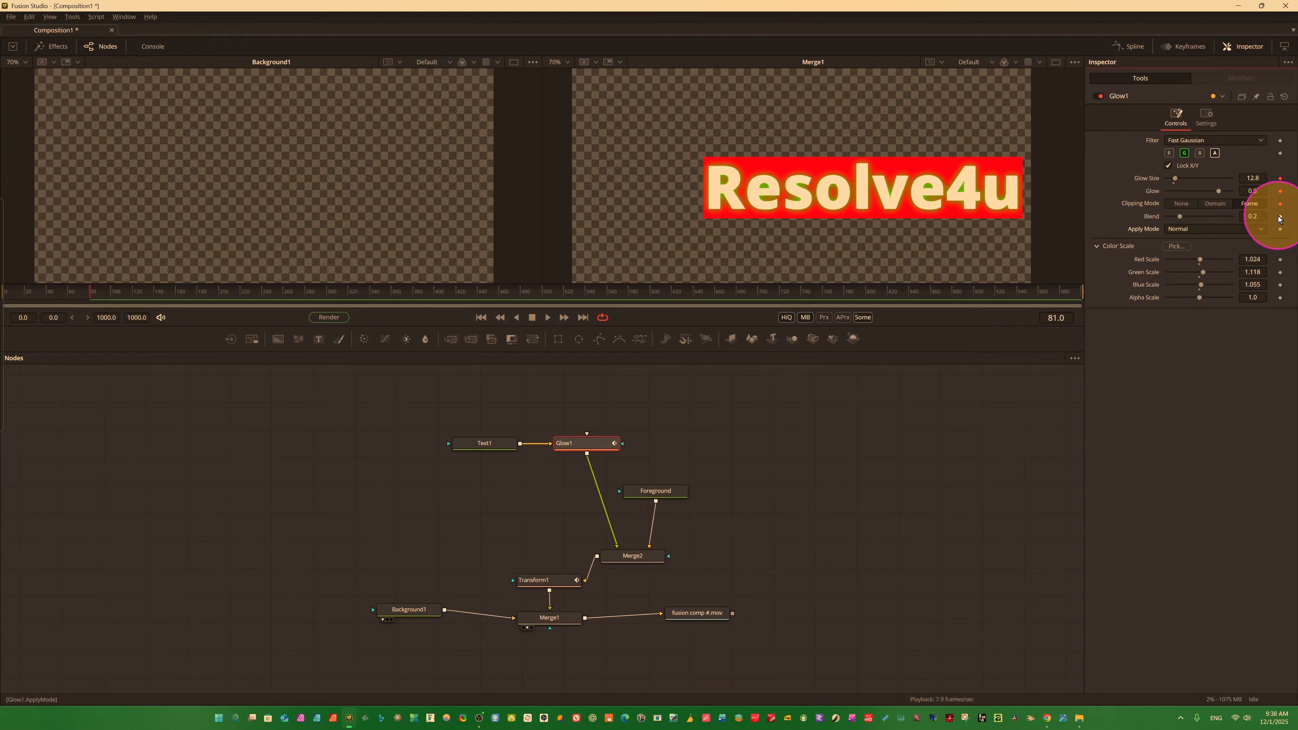
{"action": "left_click", "coordinate": [1280, 216]}
{"action": "left_click", "coordinate": [1280, 229]}
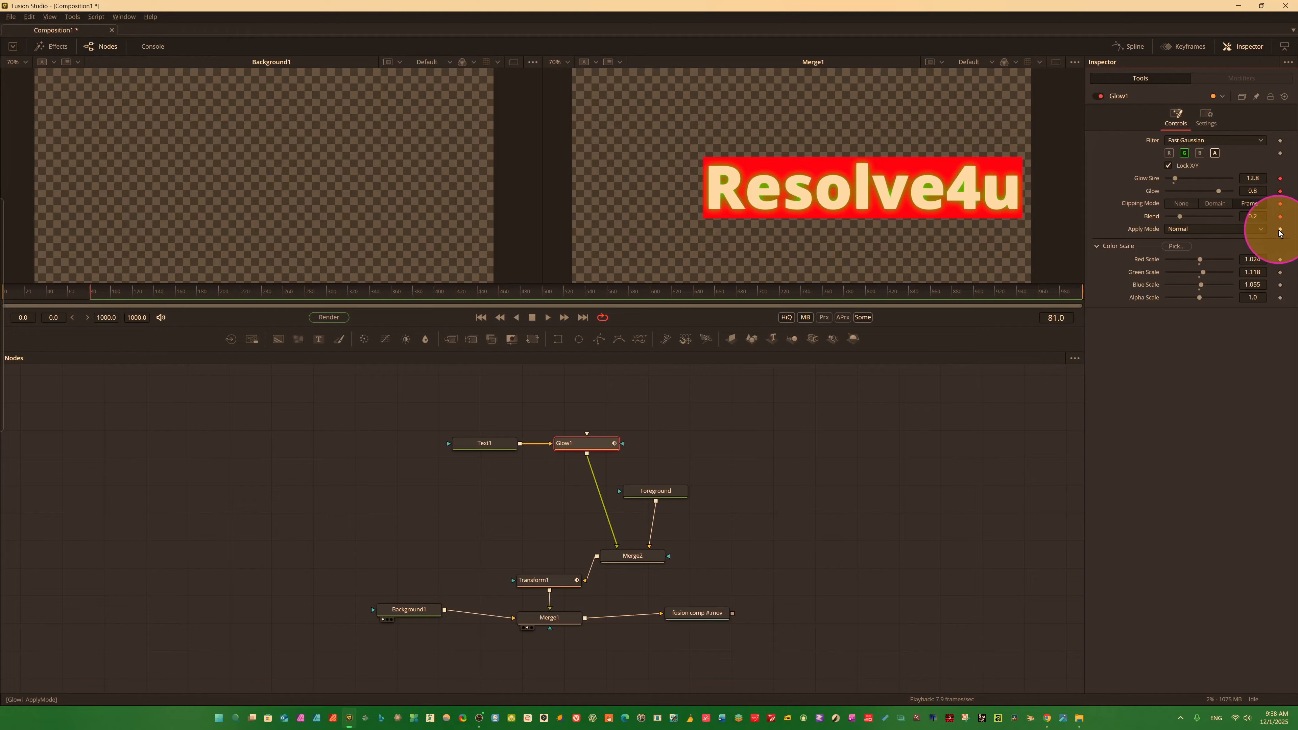
{"action": "left_click", "coordinate": [1280, 260]}
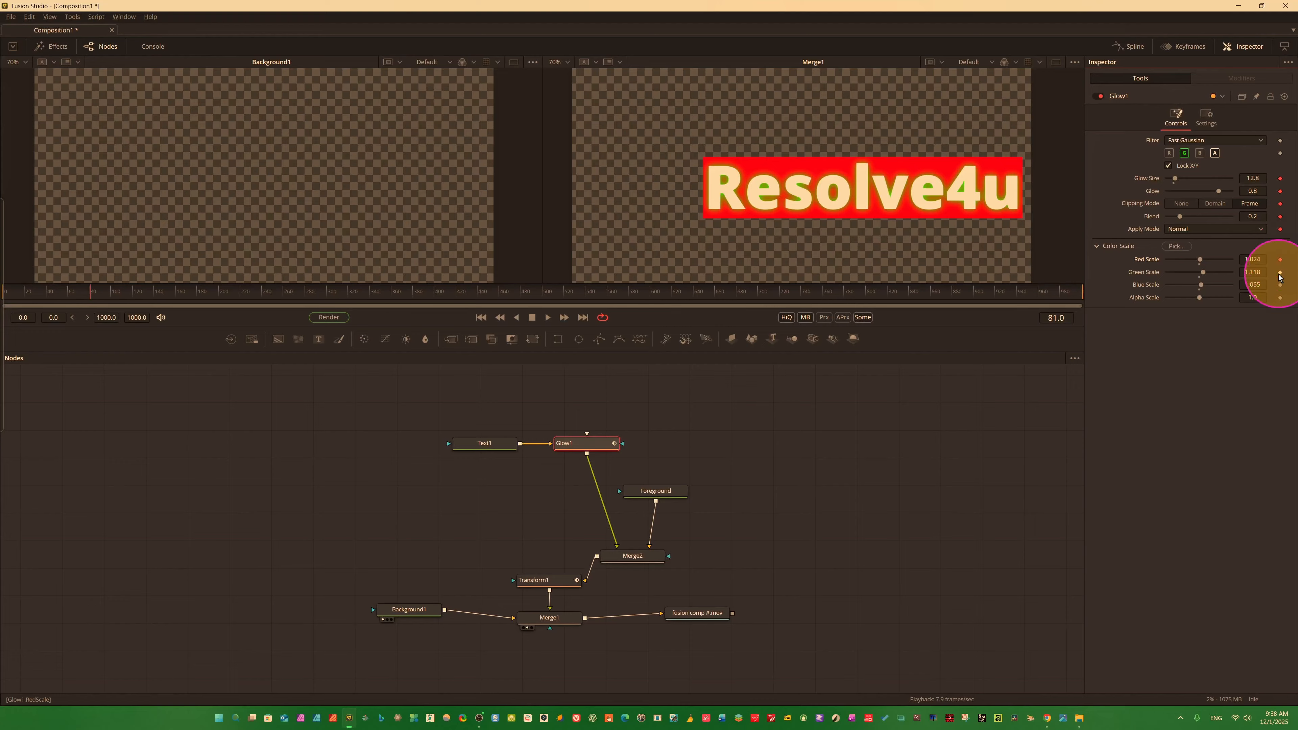
{"action": "left_click", "coordinate": [1280, 272]}
{"action": "left_click", "coordinate": [1280, 285]}
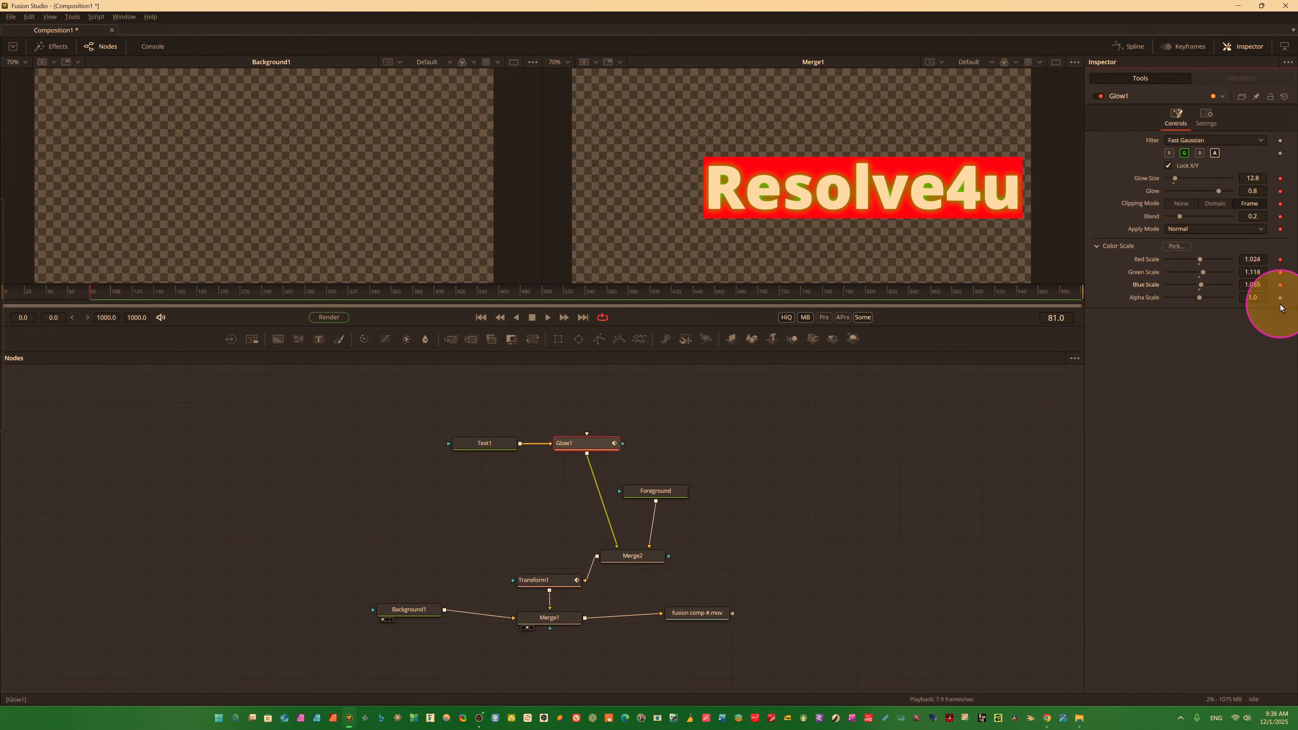
Try the Blend, Solarize, Hilight, Gaussian, Multi-box, Bartlett and Box filters on Glow1, and return it to Fast Gaussian.
{"action": "left_click", "coordinate": [1263, 141]}
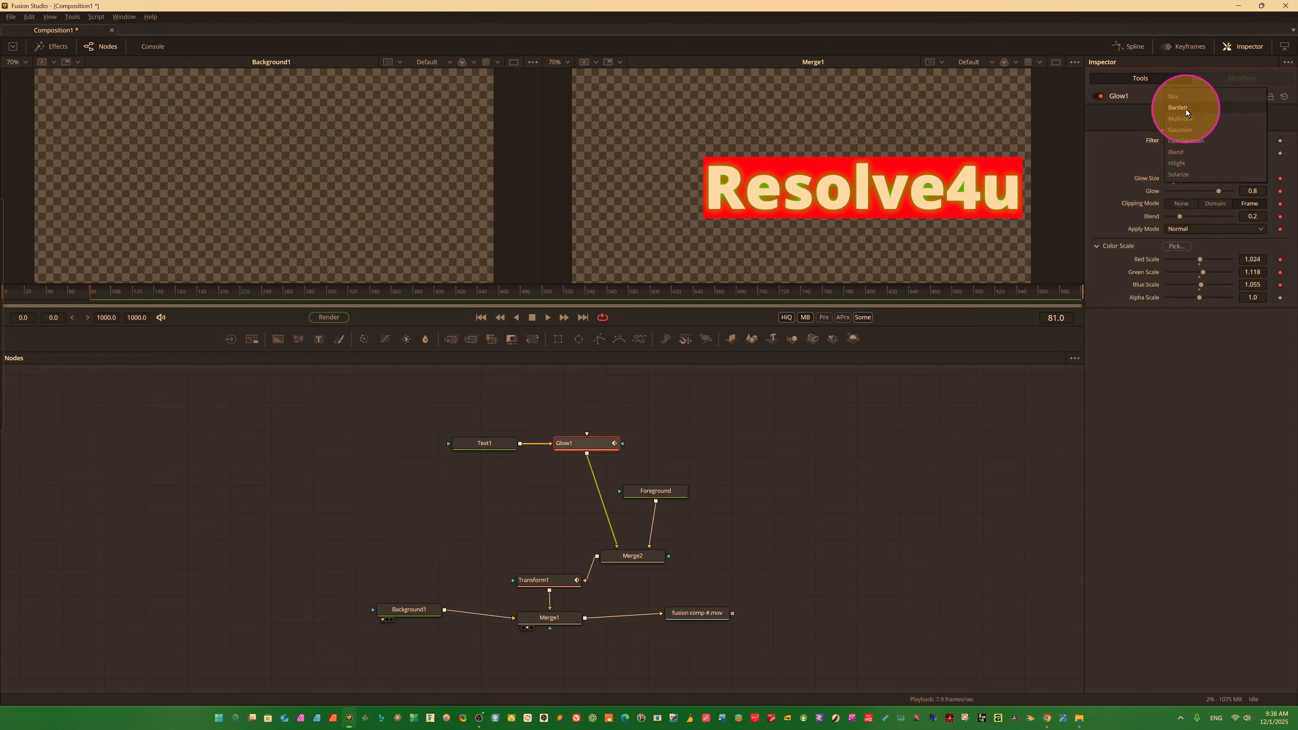
{"action": "left_click", "coordinate": [1187, 144]}
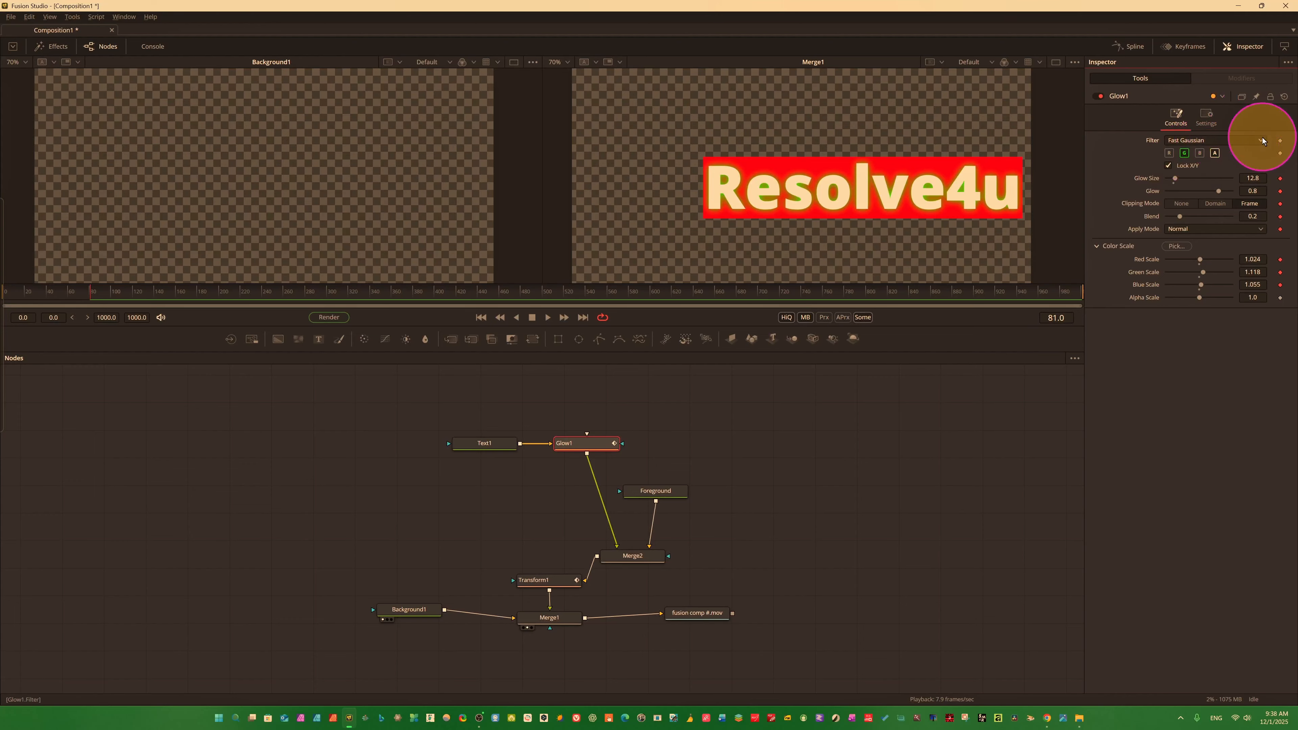
{"action": "left_click", "coordinate": [1266, 140]}
{"action": "left_click", "coordinate": [1178, 151]}
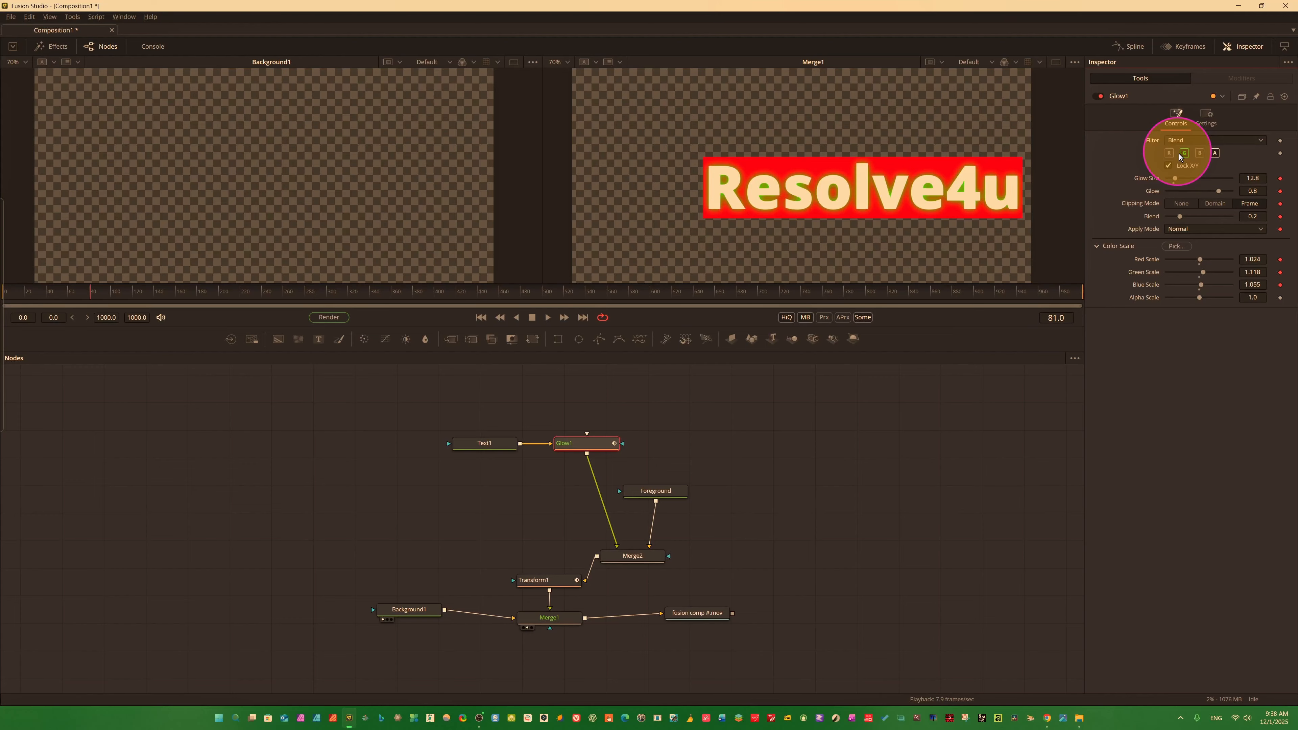
{"action": "left_click", "coordinate": [1259, 140]}
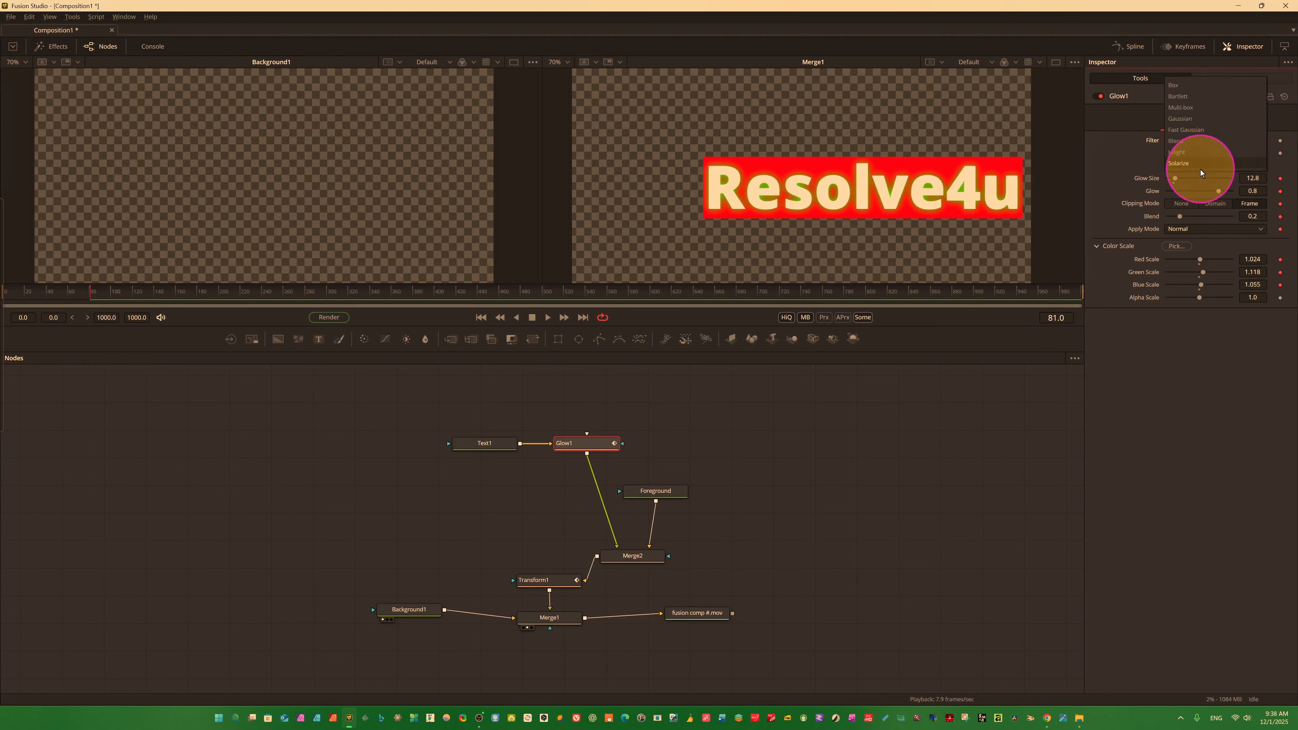
{"action": "left_click", "coordinate": [1183, 167]}
{"action": "left_click", "coordinate": [1257, 143]}
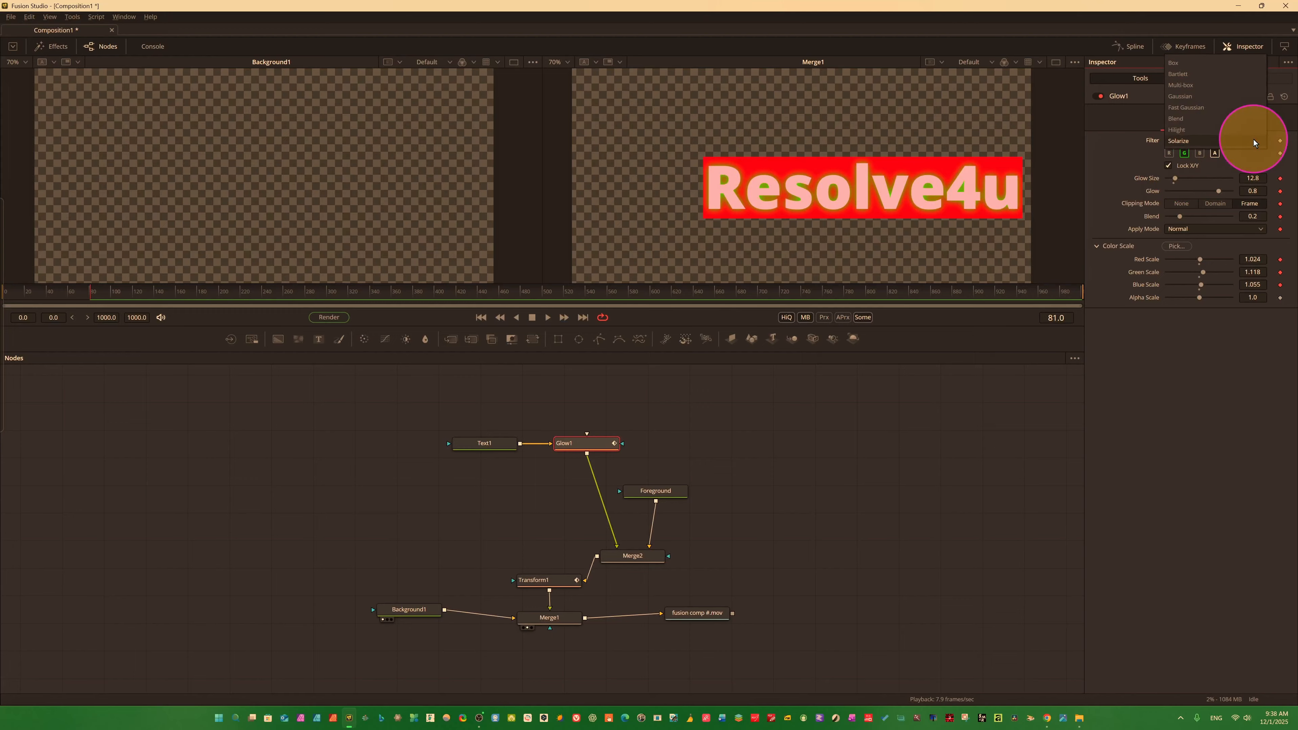
{"action": "left_click", "coordinate": [1198, 130]}
{"action": "left_click", "coordinate": [1258, 142]}
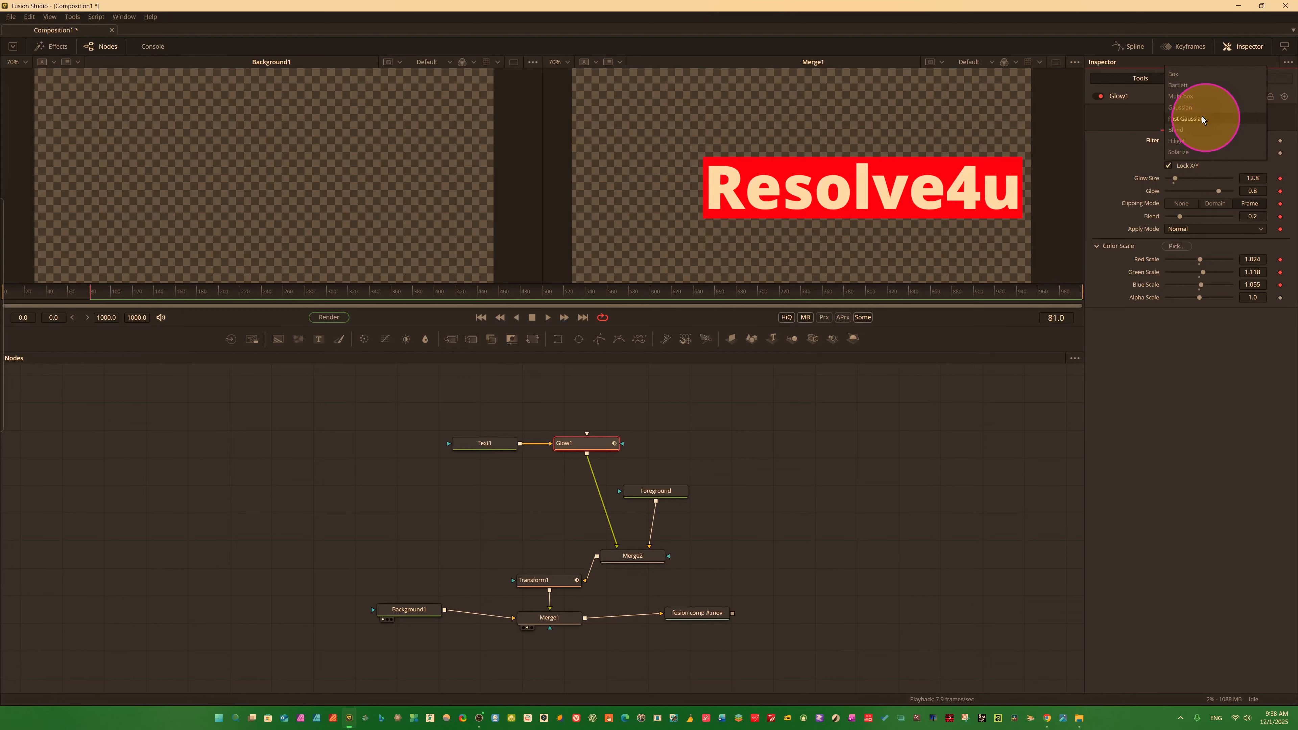
{"action": "left_click", "coordinate": [1187, 105]}
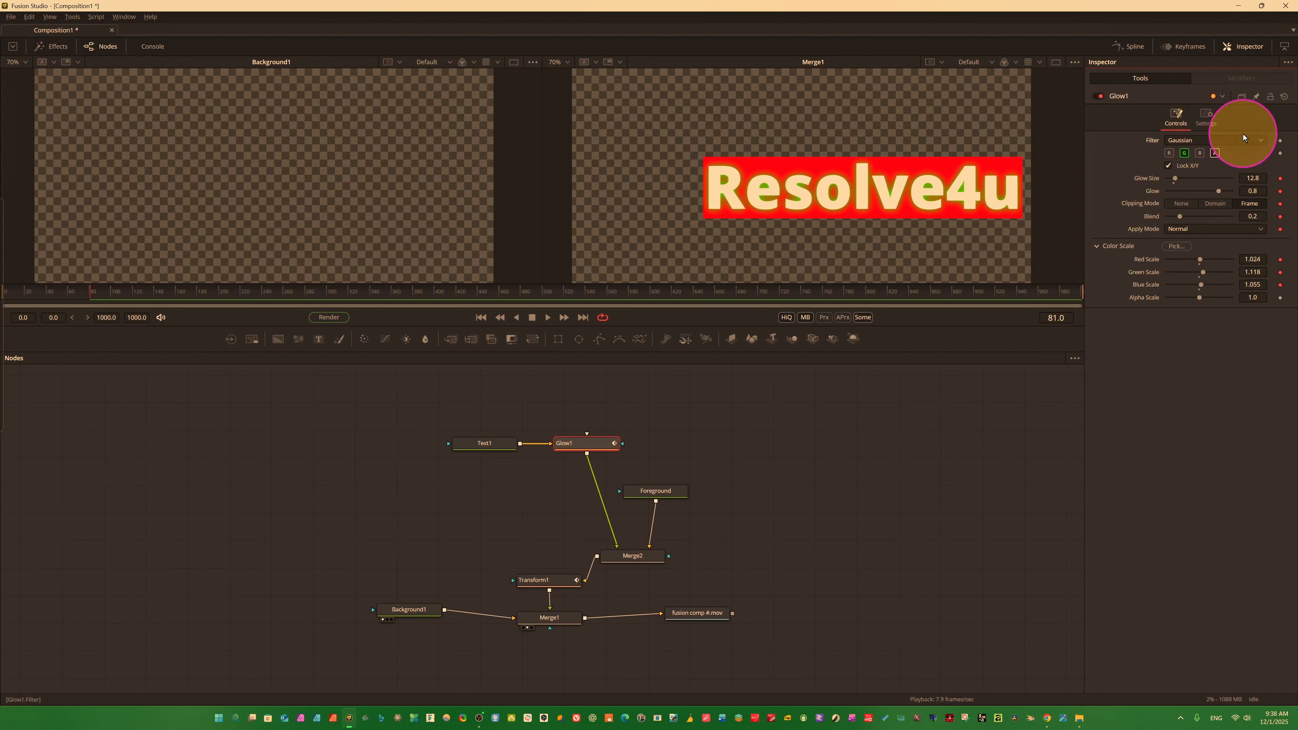
{"action": "left_click", "coordinate": [1253, 141]}
{"action": "left_click", "coordinate": [1188, 127]}
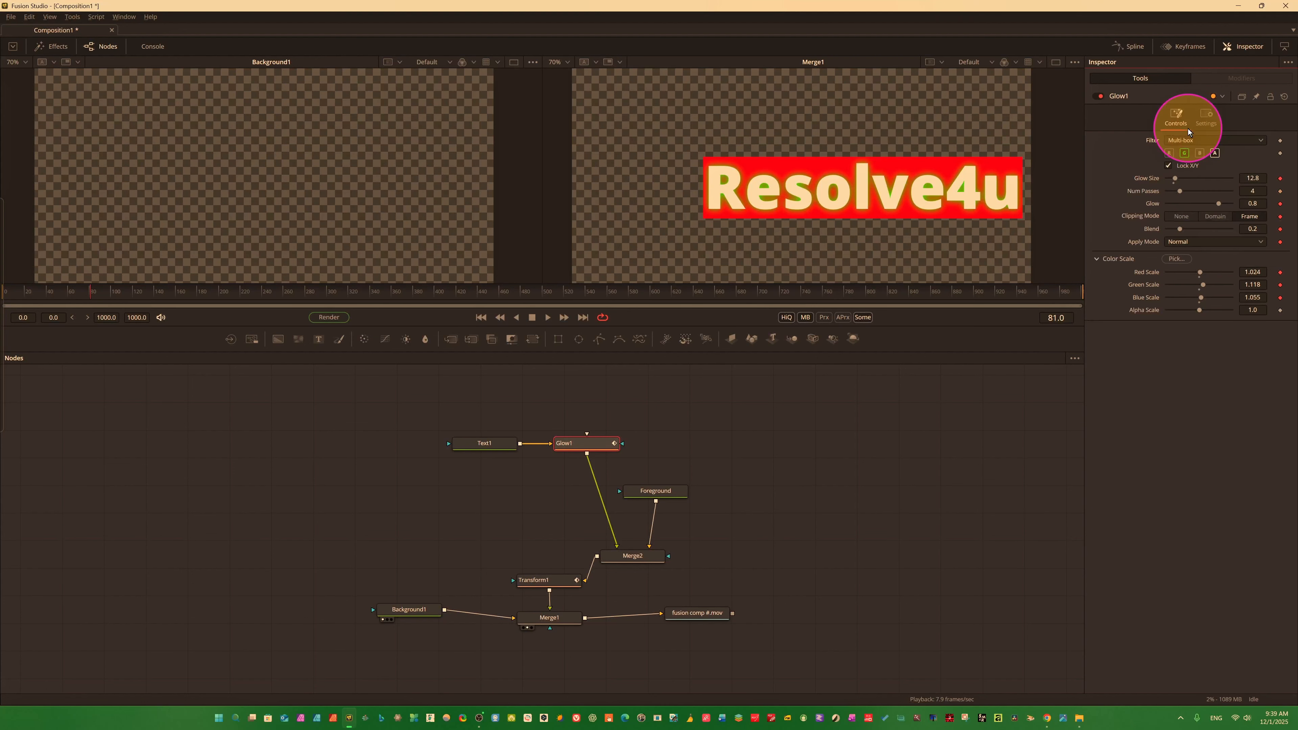
{"action": "left_click", "coordinate": [1256, 144]}
{"action": "left_click", "coordinate": [1180, 129]}
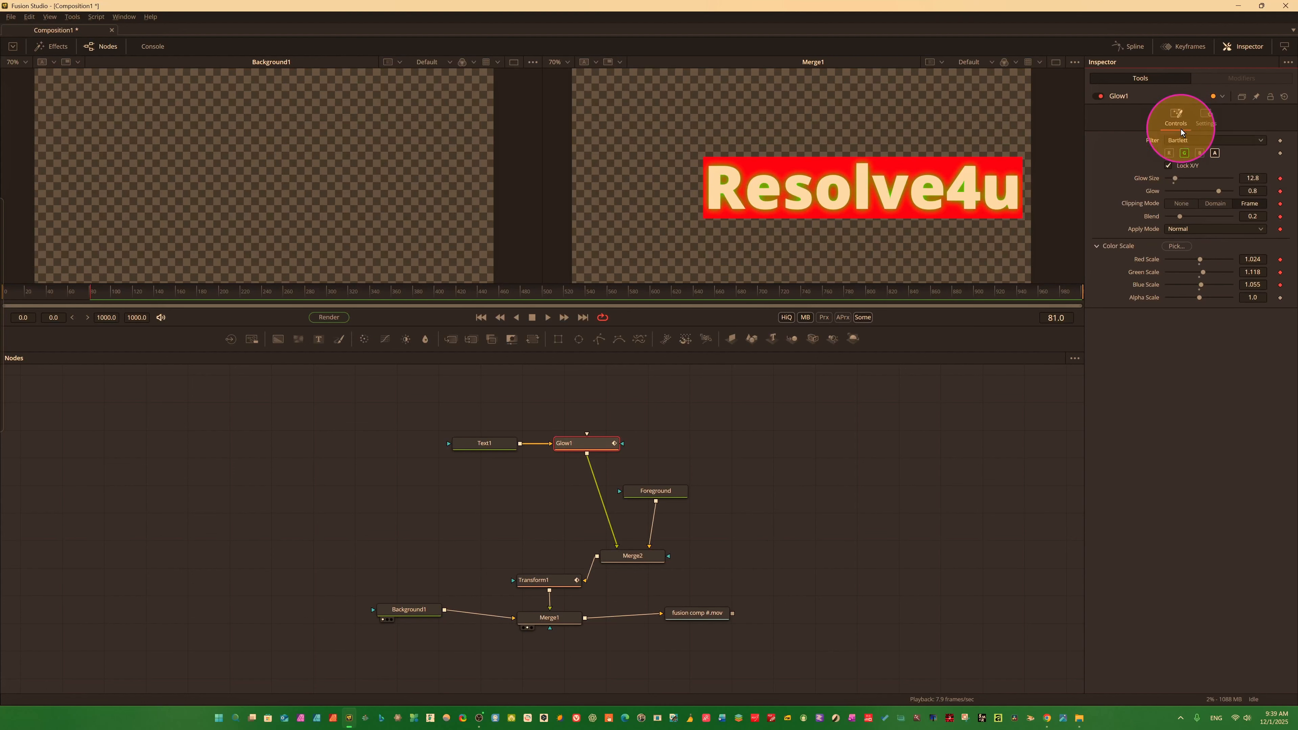
{"action": "left_click", "coordinate": [1260, 142]}
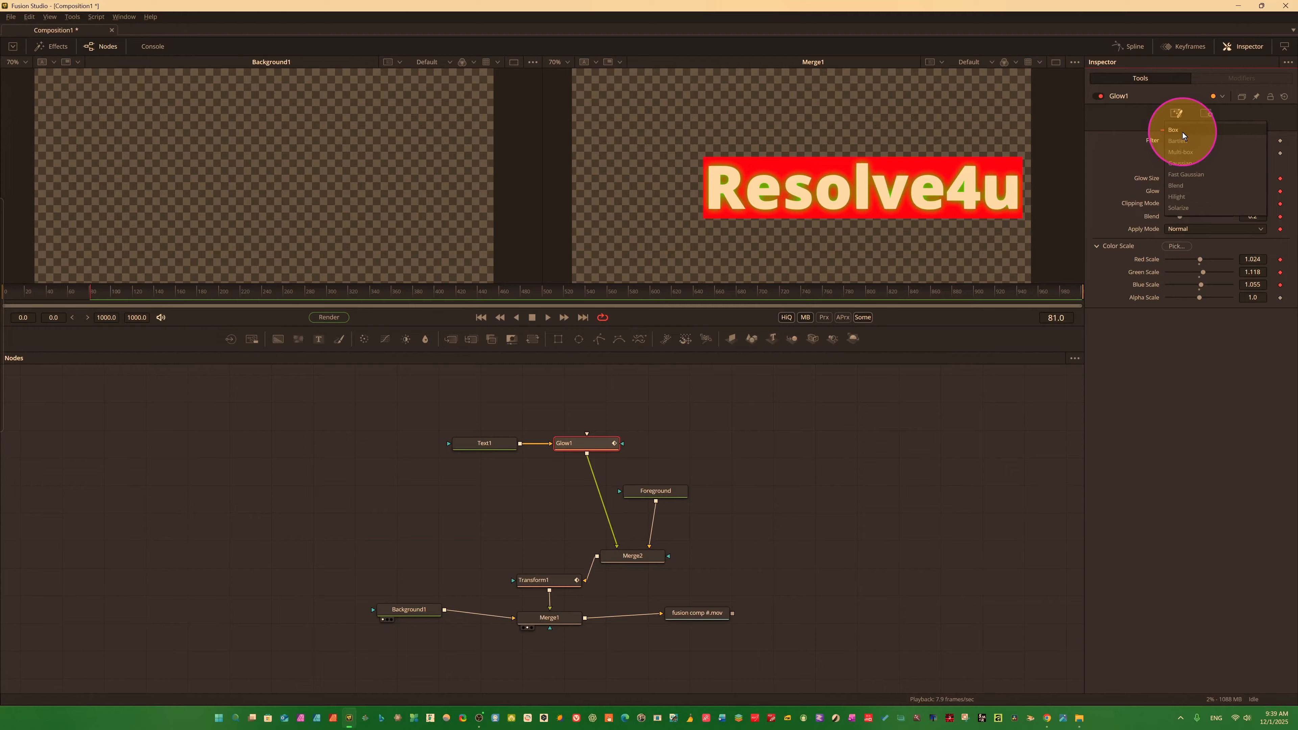
{"action": "left_click", "coordinate": [1182, 132]}
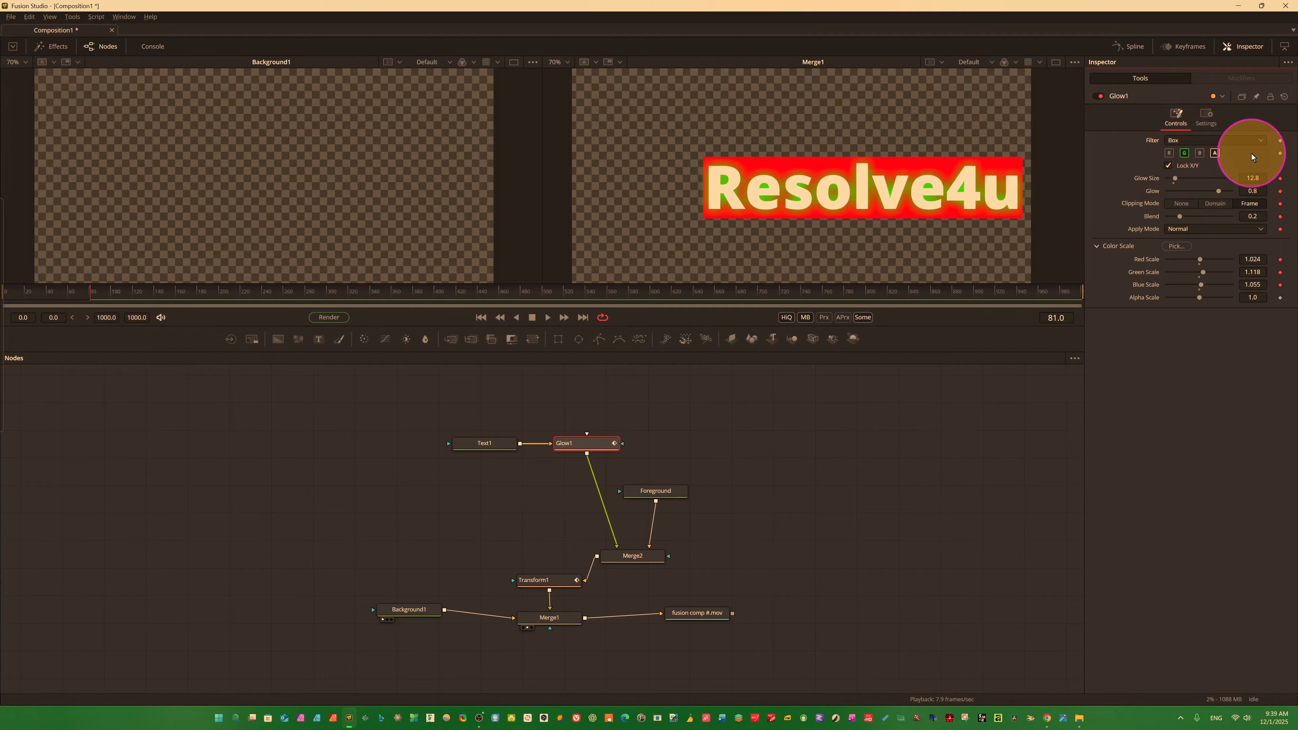
{"action": "left_click", "coordinate": [1252, 140]}
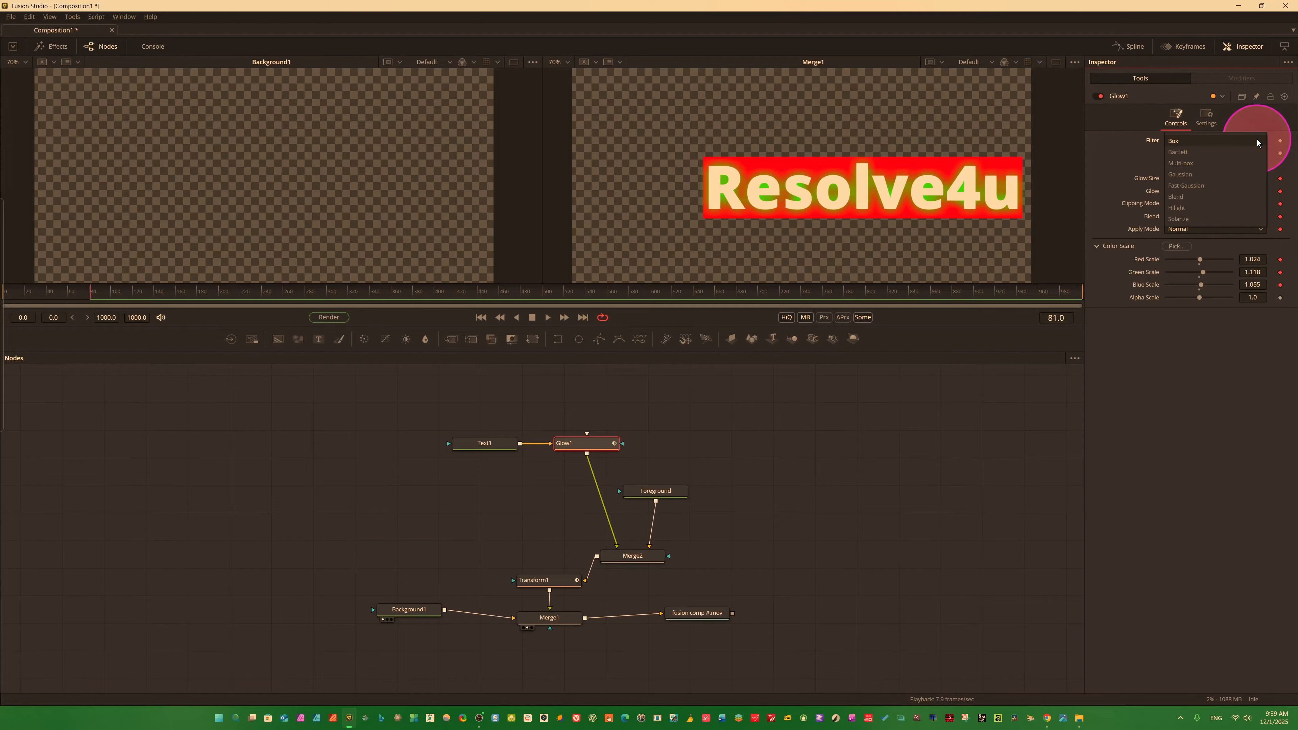
{"action": "left_click", "coordinate": [1195, 185]}
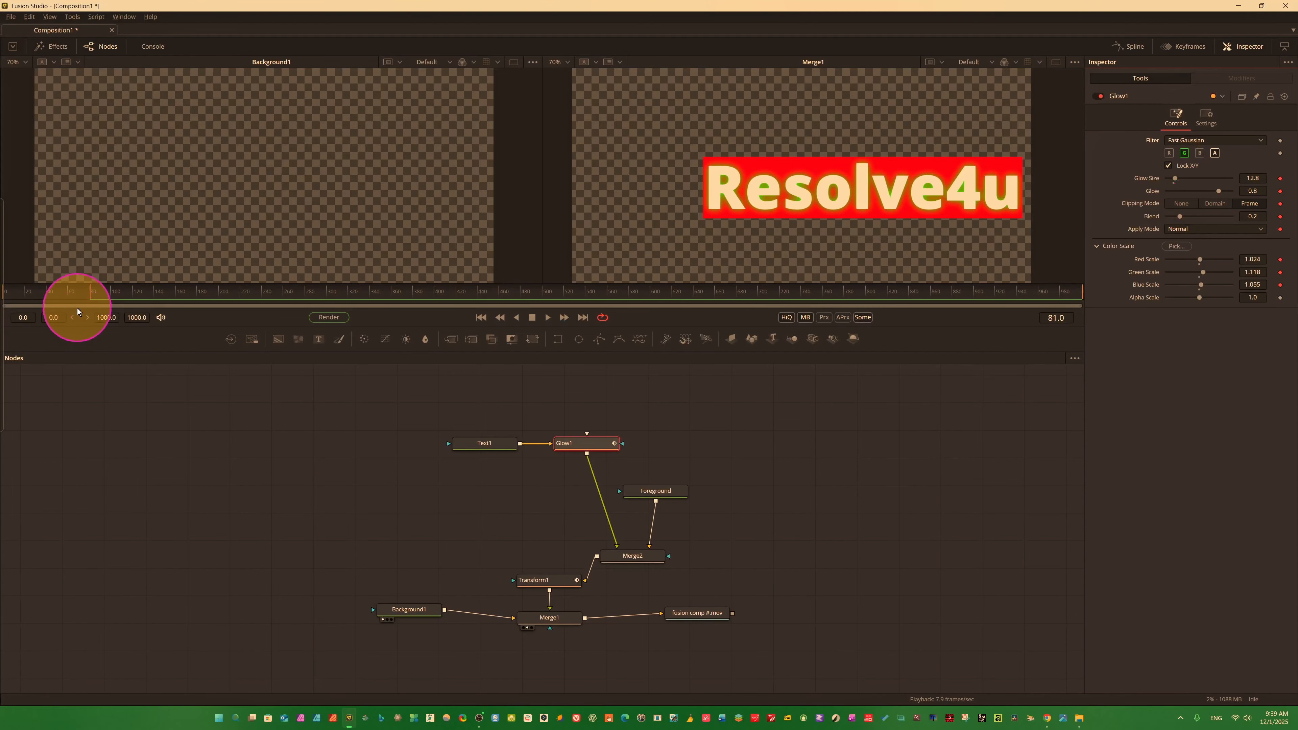
Keyframe Glow1's Glow Size to 47.2 at frame 90 and its Glow to 0.913 at frame 187.
{"action": "left_click_drag", "start_coordinate": [92, 295], "coordinate": [100, 295]}
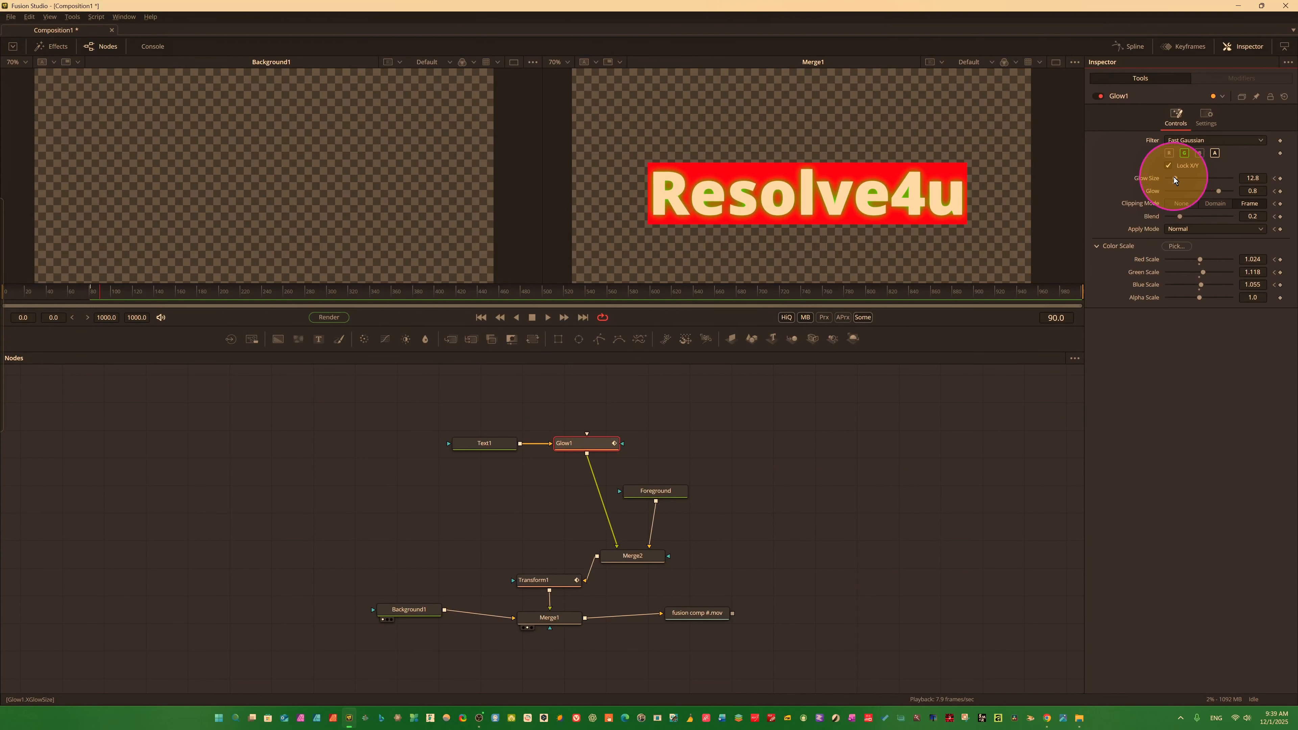
{"action": "left_click_drag", "start_coordinate": [1174, 176], "coordinate": [1197, 172]}
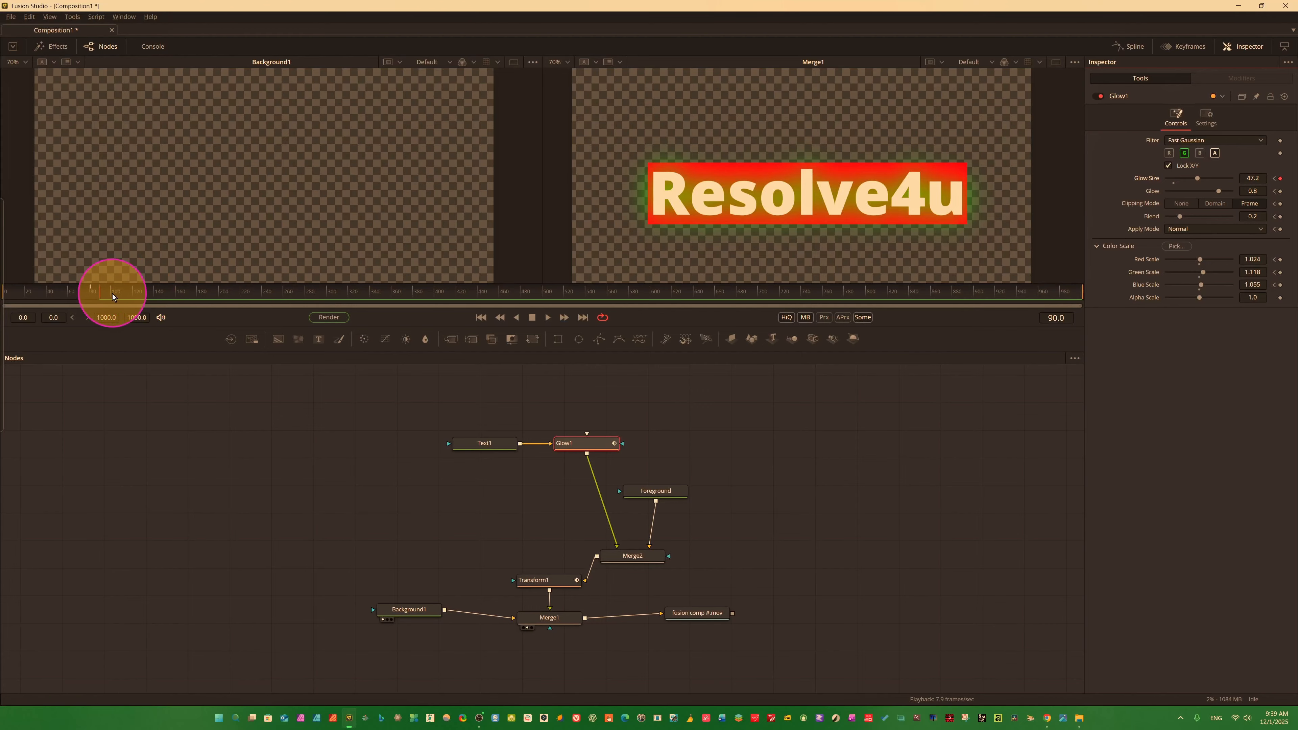
{"action": "left_click_drag", "start_coordinate": [109, 293], "coordinate": [205, 300]}
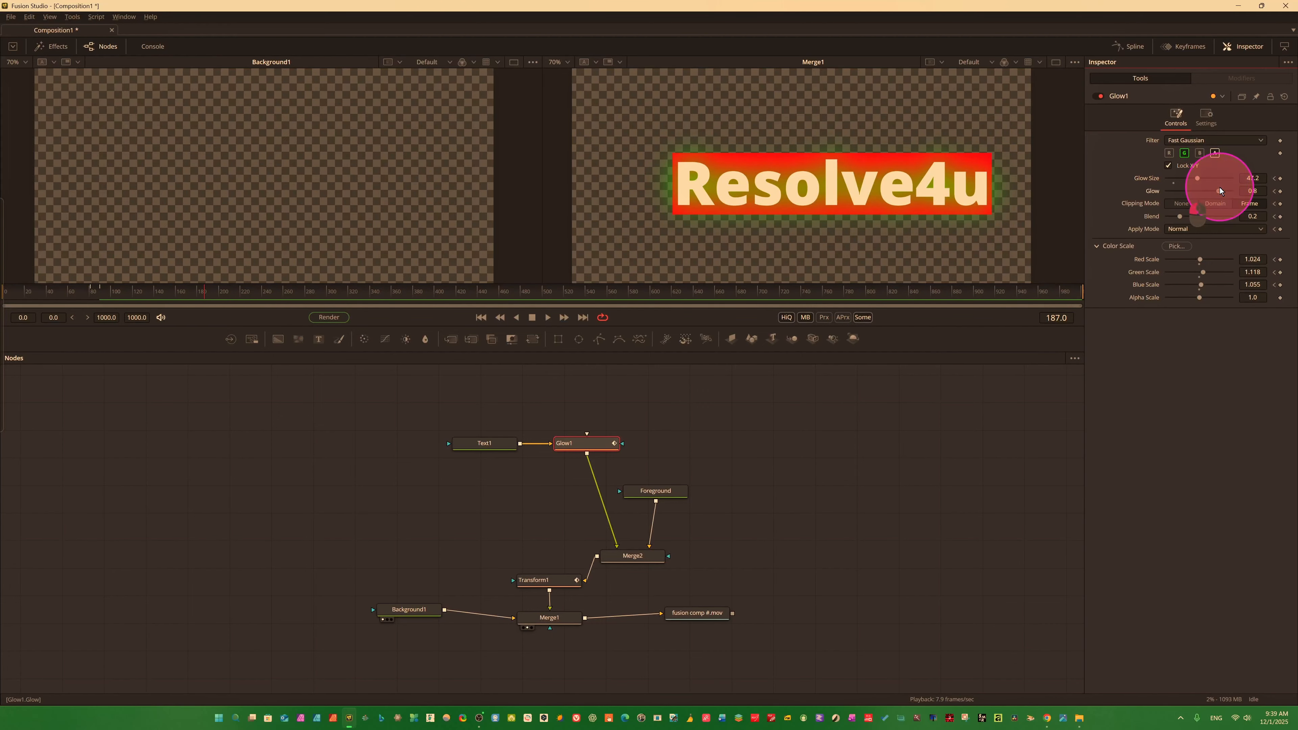
{"action": "left_click_drag", "start_coordinate": [1219, 187], "coordinate": [1226, 188]}
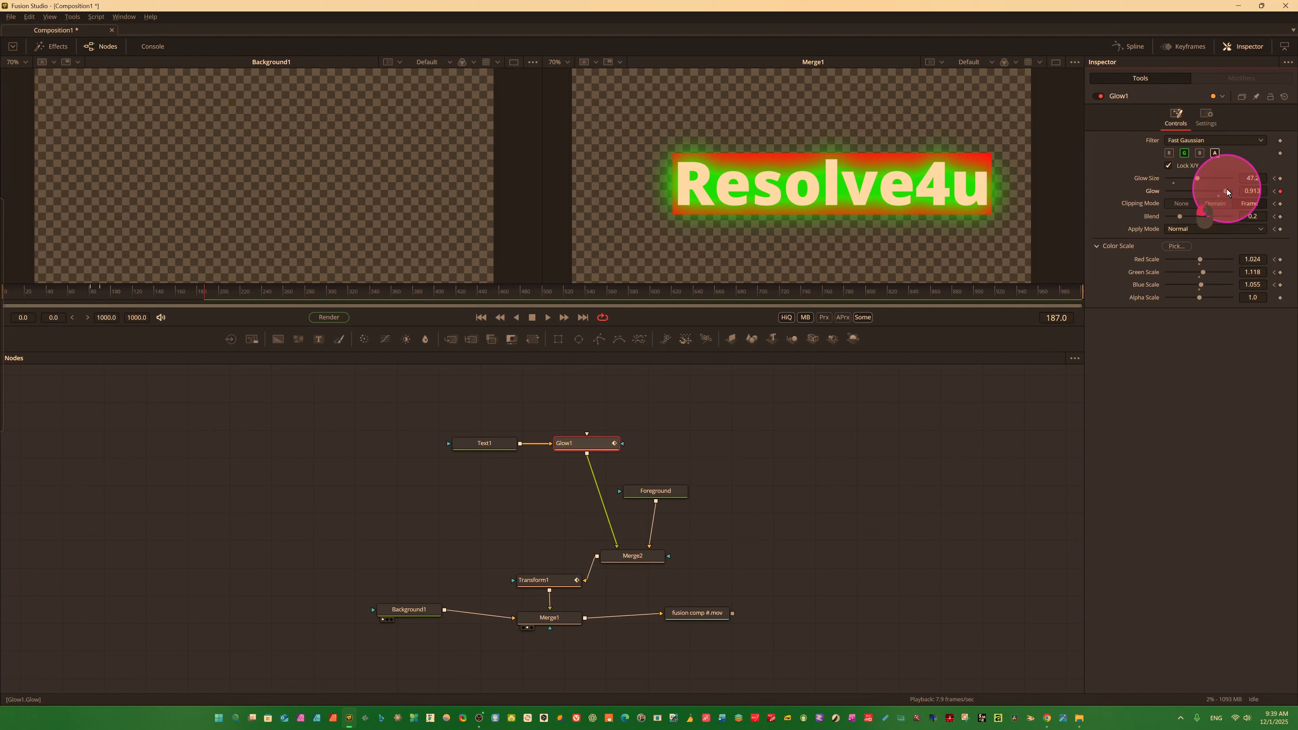
At frame 354, keyframe Glow1's Glow Size to 9.4 and its Glow to 0.693.
{"action": "left_click_drag", "start_coordinate": [207, 291], "coordinate": [385, 293]}
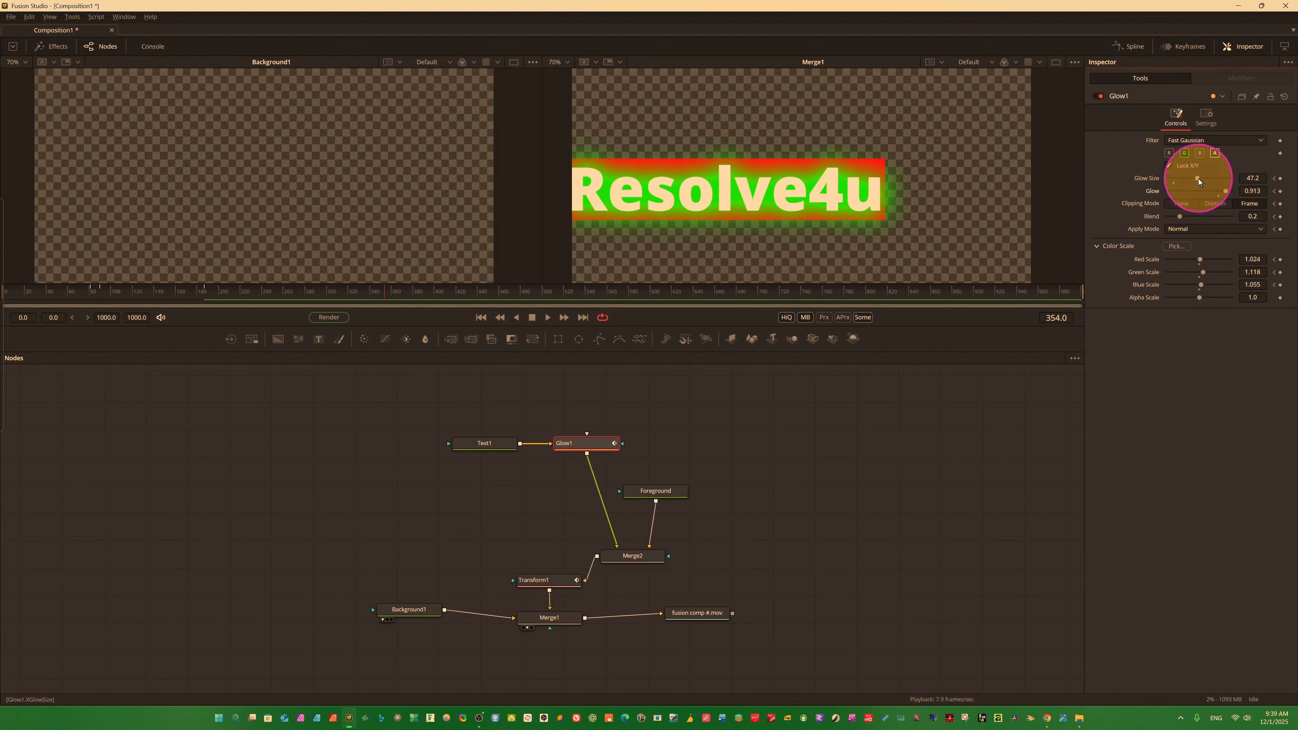
{"action": "left_click_drag", "start_coordinate": [1197, 176], "coordinate": [1173, 176]}
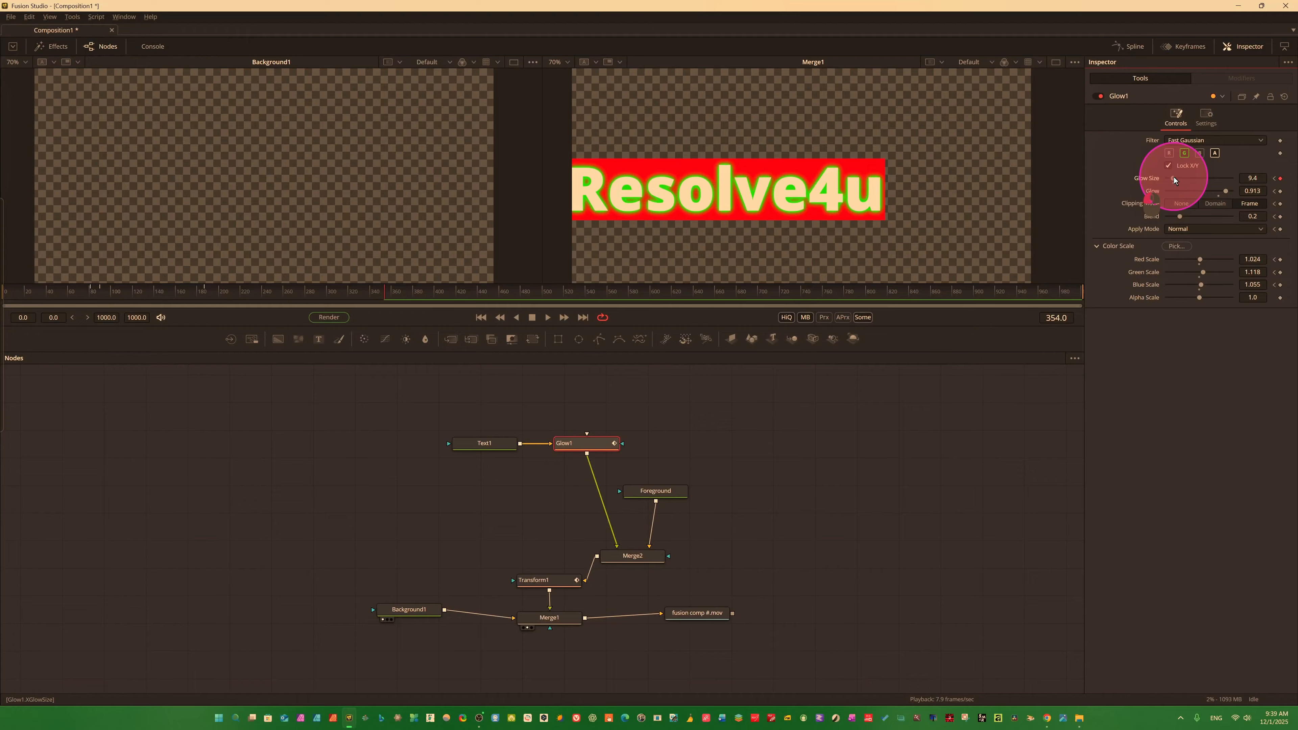
{"action": "left_click_drag", "start_coordinate": [1232, 190], "coordinate": [1212, 192]}
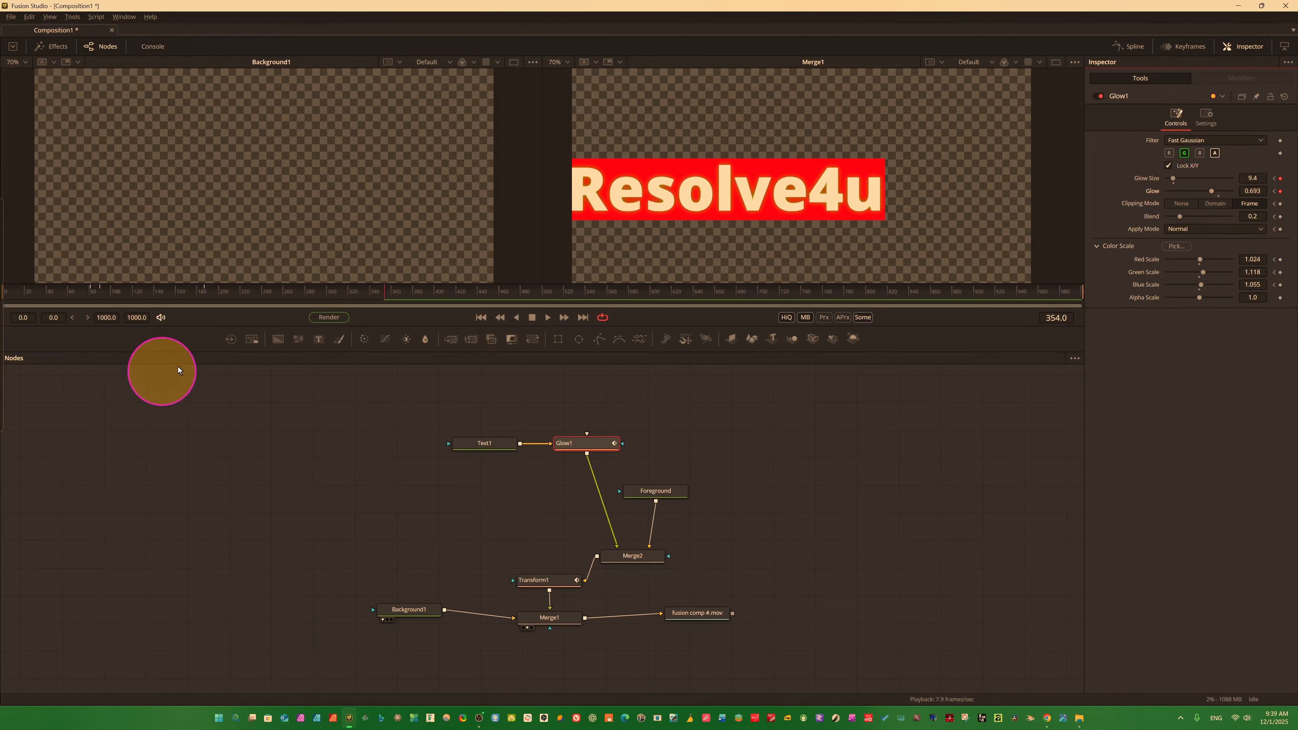
At frame 499, set Glow1's Glow Size to 75.6, Glow 0.882, Blend 0.307, and Red, Green, Blue and Alpha Scale to 1.465, 1.181, 1.323 and 1.134.
{"action": "left_click", "coordinate": [382, 290]}
{"action": "left_click_drag", "start_coordinate": [382, 290], "coordinate": [542, 301]}
{"action": "mouse_move", "coordinate": [1234, 182]}
{"action": "left_mouse_down"}
{"action": "mouse_move", "coordinate": [1177, 175]}
{"action": "mouse_move", "coordinate": [1227, 188]}
{"action": "left_mouse_up"}
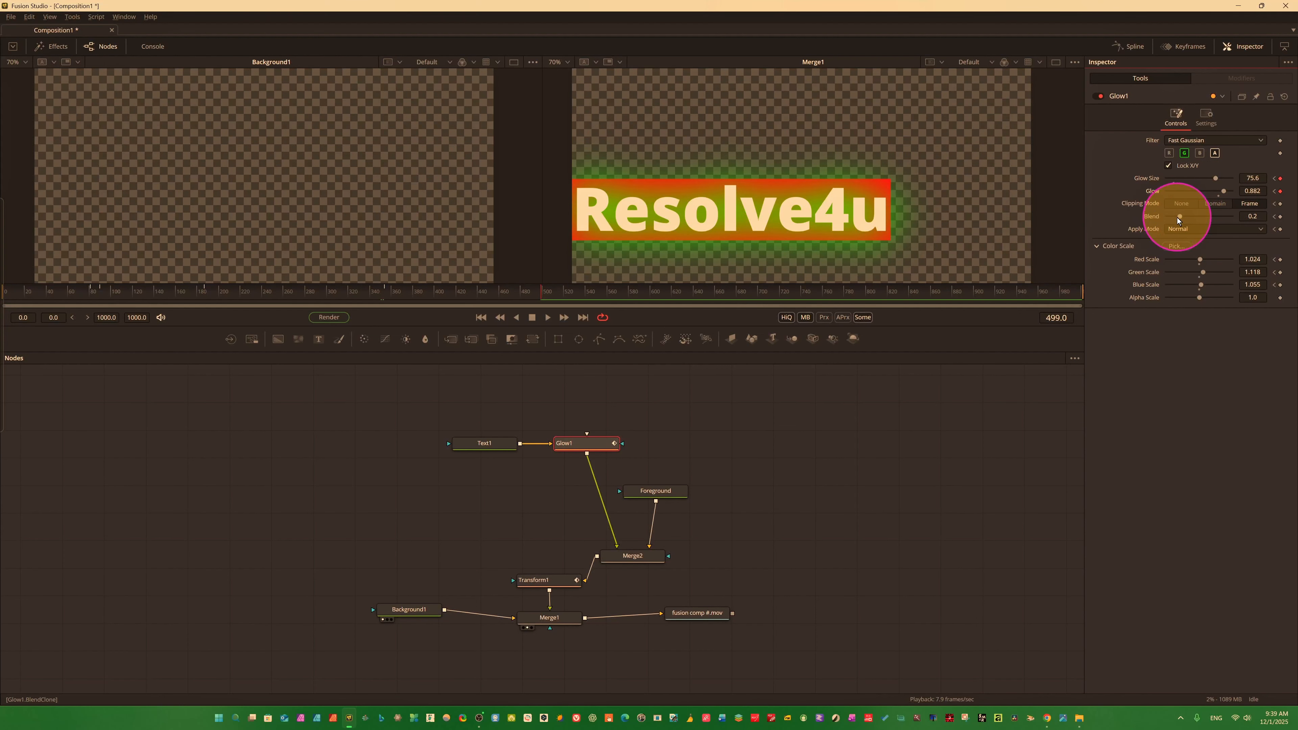
{"action": "left_click_drag", "start_coordinate": [1178, 217], "coordinate": [1185, 216]}
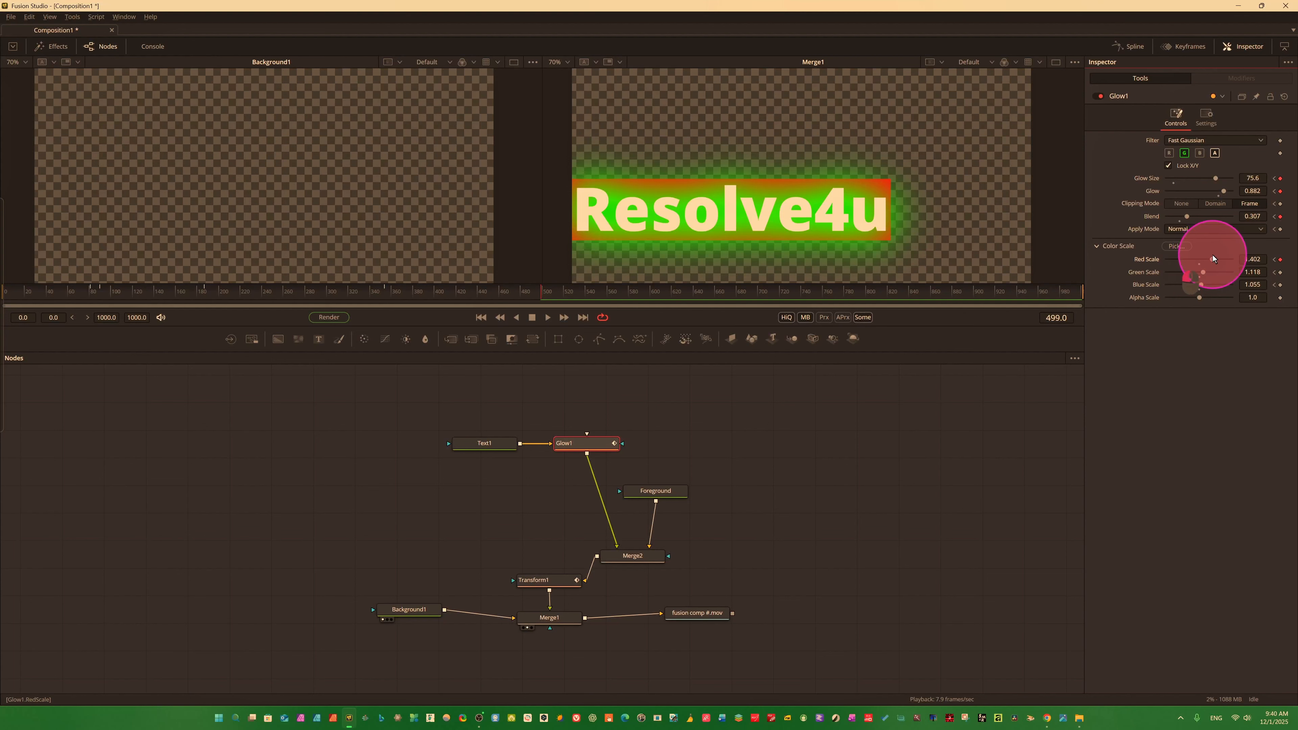
{"action": "left_click_drag", "start_coordinate": [1213, 255], "coordinate": [1202, 297]}
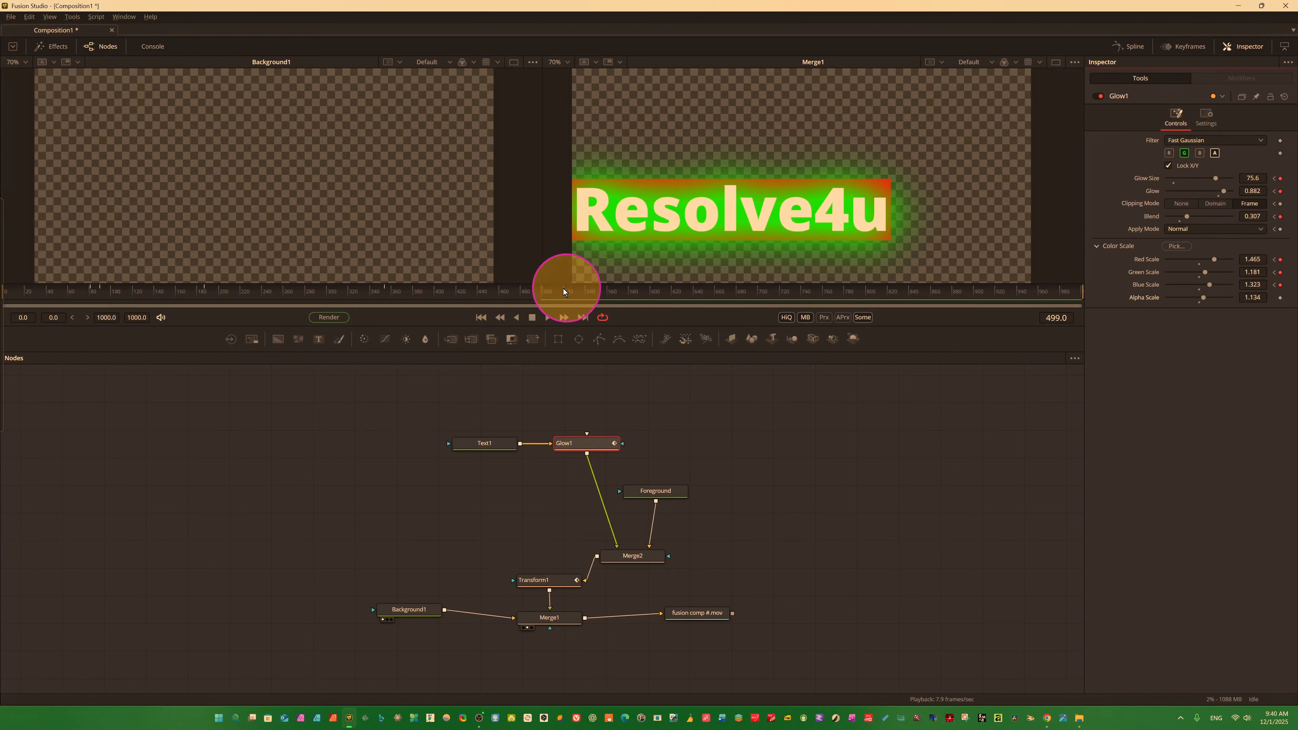
At frame 657, keyframe Glow1's Glow Size to 15.0, Glow to 0.772 and Blend to 0.465.
{"action": "left_click_drag", "start_coordinate": [564, 291], "coordinate": [712, 293]}
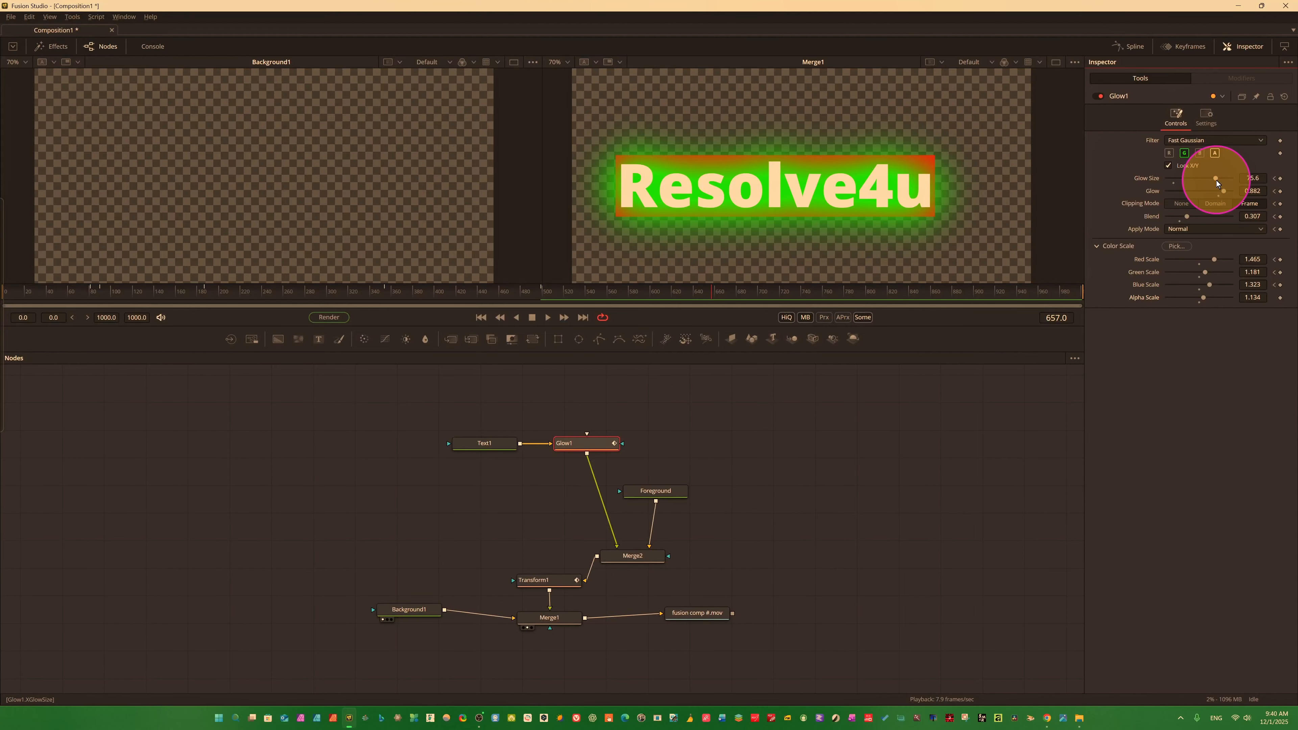
{"action": "left_click_drag", "start_coordinate": [1215, 176], "coordinate": [1175, 180]}
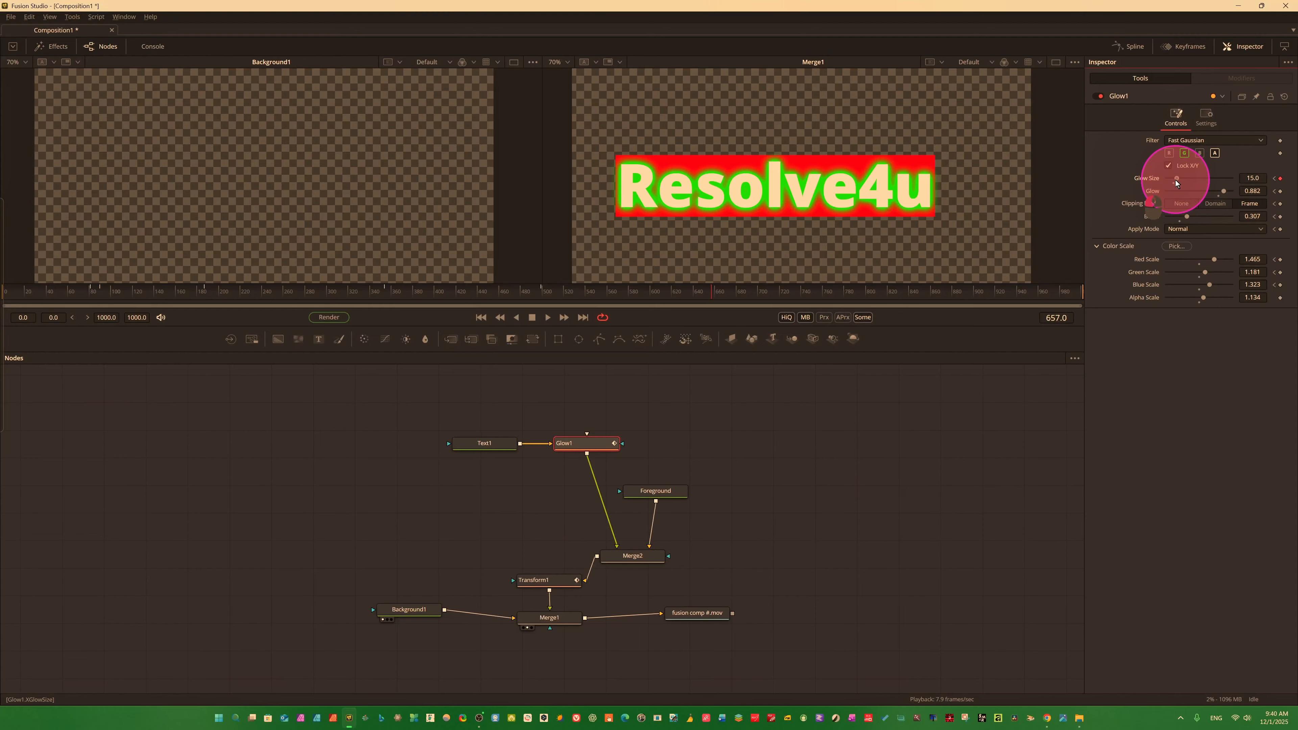
{"action": "left_click_drag", "start_coordinate": [1221, 190], "coordinate": [1198, 215]}
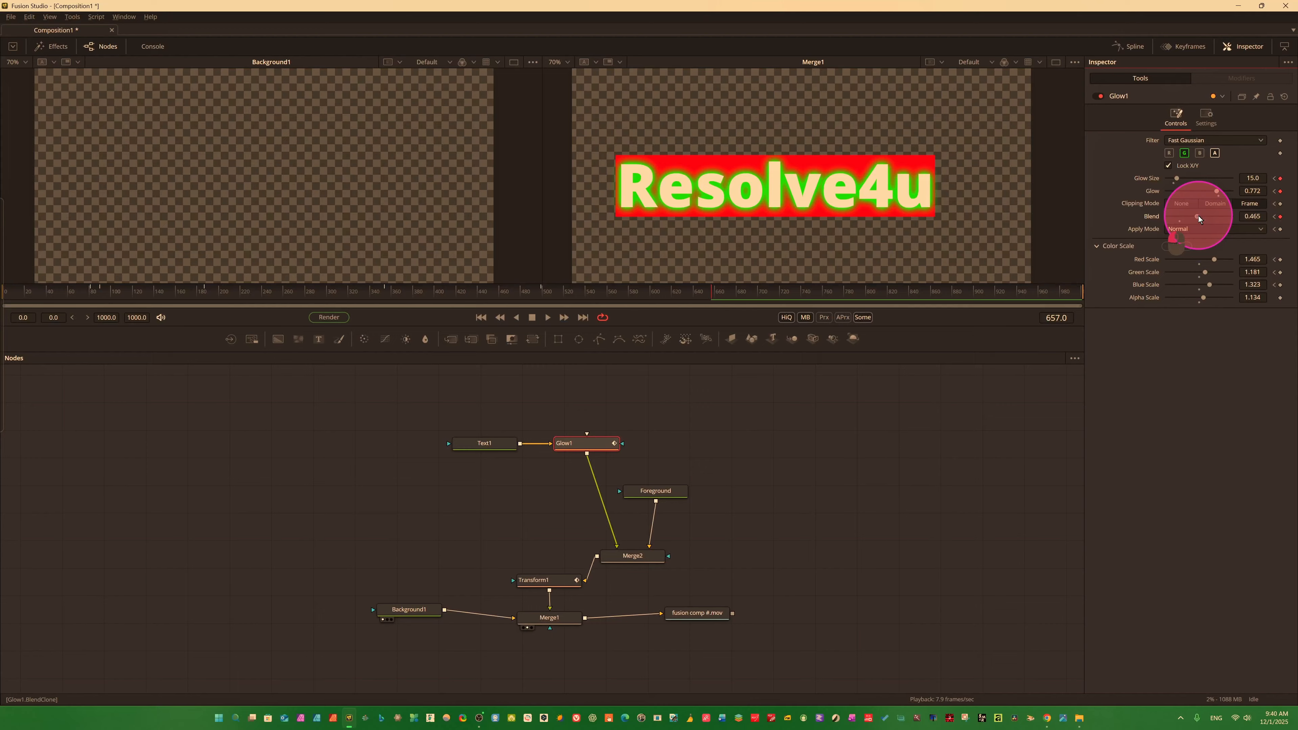
At frame 799, set Glow1's Red Scale to 0.047, Green Scale to 0.63, Blue Scale to 0.504 and Alpha Scale to 1.685.
{"action": "left_click_drag", "start_coordinate": [712, 293], "coordinate": [865, 295]}
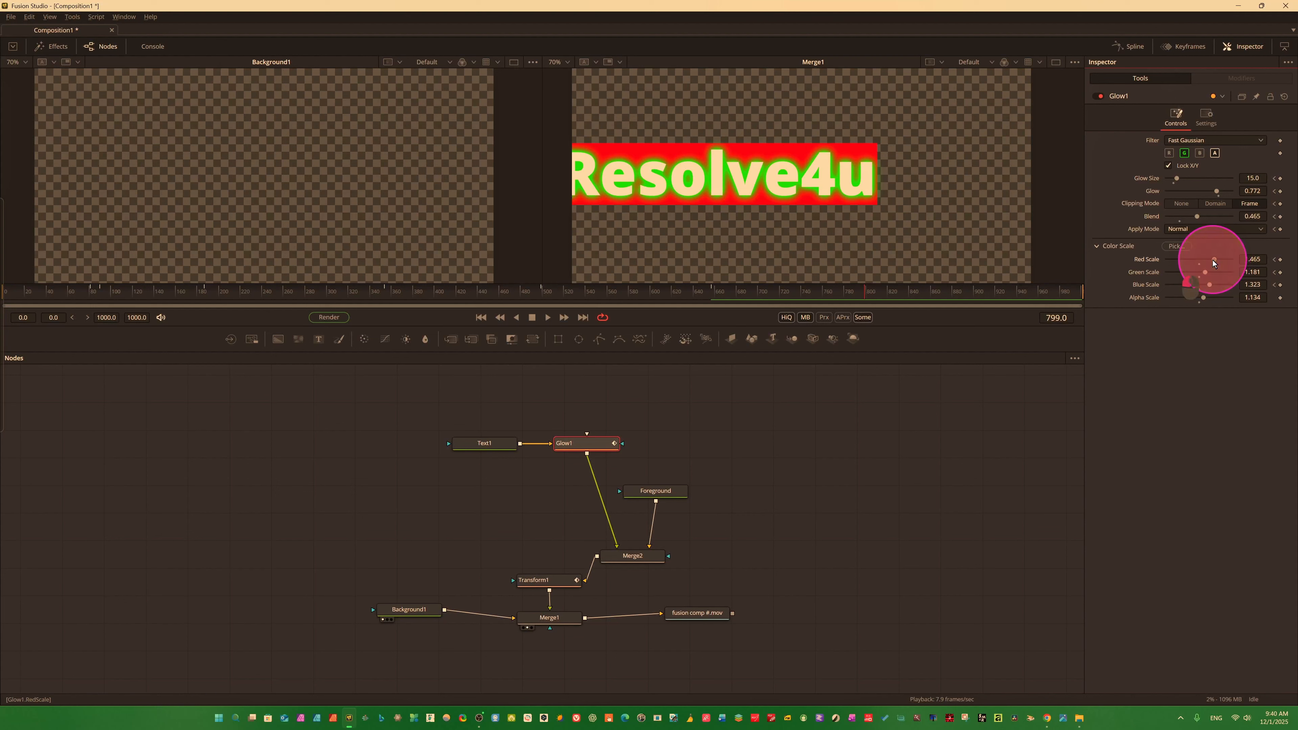
{"action": "left_click_drag", "start_coordinate": [1213, 261], "coordinate": [1187, 274]}
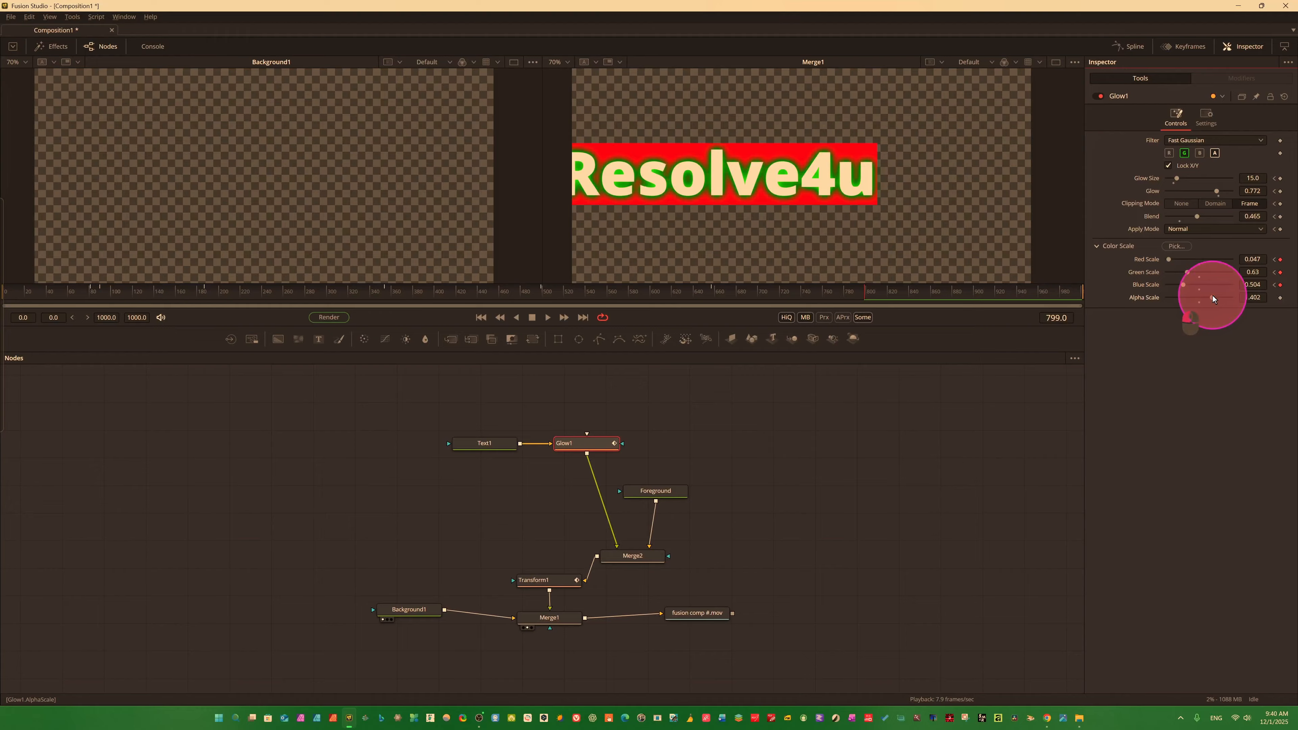
{"action": "left_click_drag", "start_coordinate": [1216, 292], "coordinate": [1212, 293]}
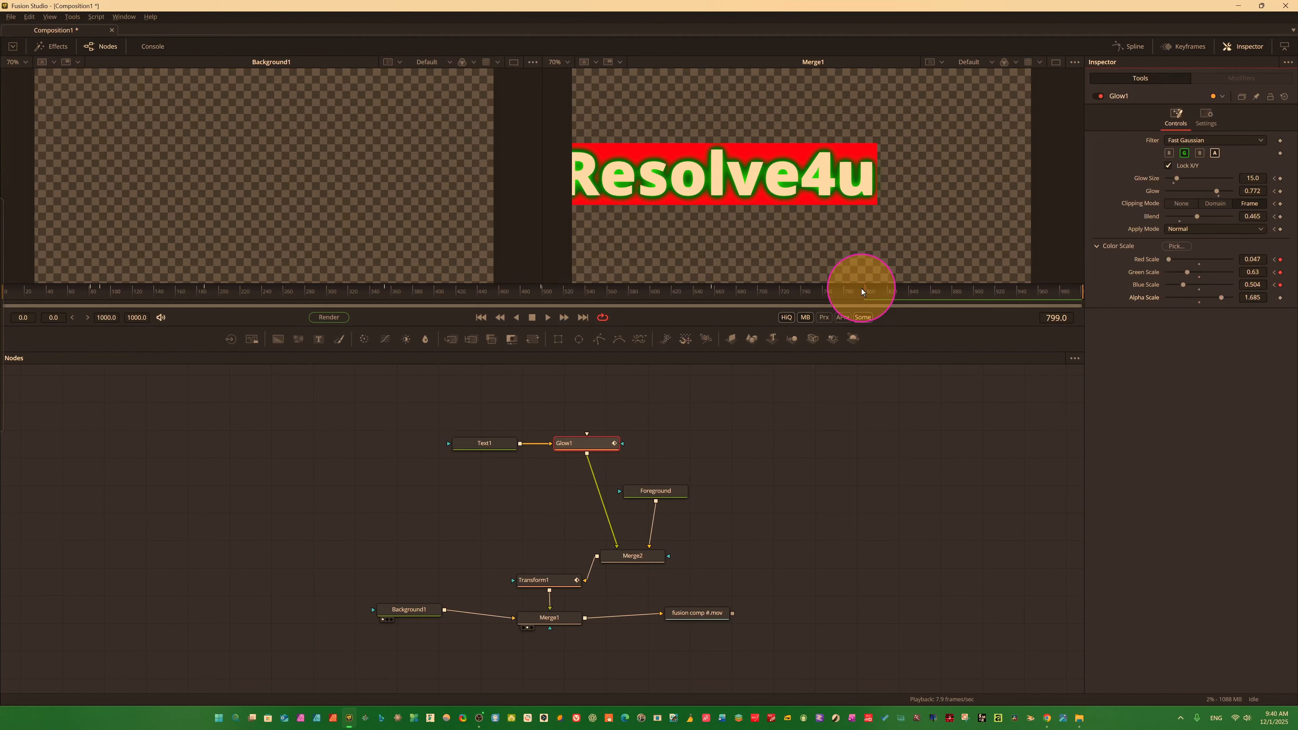
Enable Glow1's blue channel and, at frame 907, set Glow Size 31.5, Glow 0.827, Blend 0.551, Red Scale 1.496 and Green Scale 0.85.
{"action": "left_click_drag", "start_coordinate": [861, 289], "coordinate": [983, 292]}
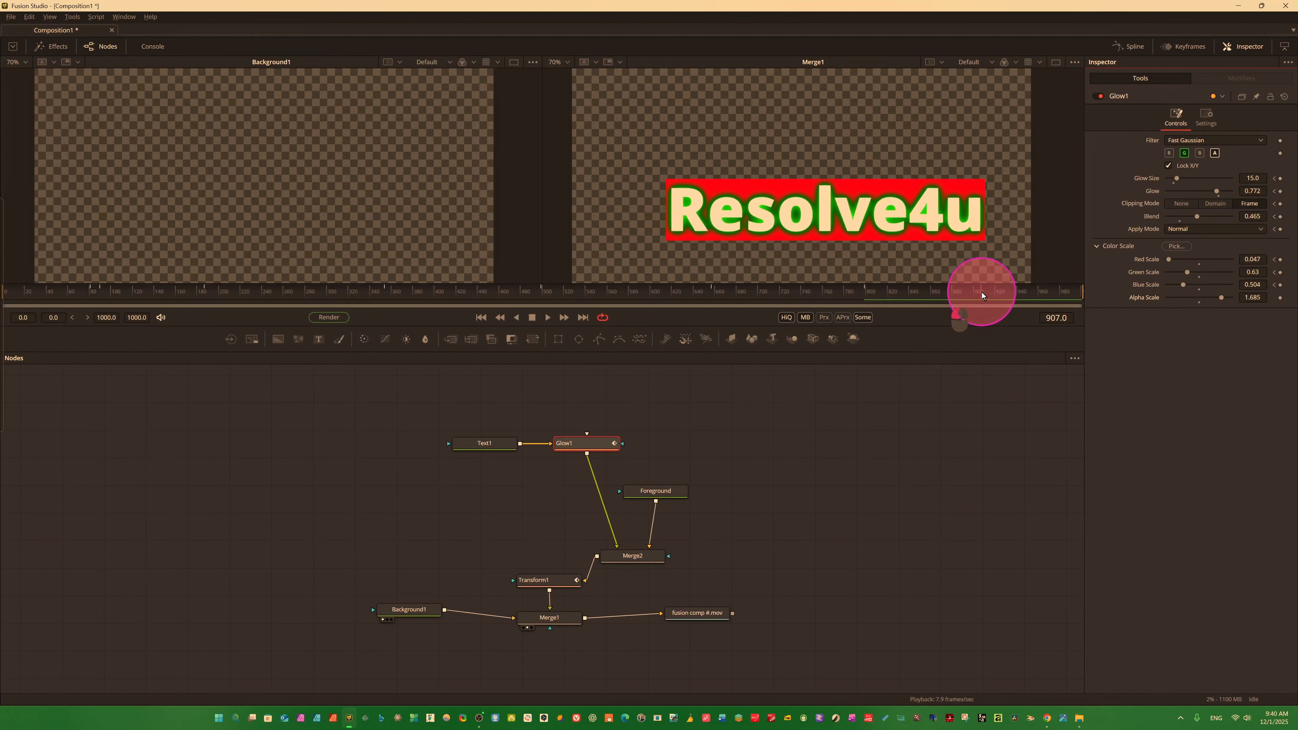
{"action": "left_click_drag", "start_coordinate": [1180, 178], "coordinate": [1222, 194]}
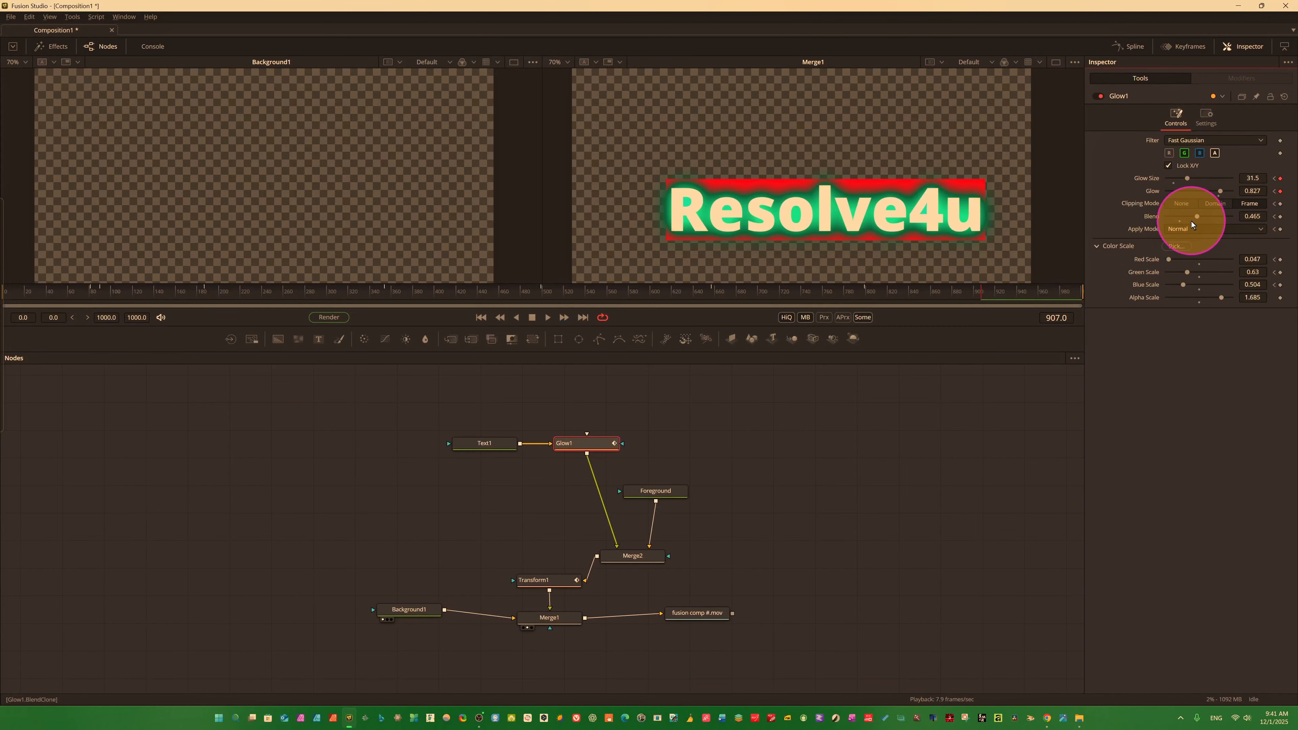
{"action": "left_click_drag", "start_coordinate": [1194, 216], "coordinate": [1199, 214]}
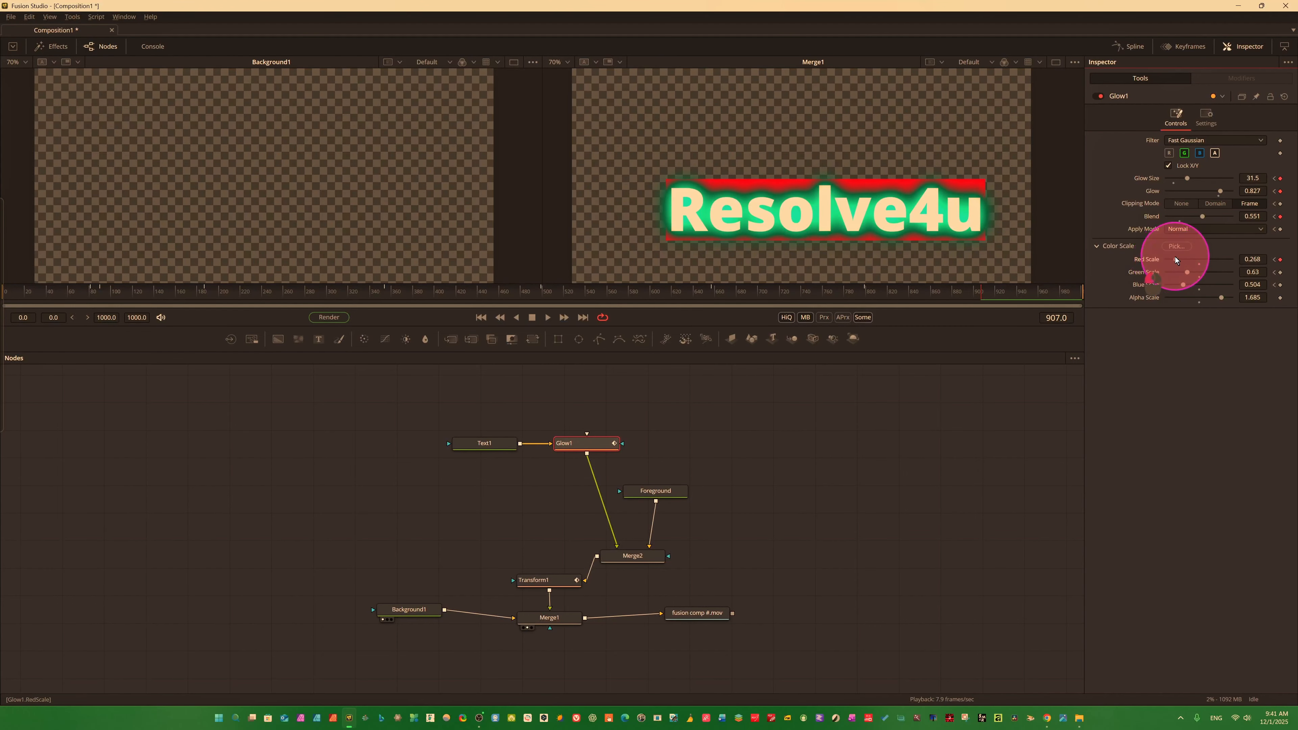
{"action": "left_click_drag", "start_coordinate": [1188, 272], "coordinate": [1193, 272]}
At frame 973, keyframe Glow1's Glow Size to 9.4, Glow to 0.693 and Red Scale to 1.055, and play the animation backwards from frame 983.
{"action": "left_click_drag", "start_coordinate": [983, 293], "coordinate": [1053, 295]}
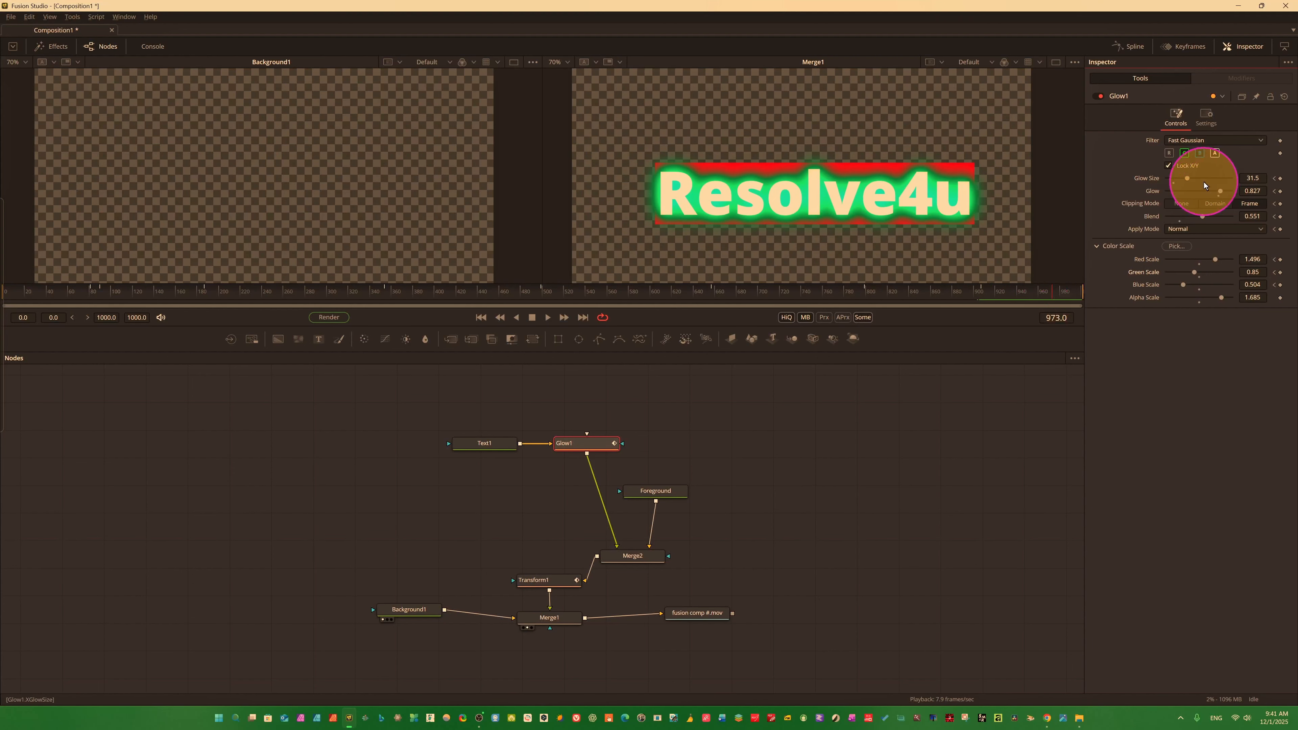
{"action": "left_click_drag", "start_coordinate": [1187, 176], "coordinate": [1211, 192]}
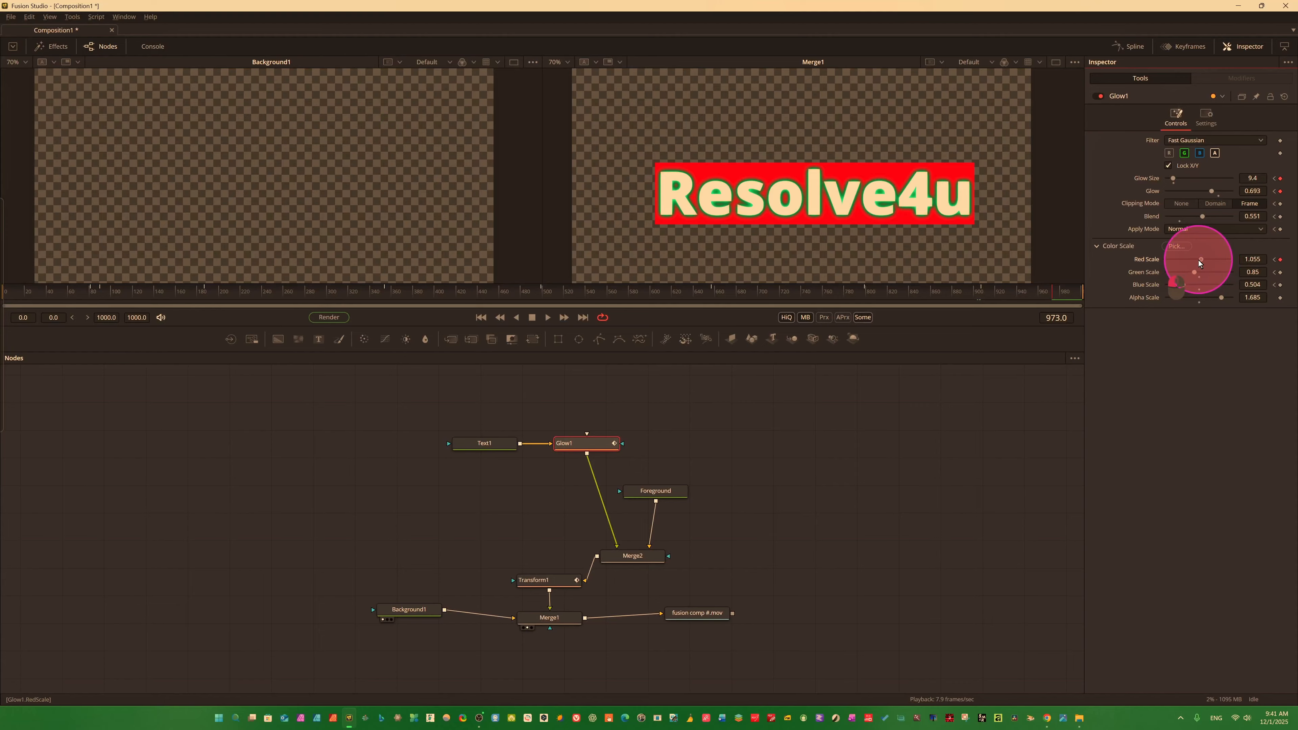
{"action": "left_click", "coordinate": [1064, 292]}
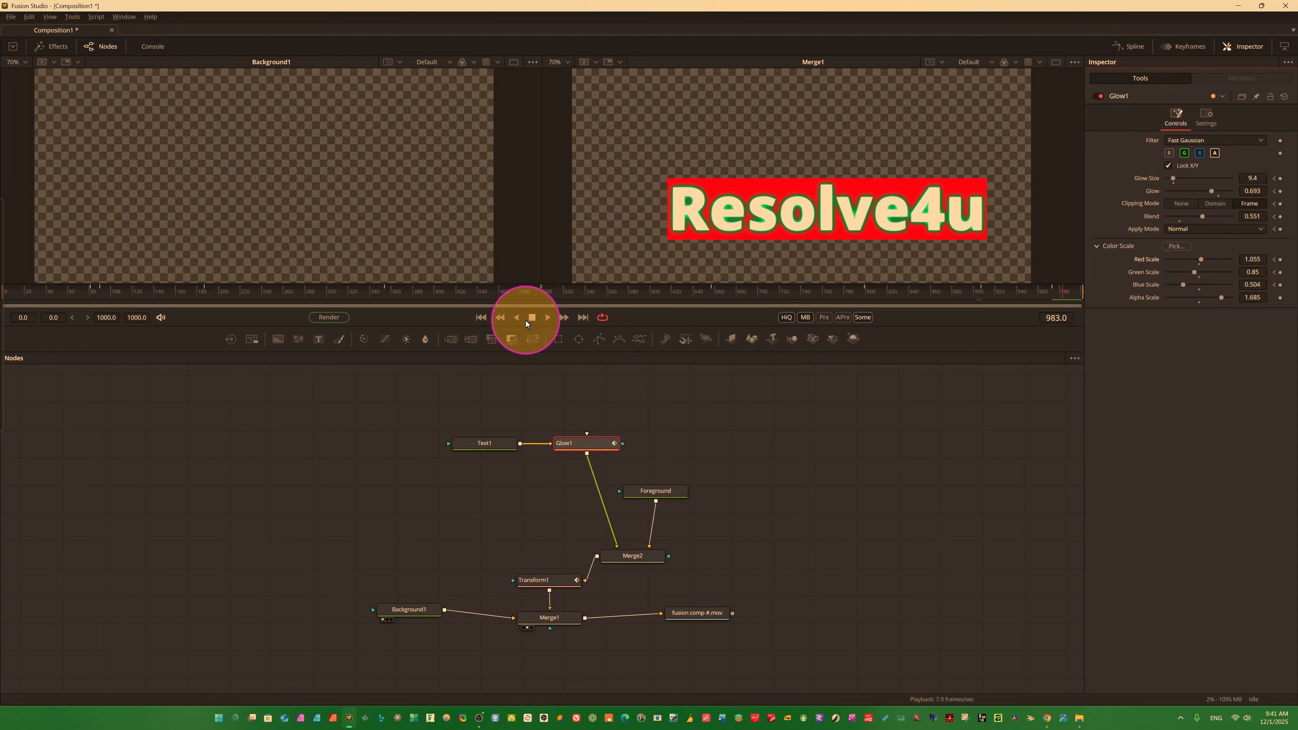
{"action": "left_click", "coordinate": [515, 318]}
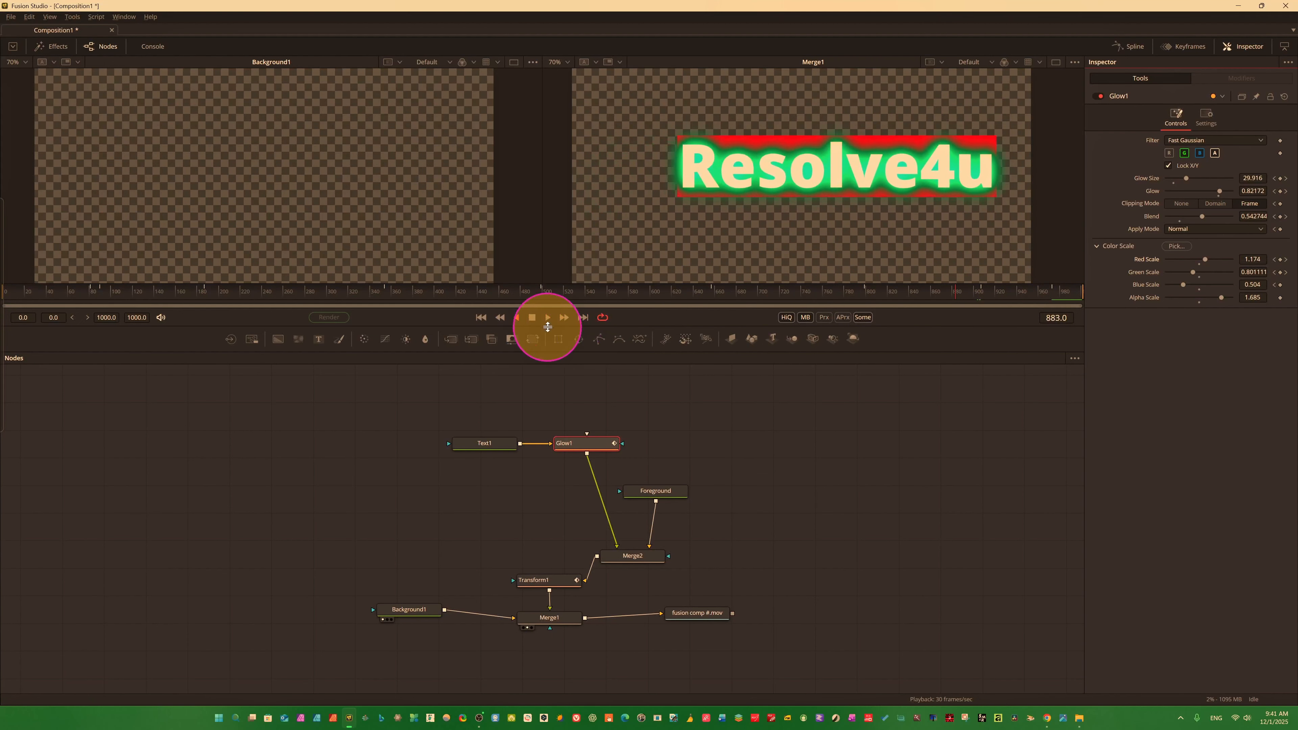
Play the Resolve4u title animation from the first frame to preview the finished glow and motion.
{"action": "left_click", "coordinate": [481, 317]}
{"action": "left_click", "coordinate": [547, 318]}
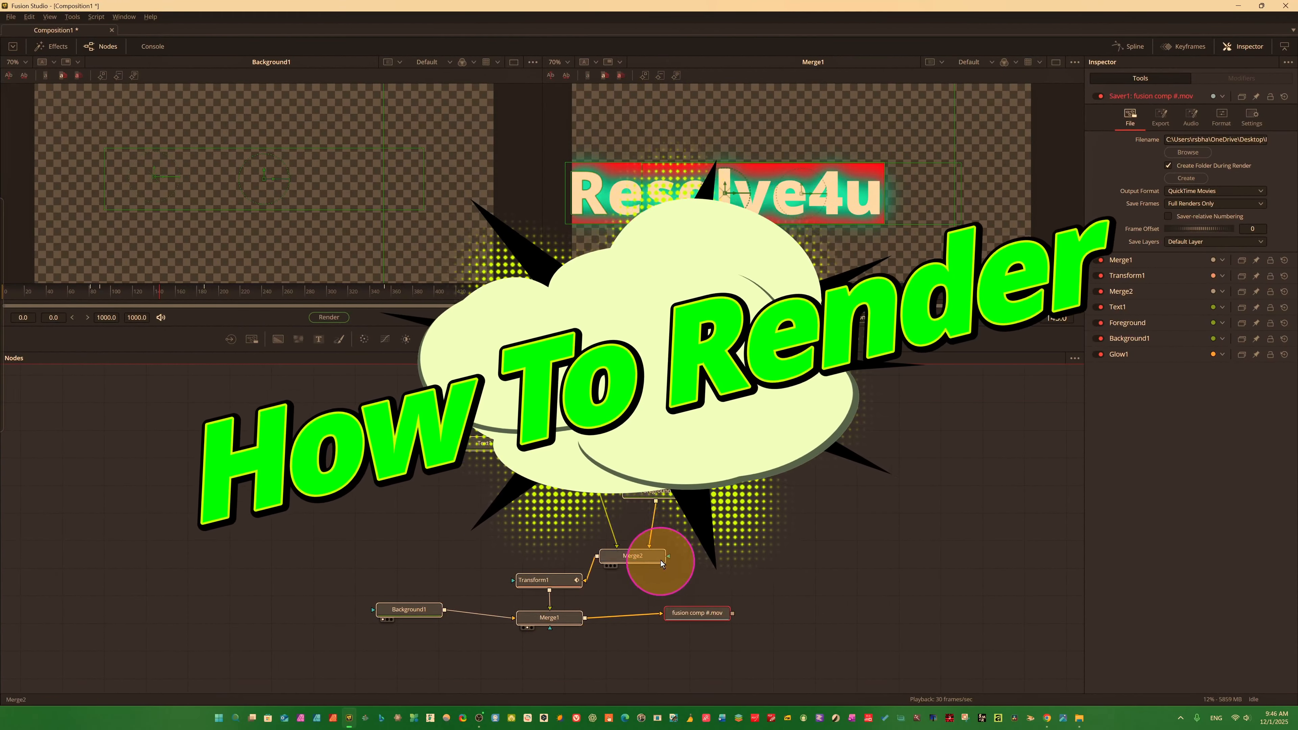
Examine the file settings of the "fusion comp #.mov" Saver, including the available output formats, and keep QuickTime Movies.
{"action": "left_click", "coordinate": [694, 615]}
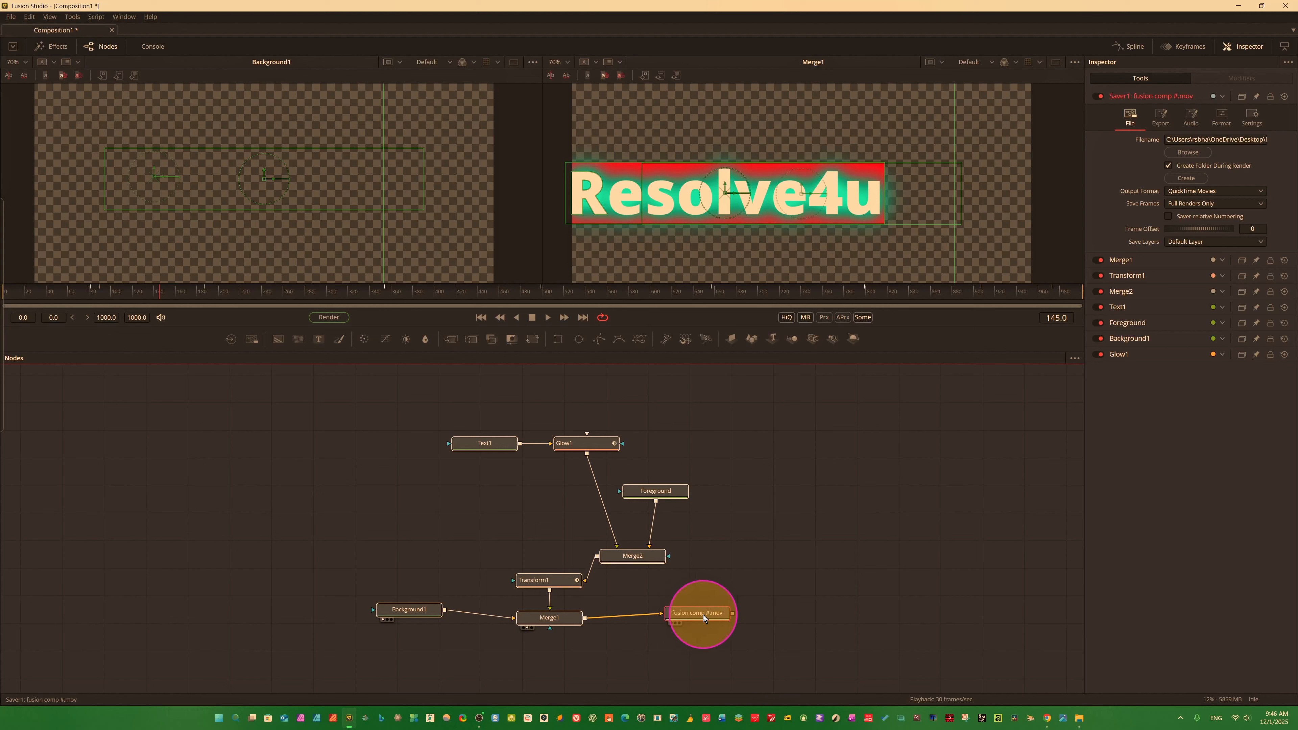
{"action": "left_click", "coordinate": [1164, 116]}
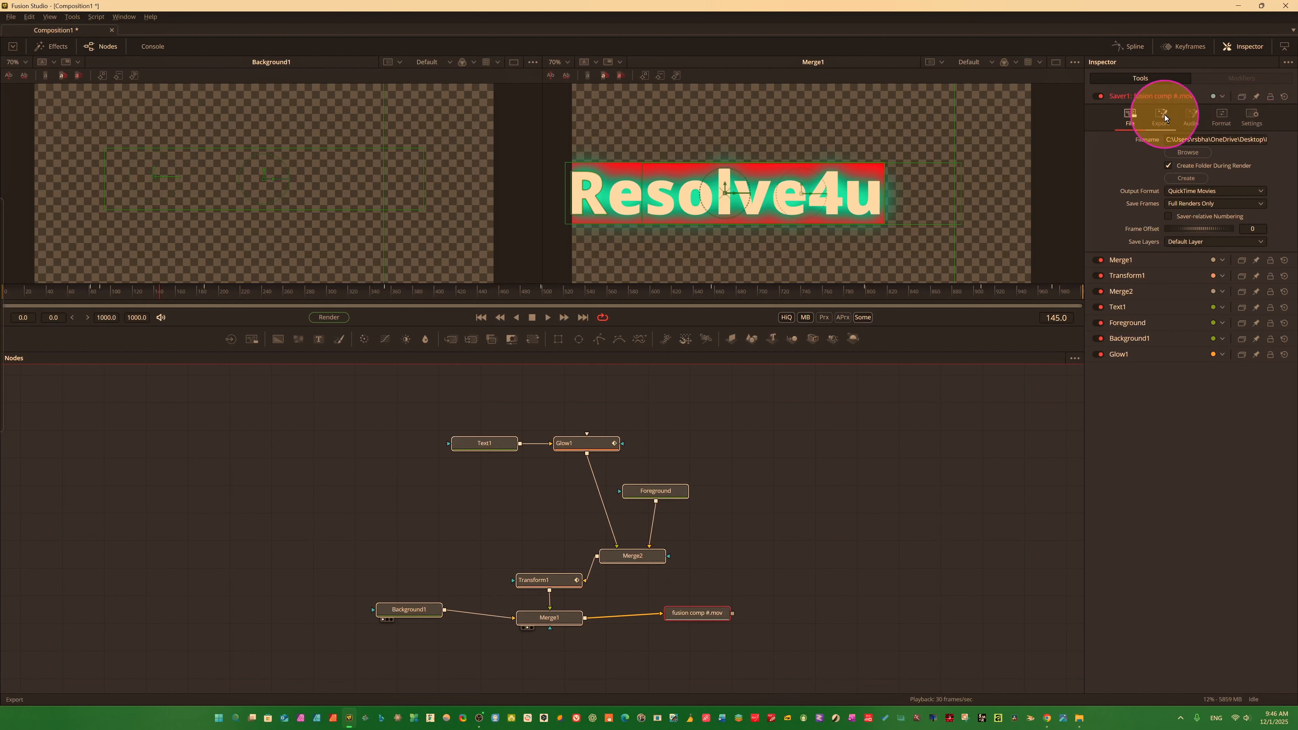
{"action": "left_click", "coordinate": [1126, 120]}
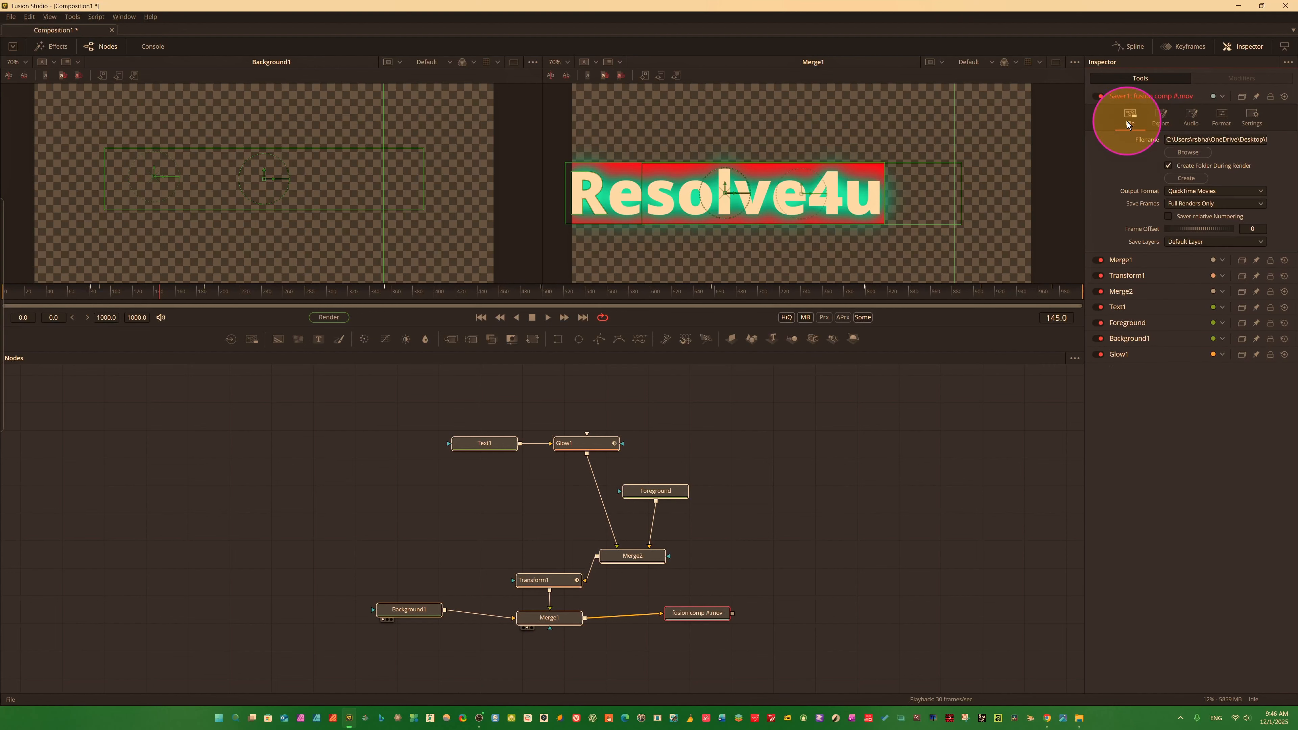
{"action": "left_click", "coordinate": [1253, 194]}
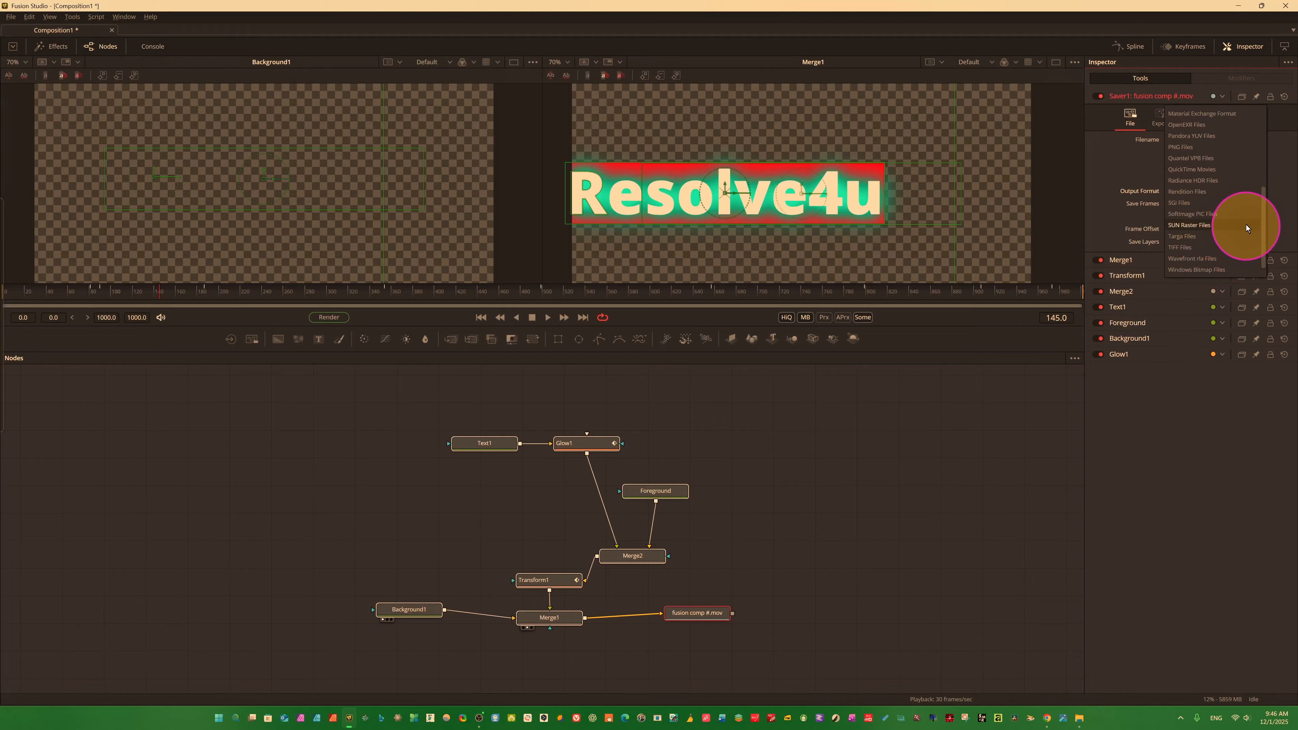
{"action": "left_click", "coordinate": [1293, 176]}
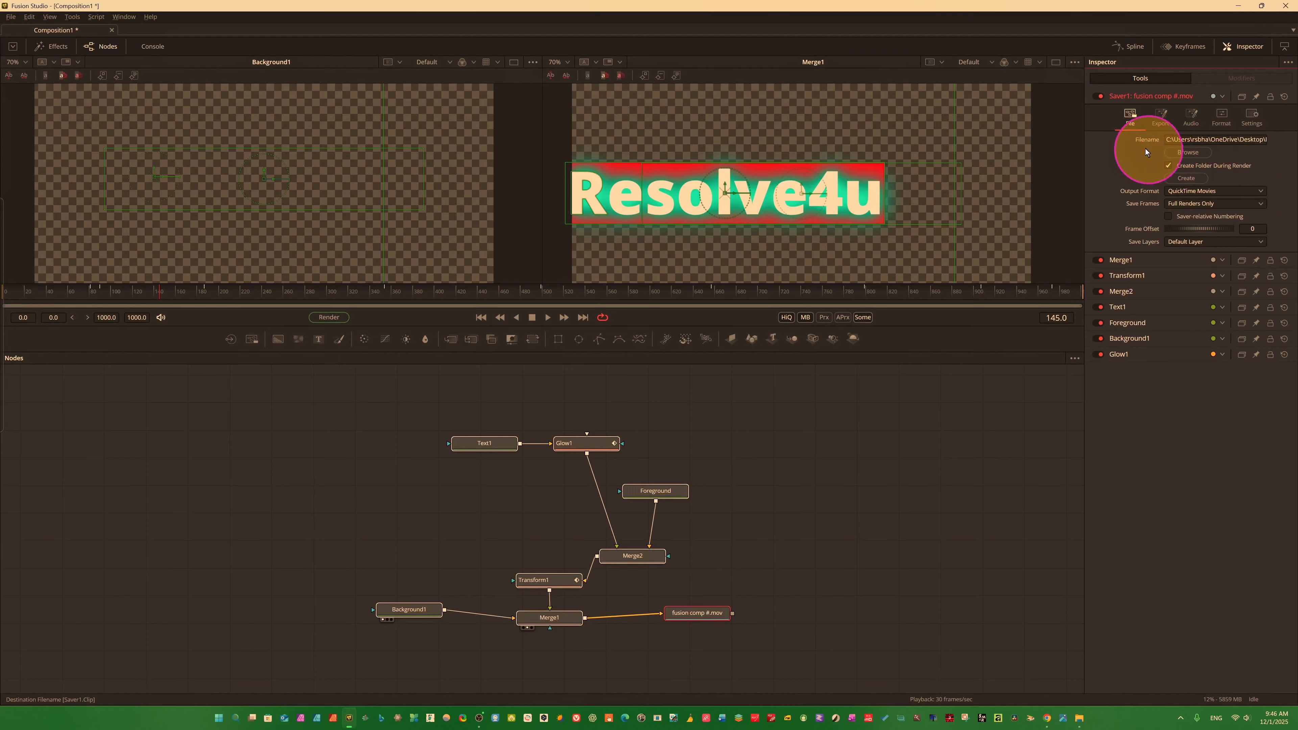
Review the Saver's export process modes, its format compression options and its general settings, keeping Process Mode at Auto.
{"action": "left_click", "coordinate": [1163, 130]}
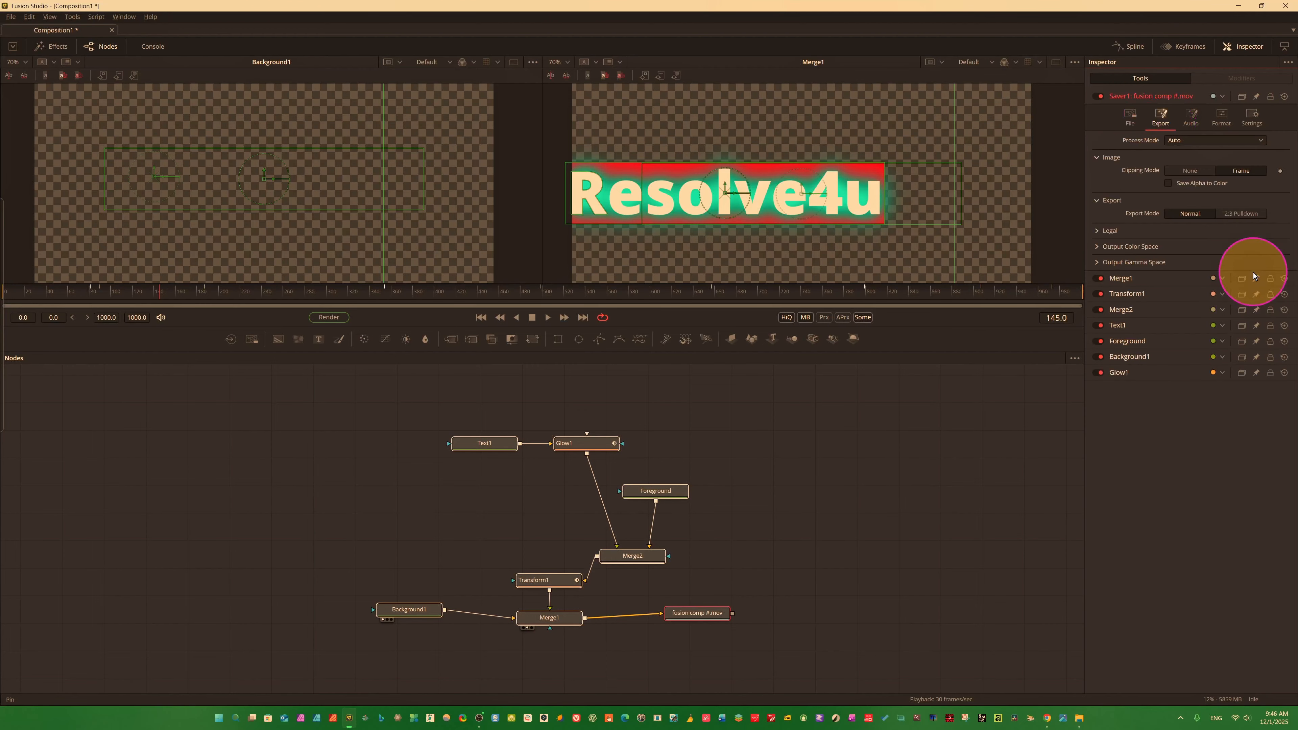
{"action": "left_click", "coordinate": [1253, 143]}
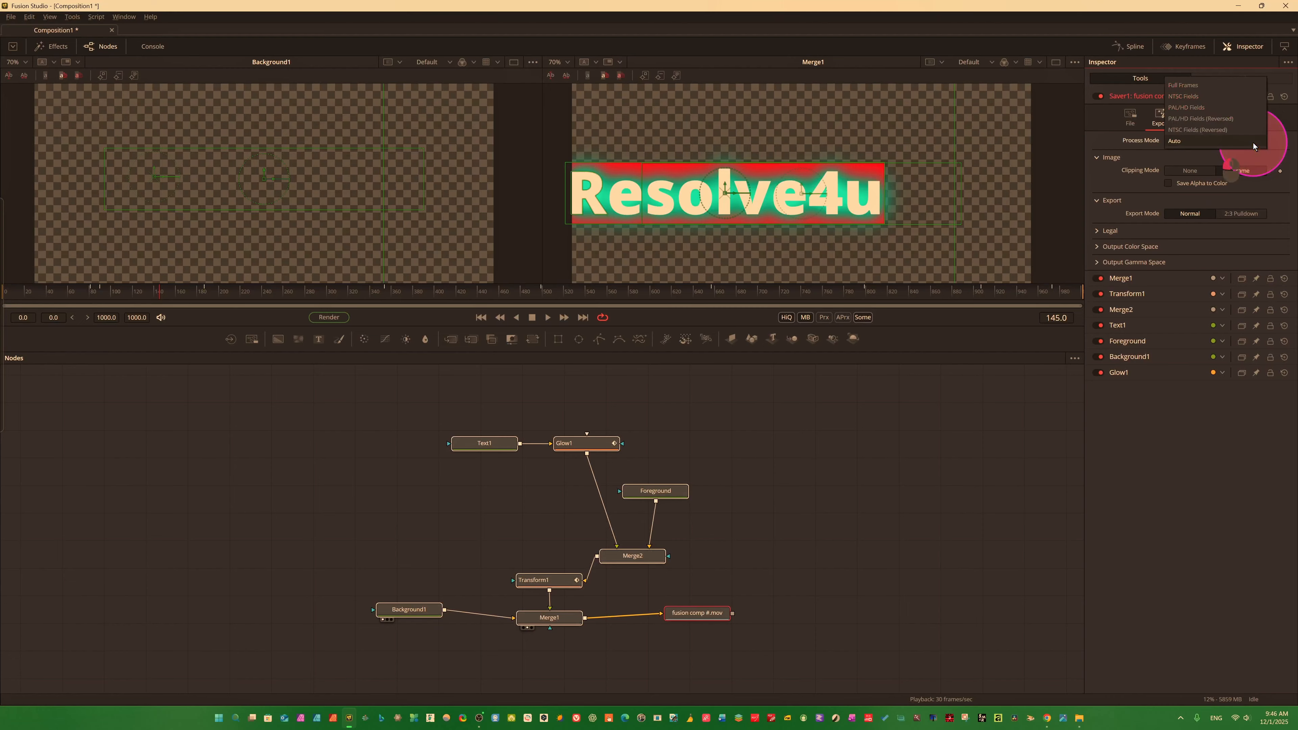
{"action": "left_click", "coordinate": [1099, 141]}
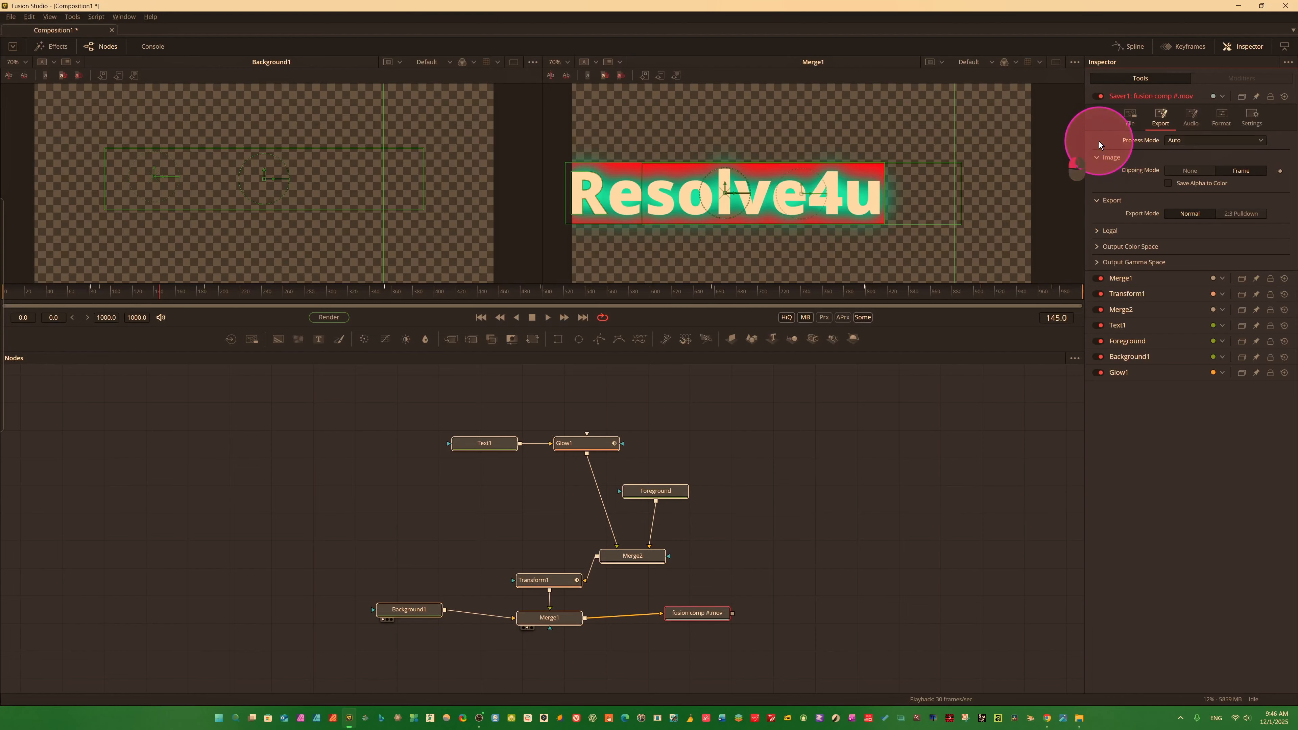
{"action": "left_click", "coordinate": [1221, 117]}
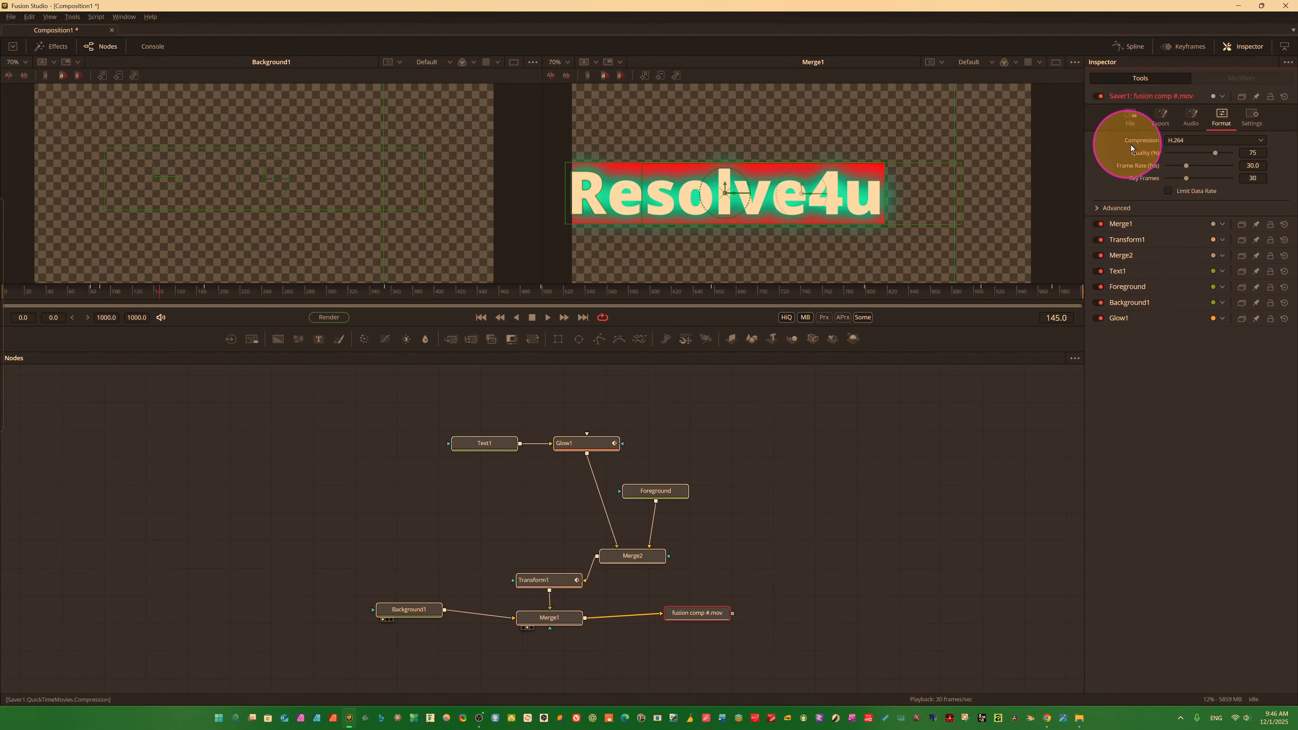
{"action": "left_click", "coordinate": [1251, 116]}
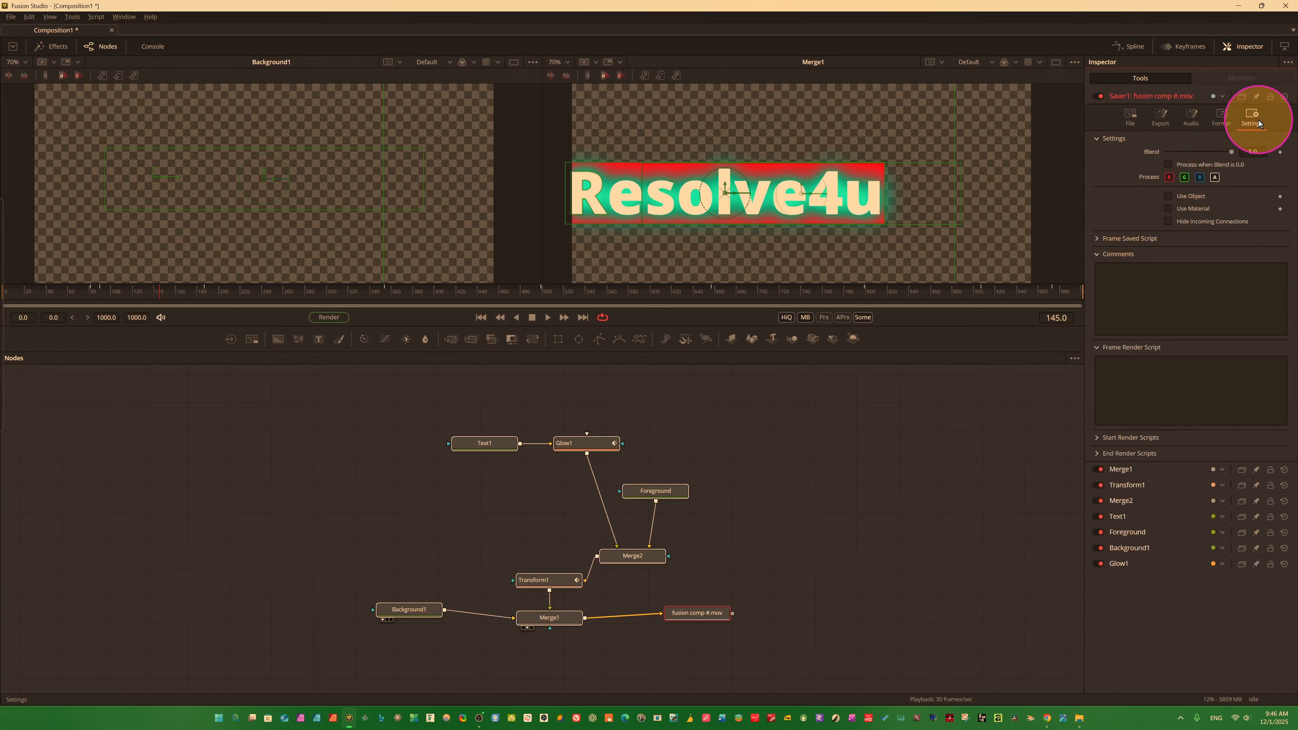
Open the render settings for the composition.
{"action": "left_click", "coordinate": [329, 317]}
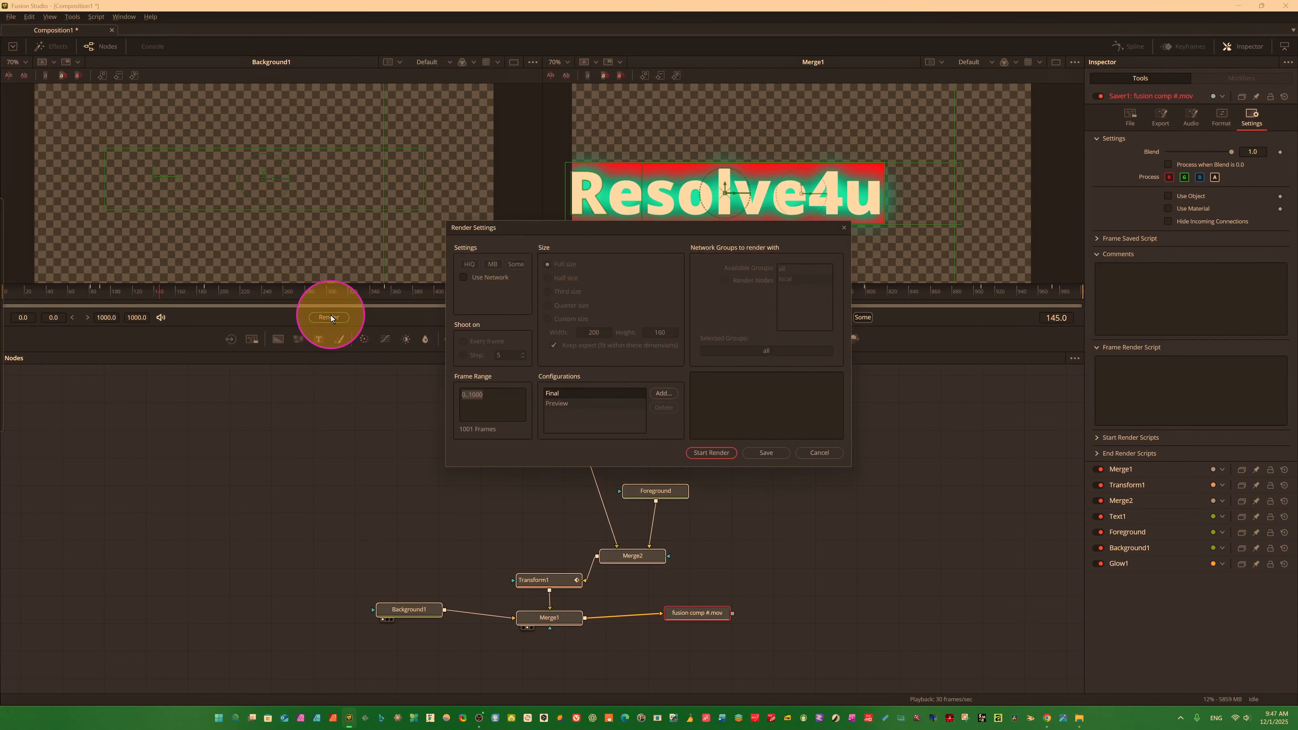